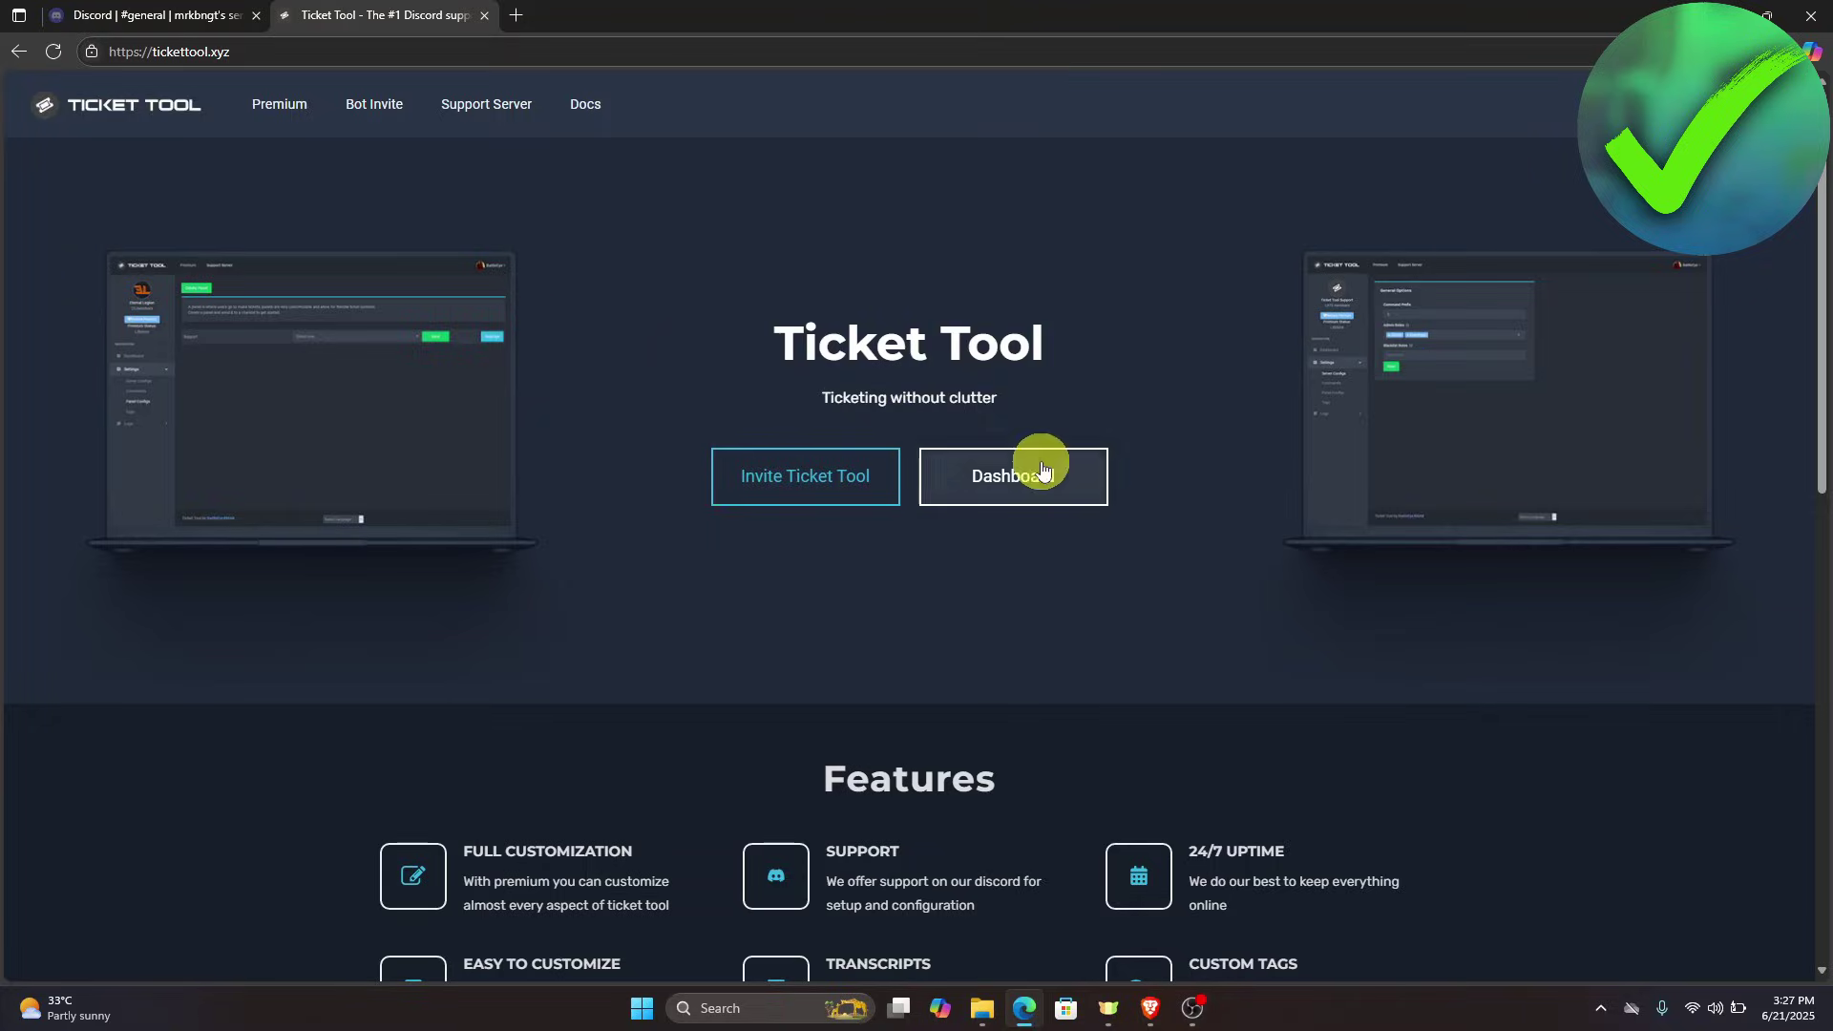
Open the Ticket Tool website's dashboard to reach its Discord login prompt.
left_click(1013, 476)
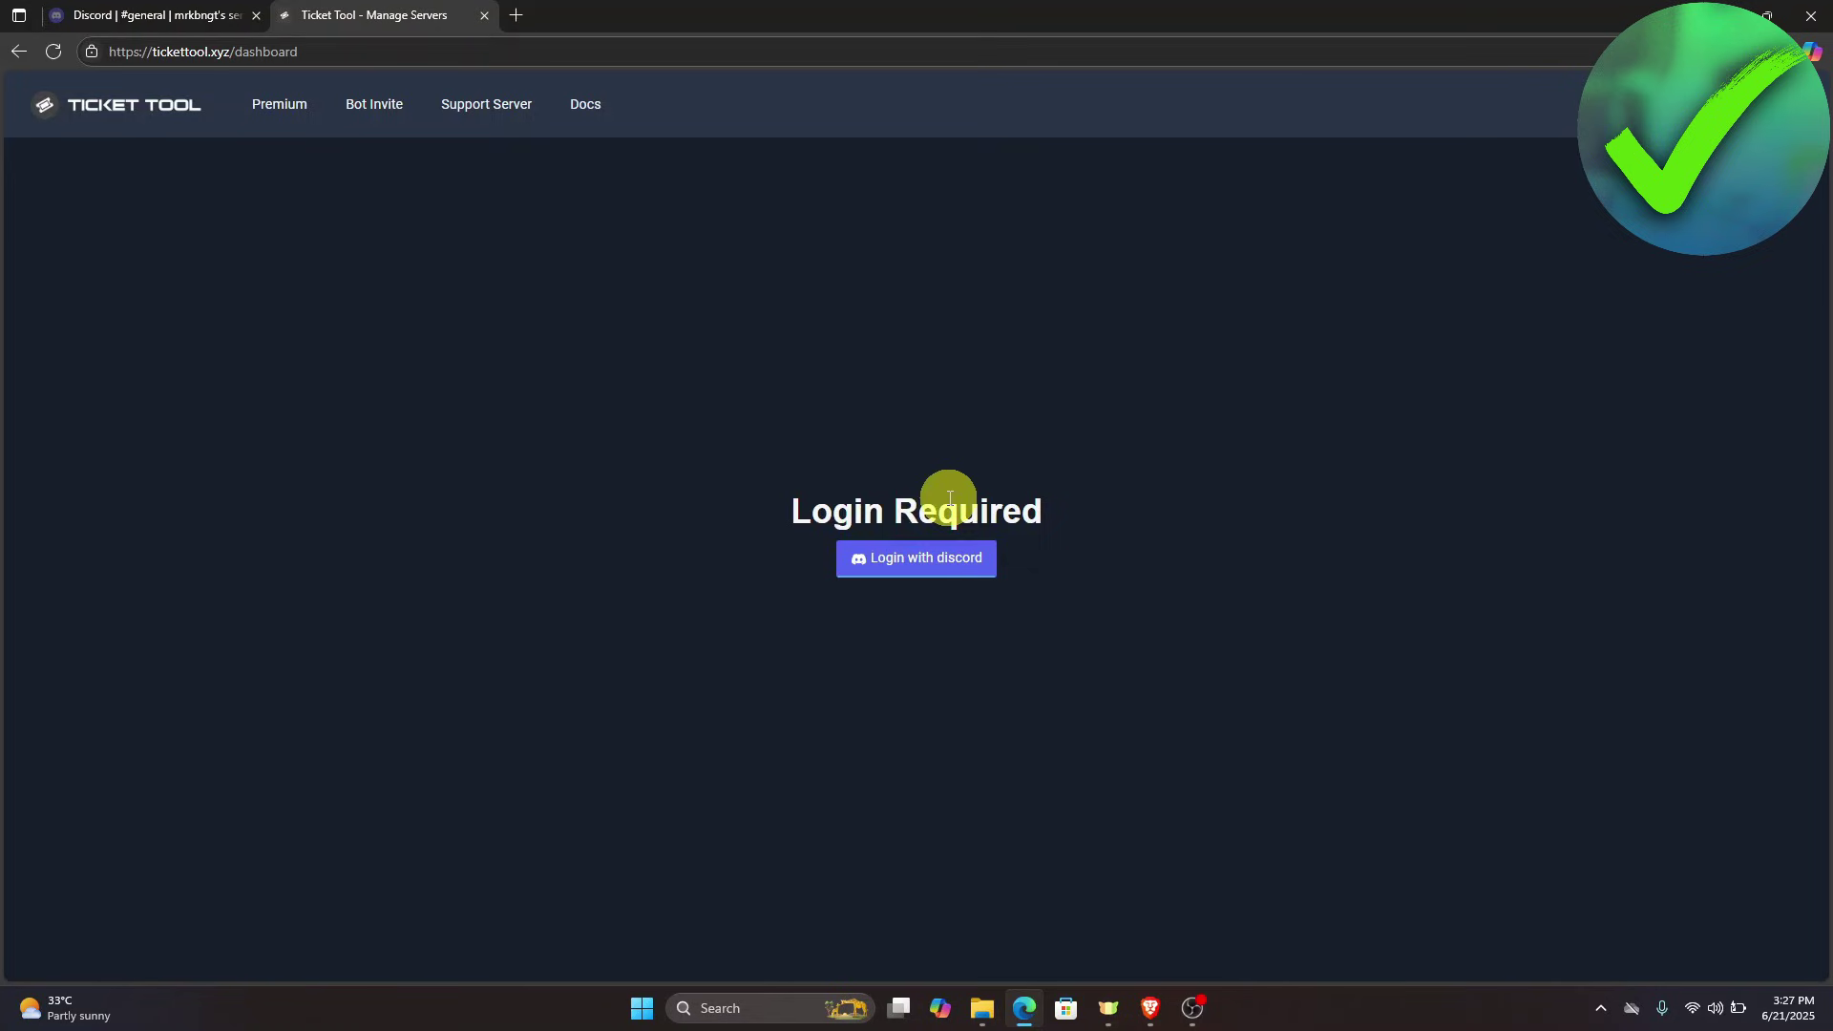
Log in with the Discord account and authorize Ticket Tool's access to it.
left_click(905, 570)
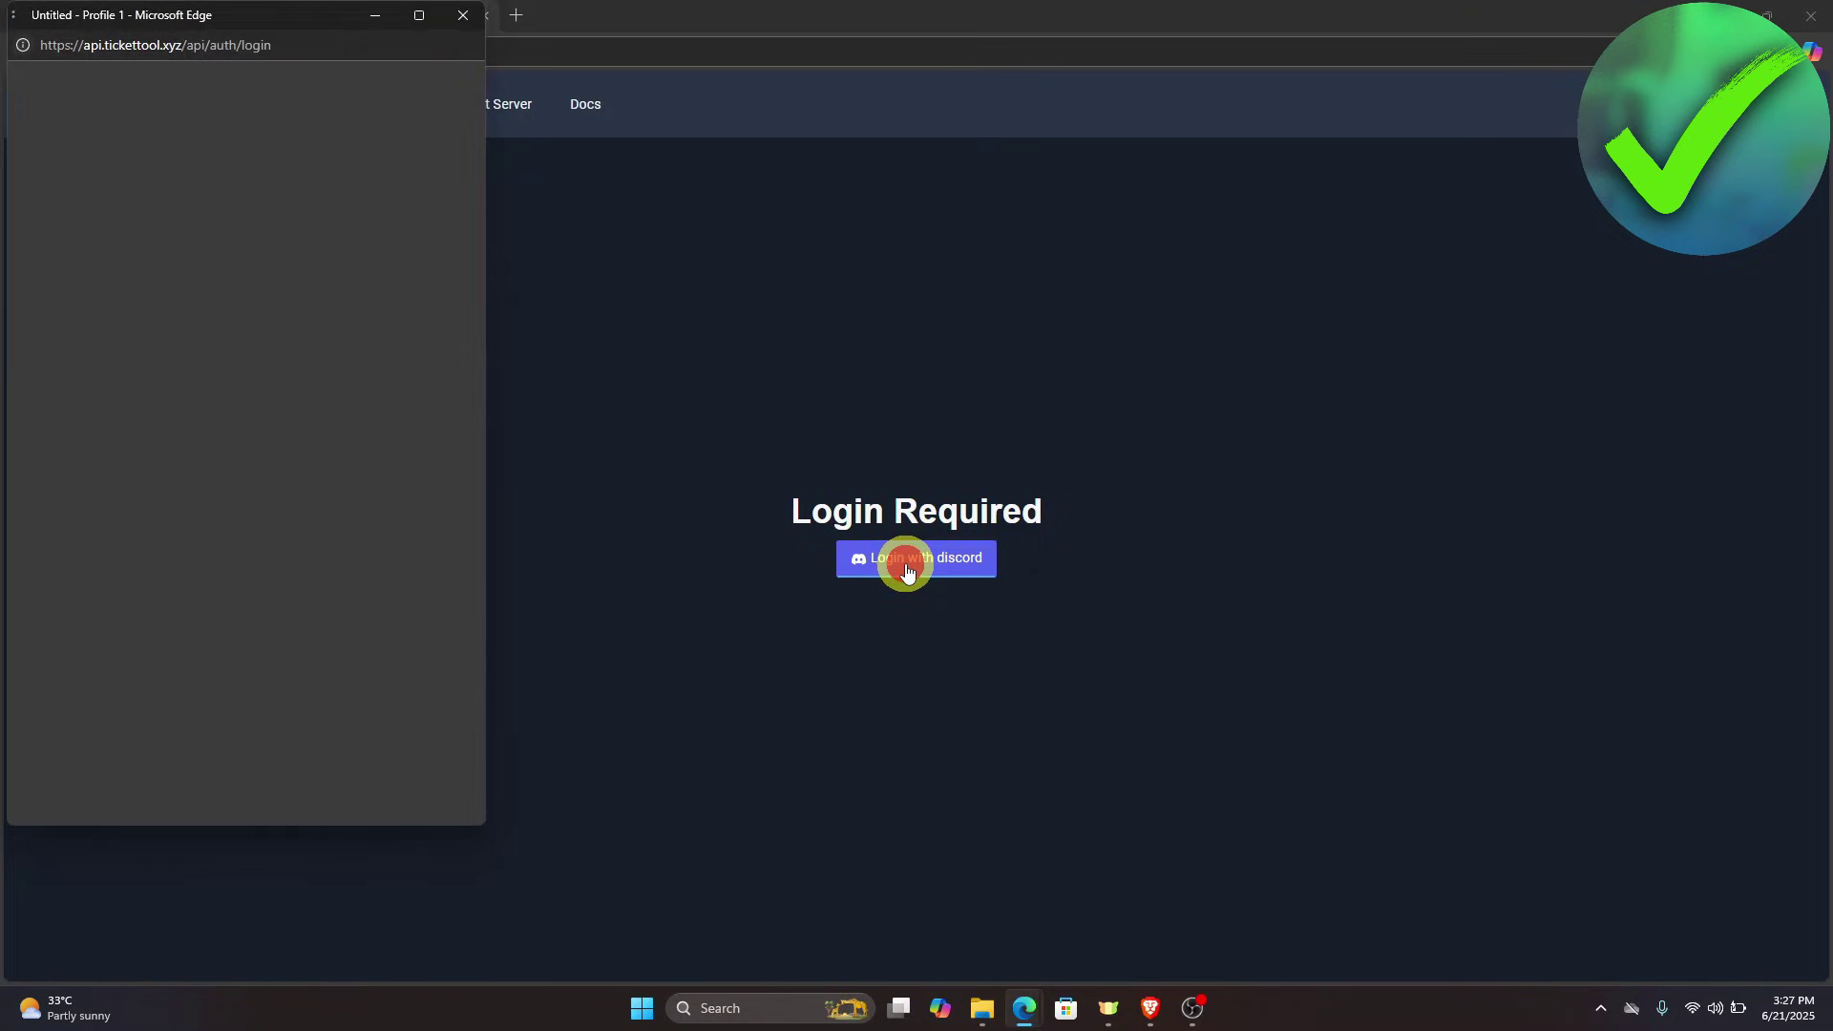
left_click(349, 458)
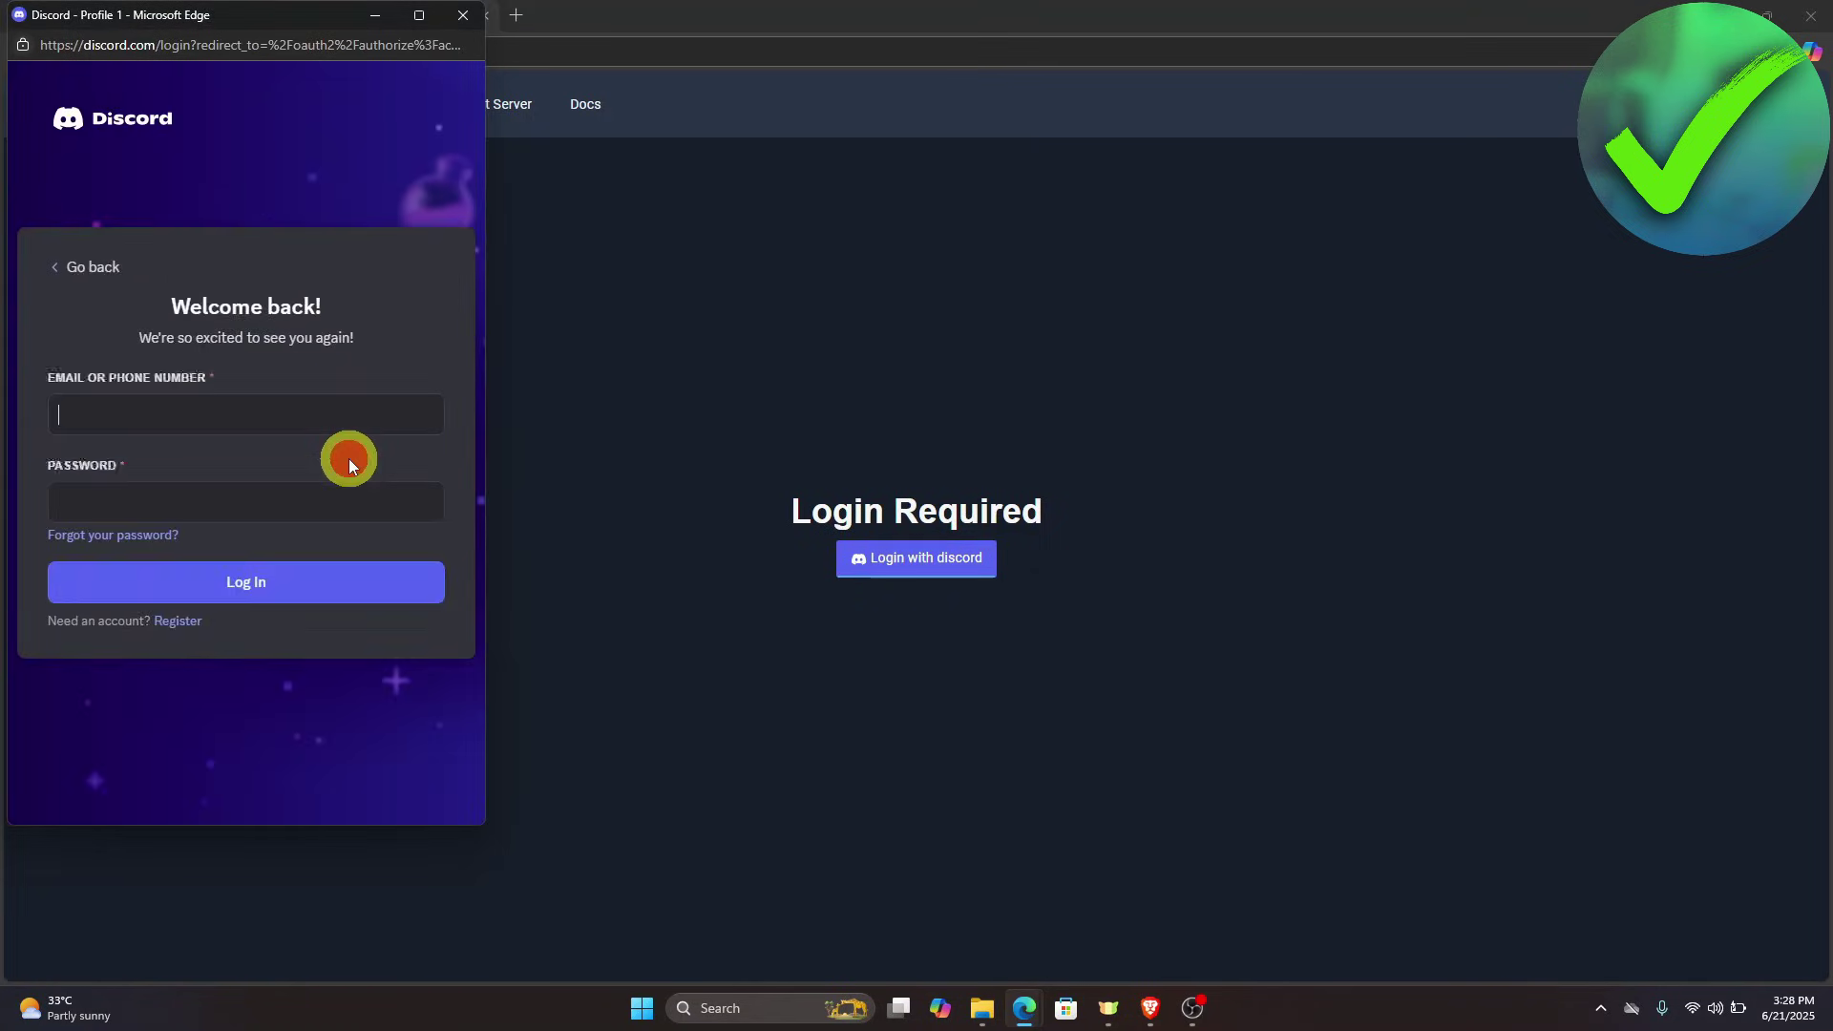
left_click(419, 14)
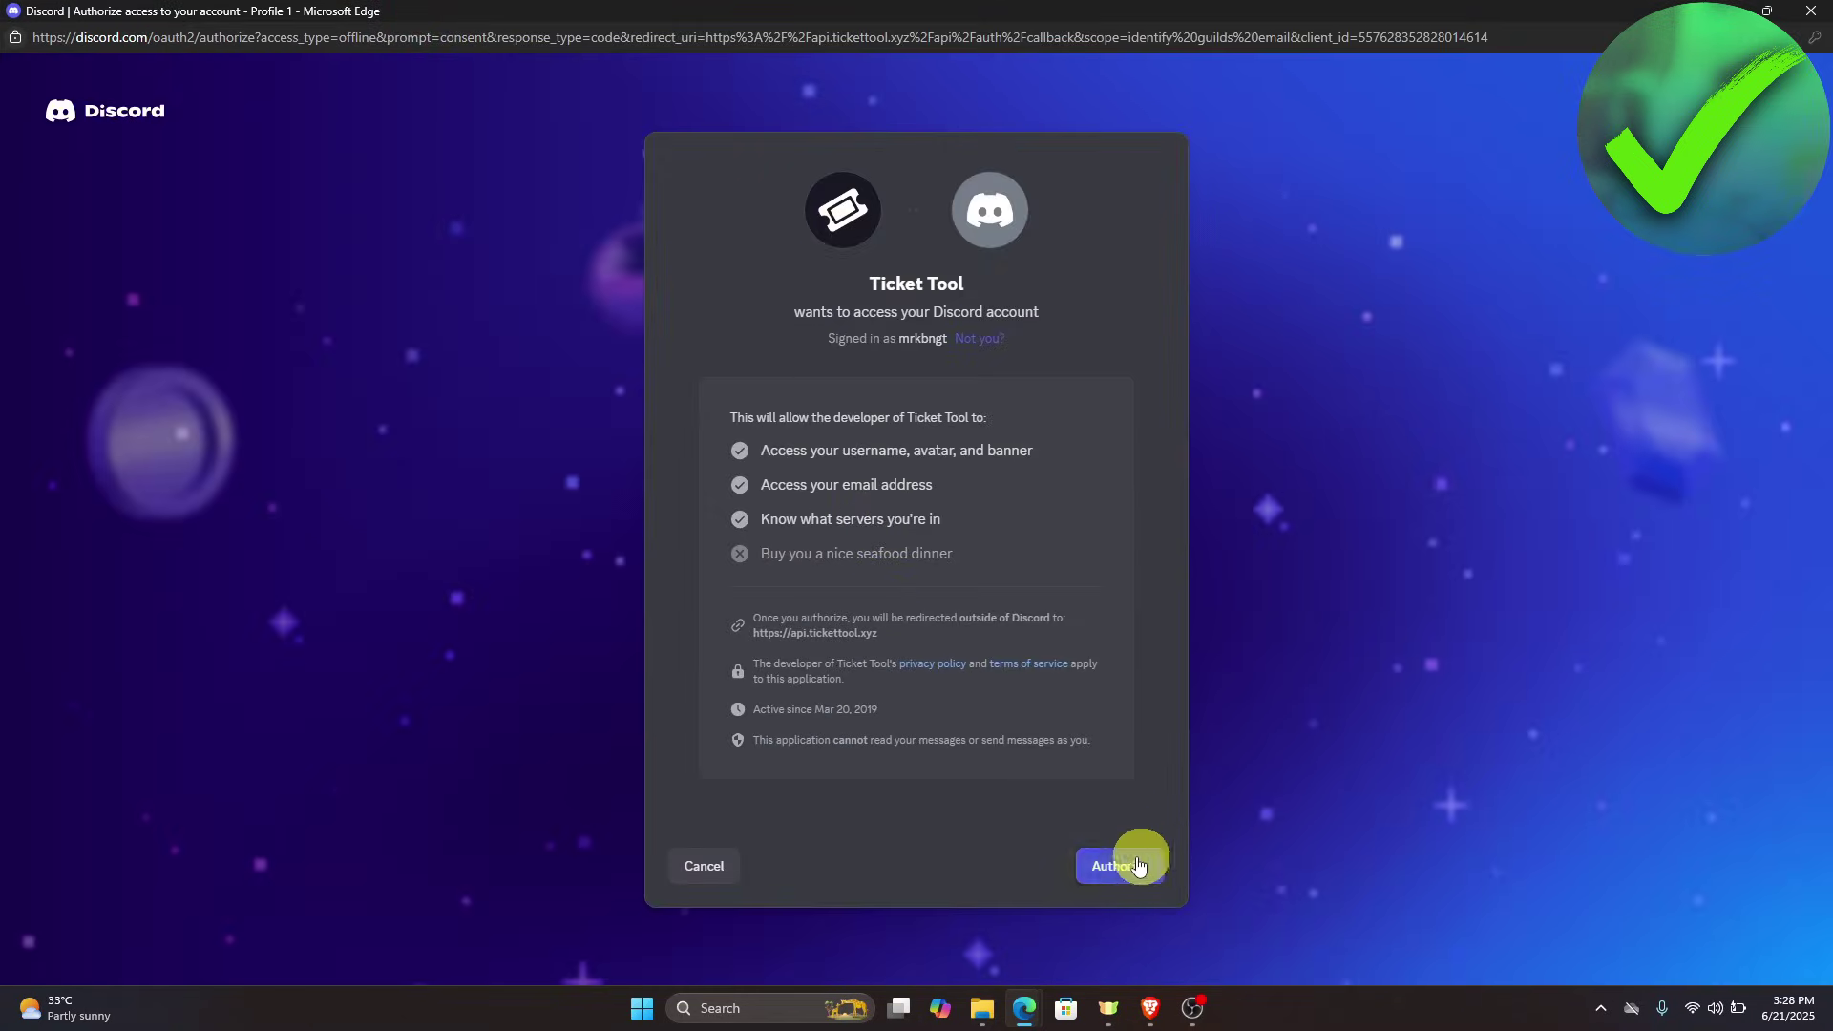
left_click(1117, 866)
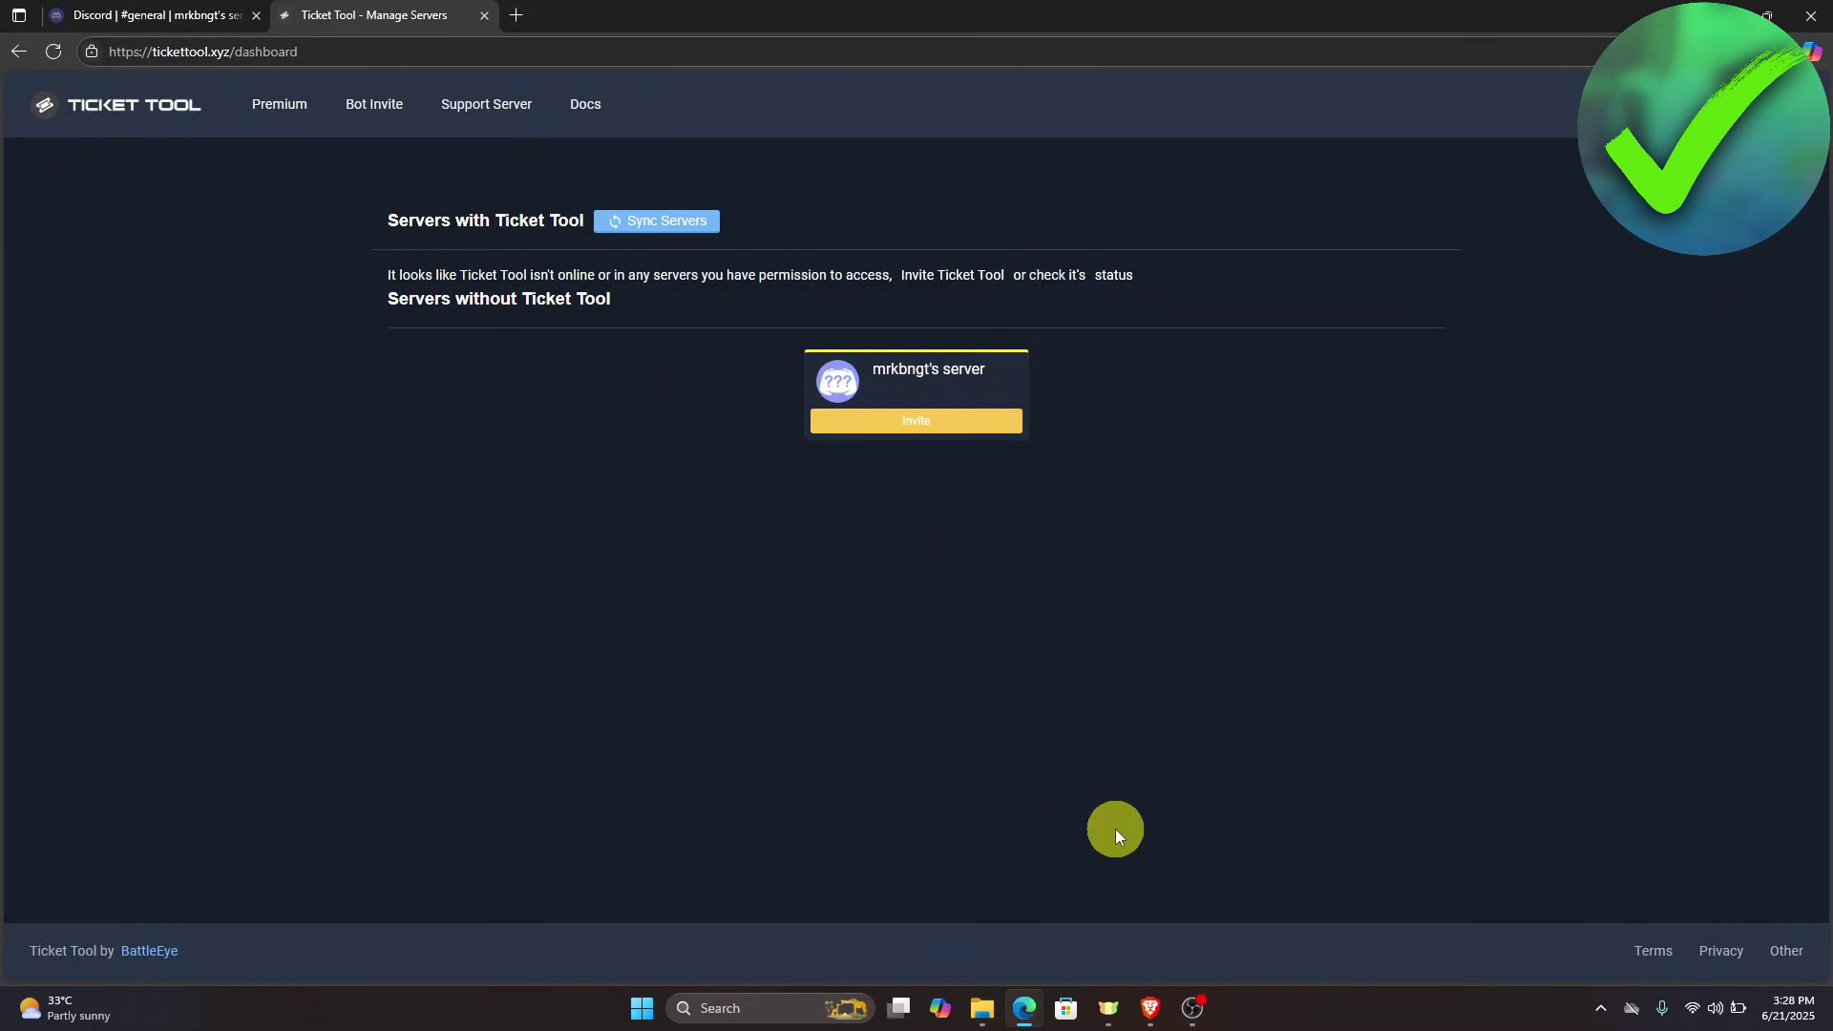
Invite Ticket Tool and choose the user's server as the bot's destination.
left_click(908, 422)
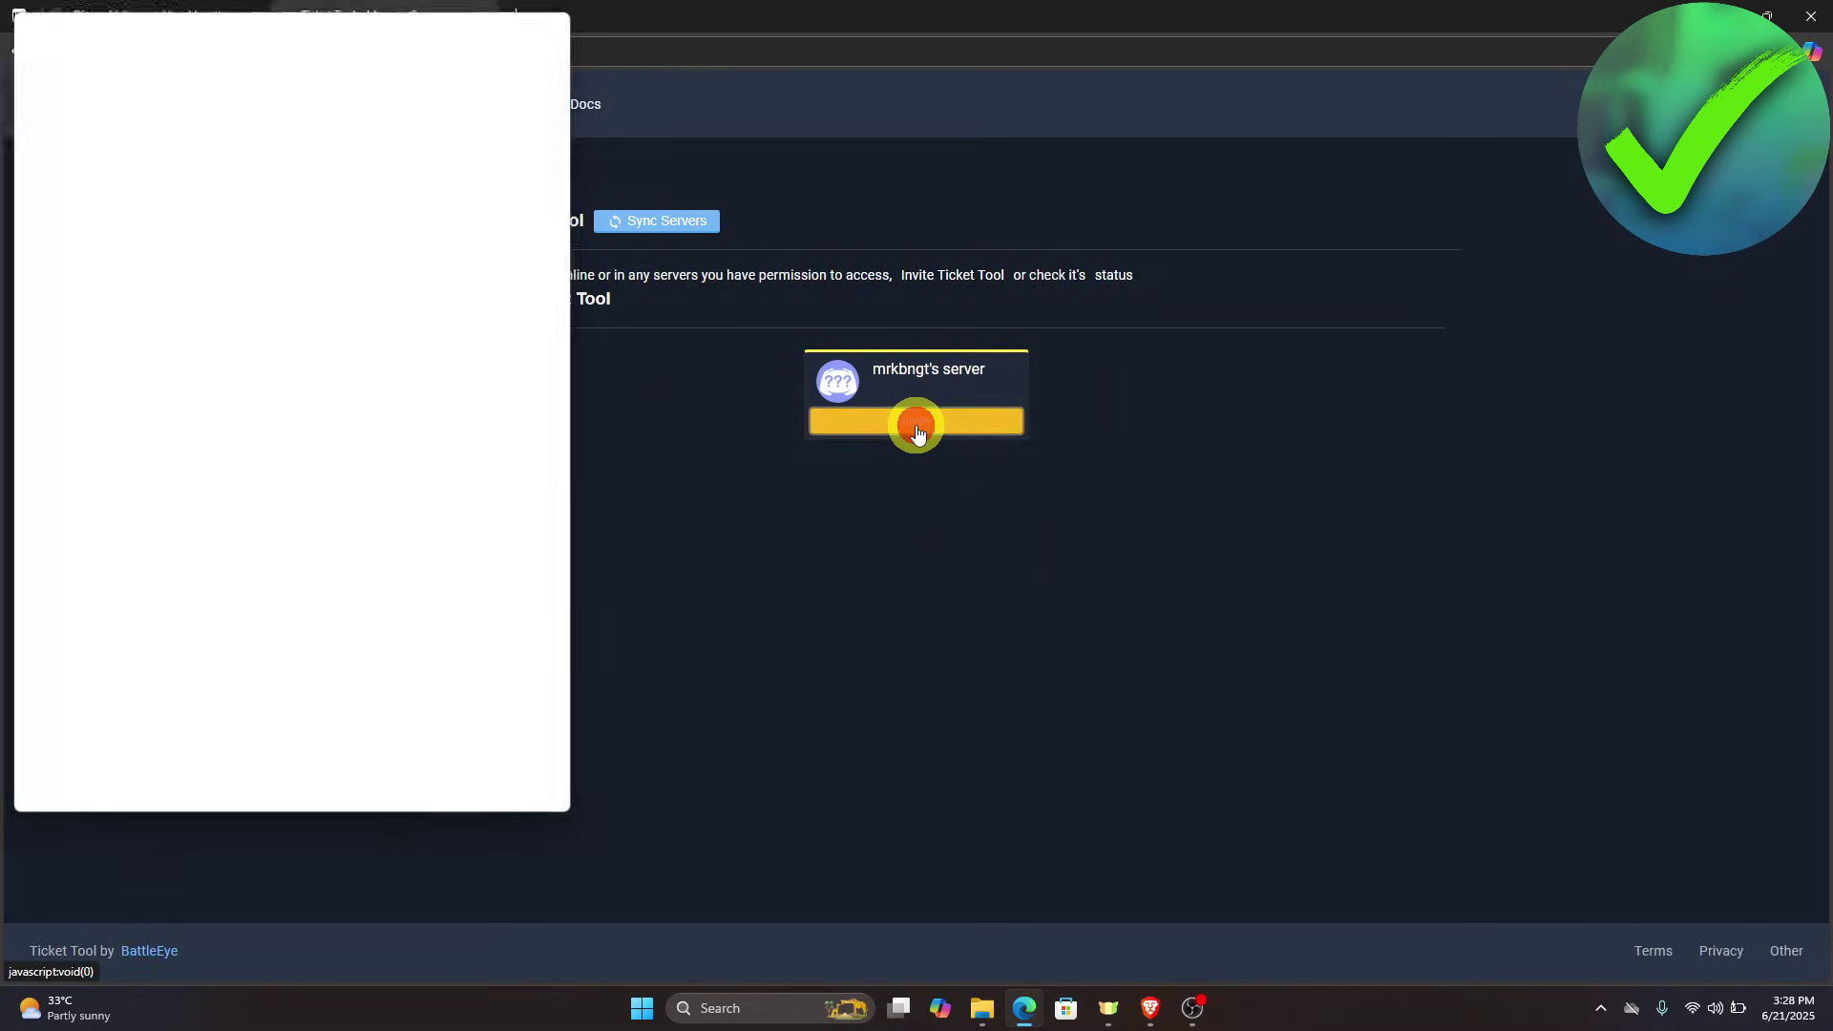
left_click(269, 497)
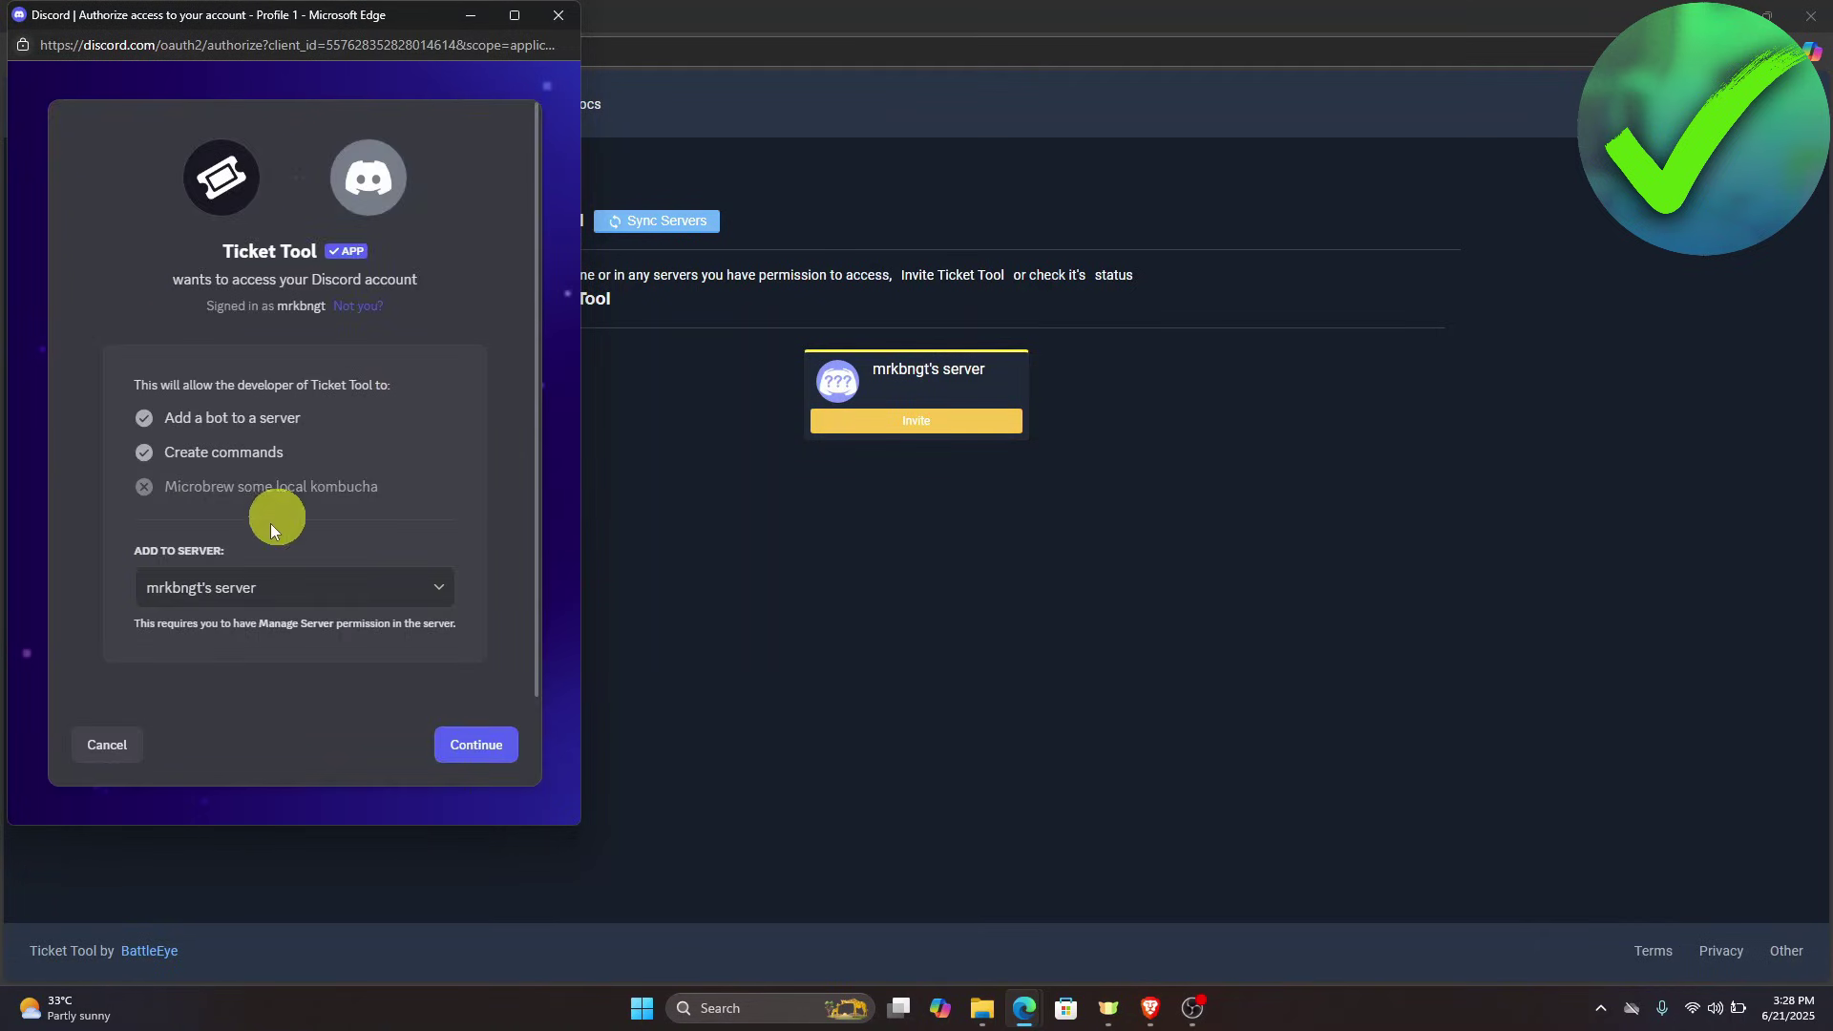
left_click(309, 598)
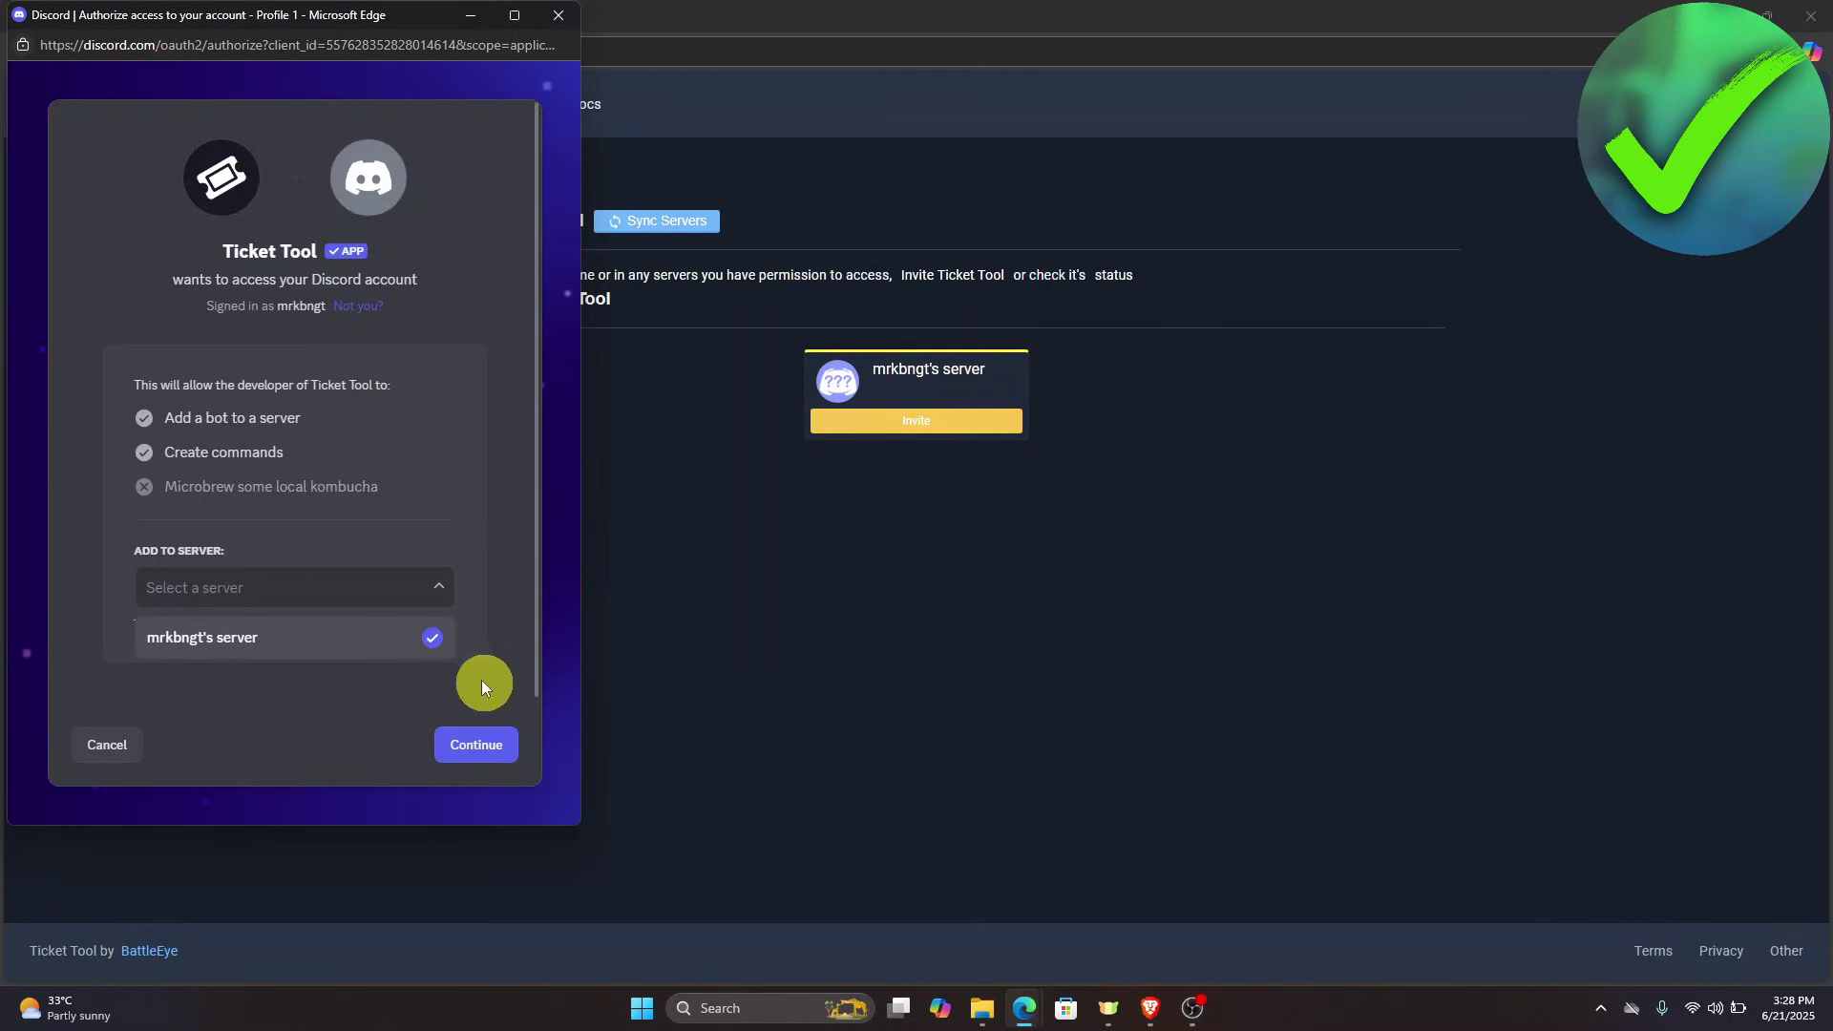
left_click(384, 644)
left_click(498, 754)
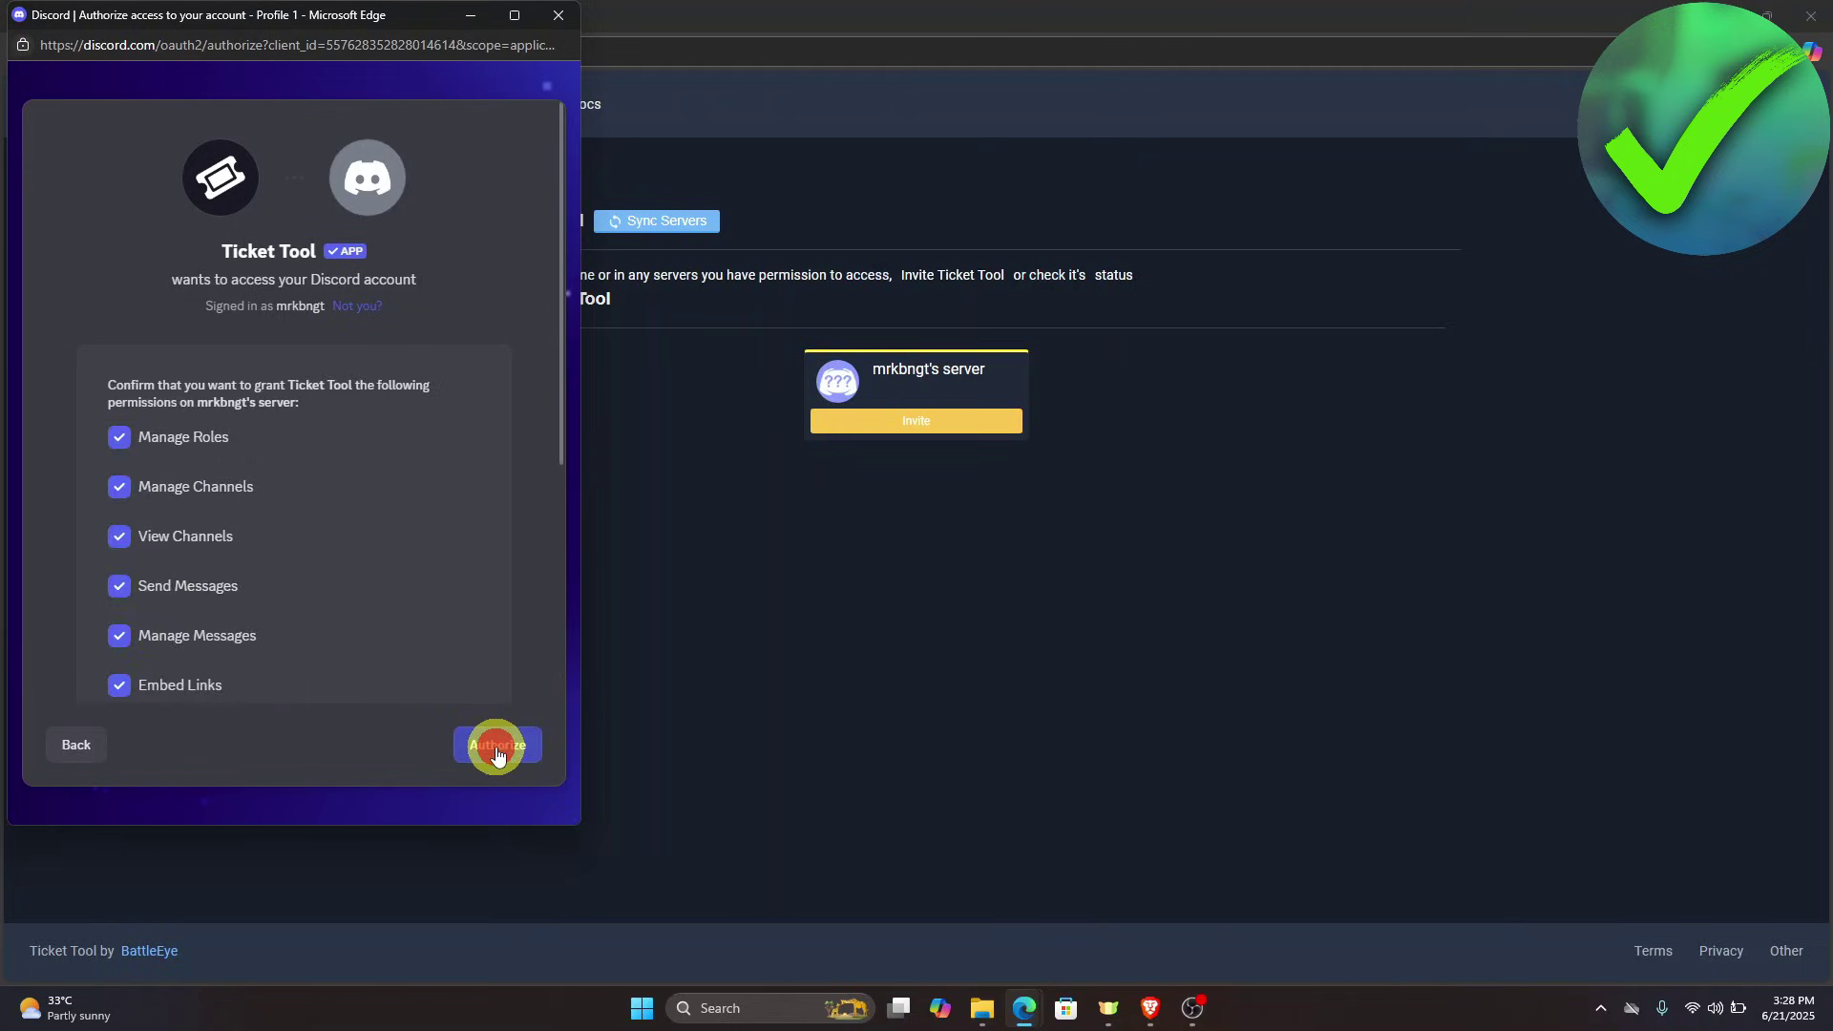
Review the bot's requested permissions, authorize it, and go back to the server's #general channel.
scroll(395, 374, "down", 4)
scroll(396, 374, "up", 3)
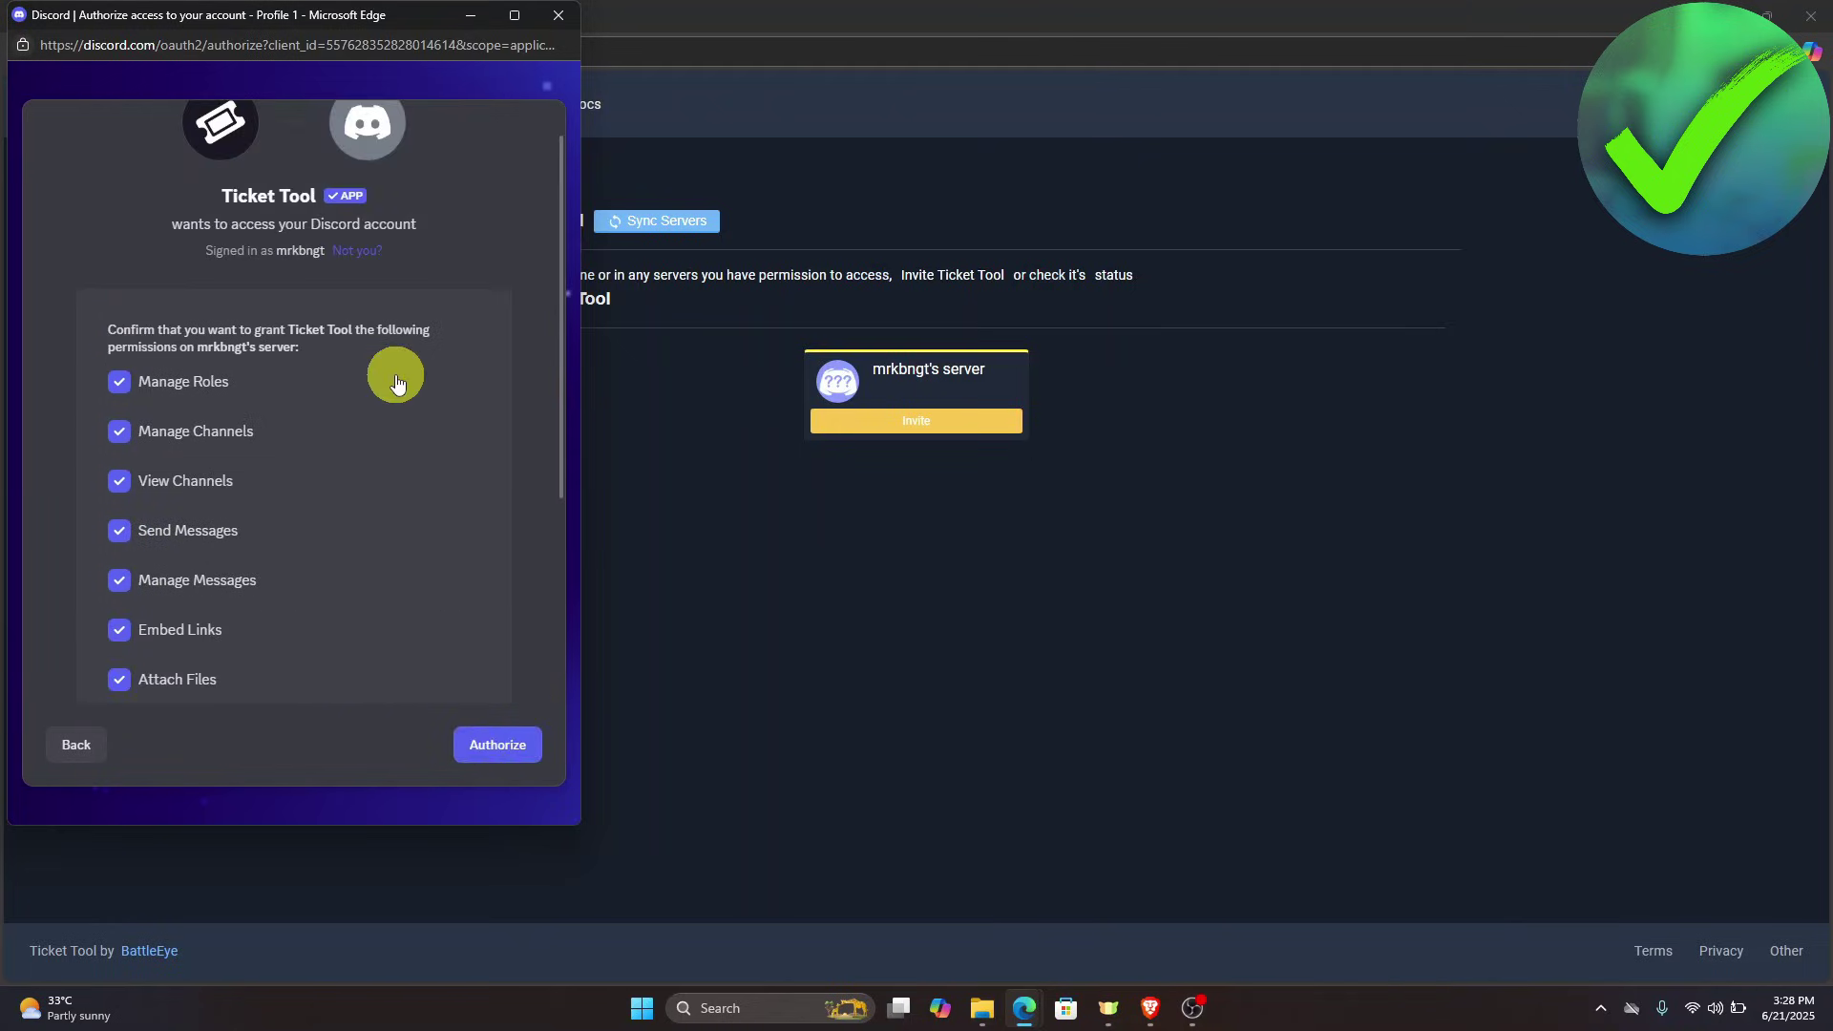
scroll(395, 375, "down", 1)
scroll(395, 374, "down", 2)
scroll(395, 374, "up", 3)
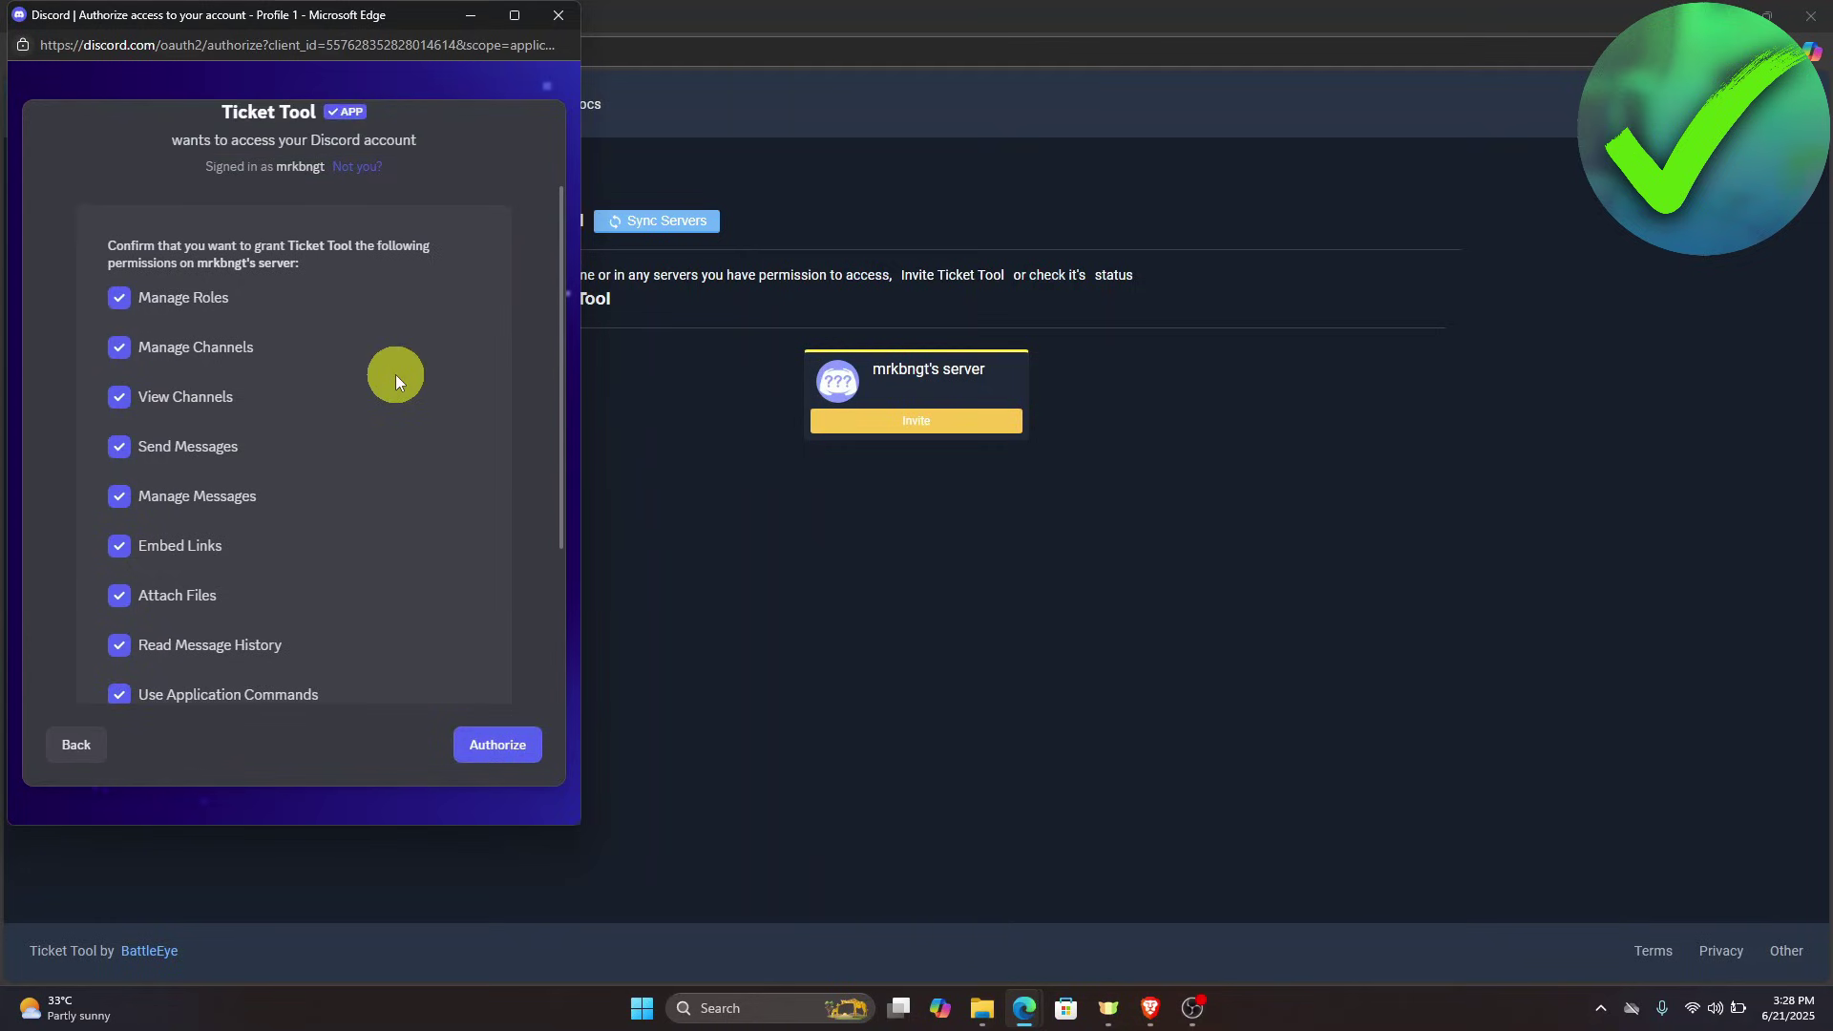
scroll(282, 330, "down", 3)
scroll(283, 330, "up", 1)
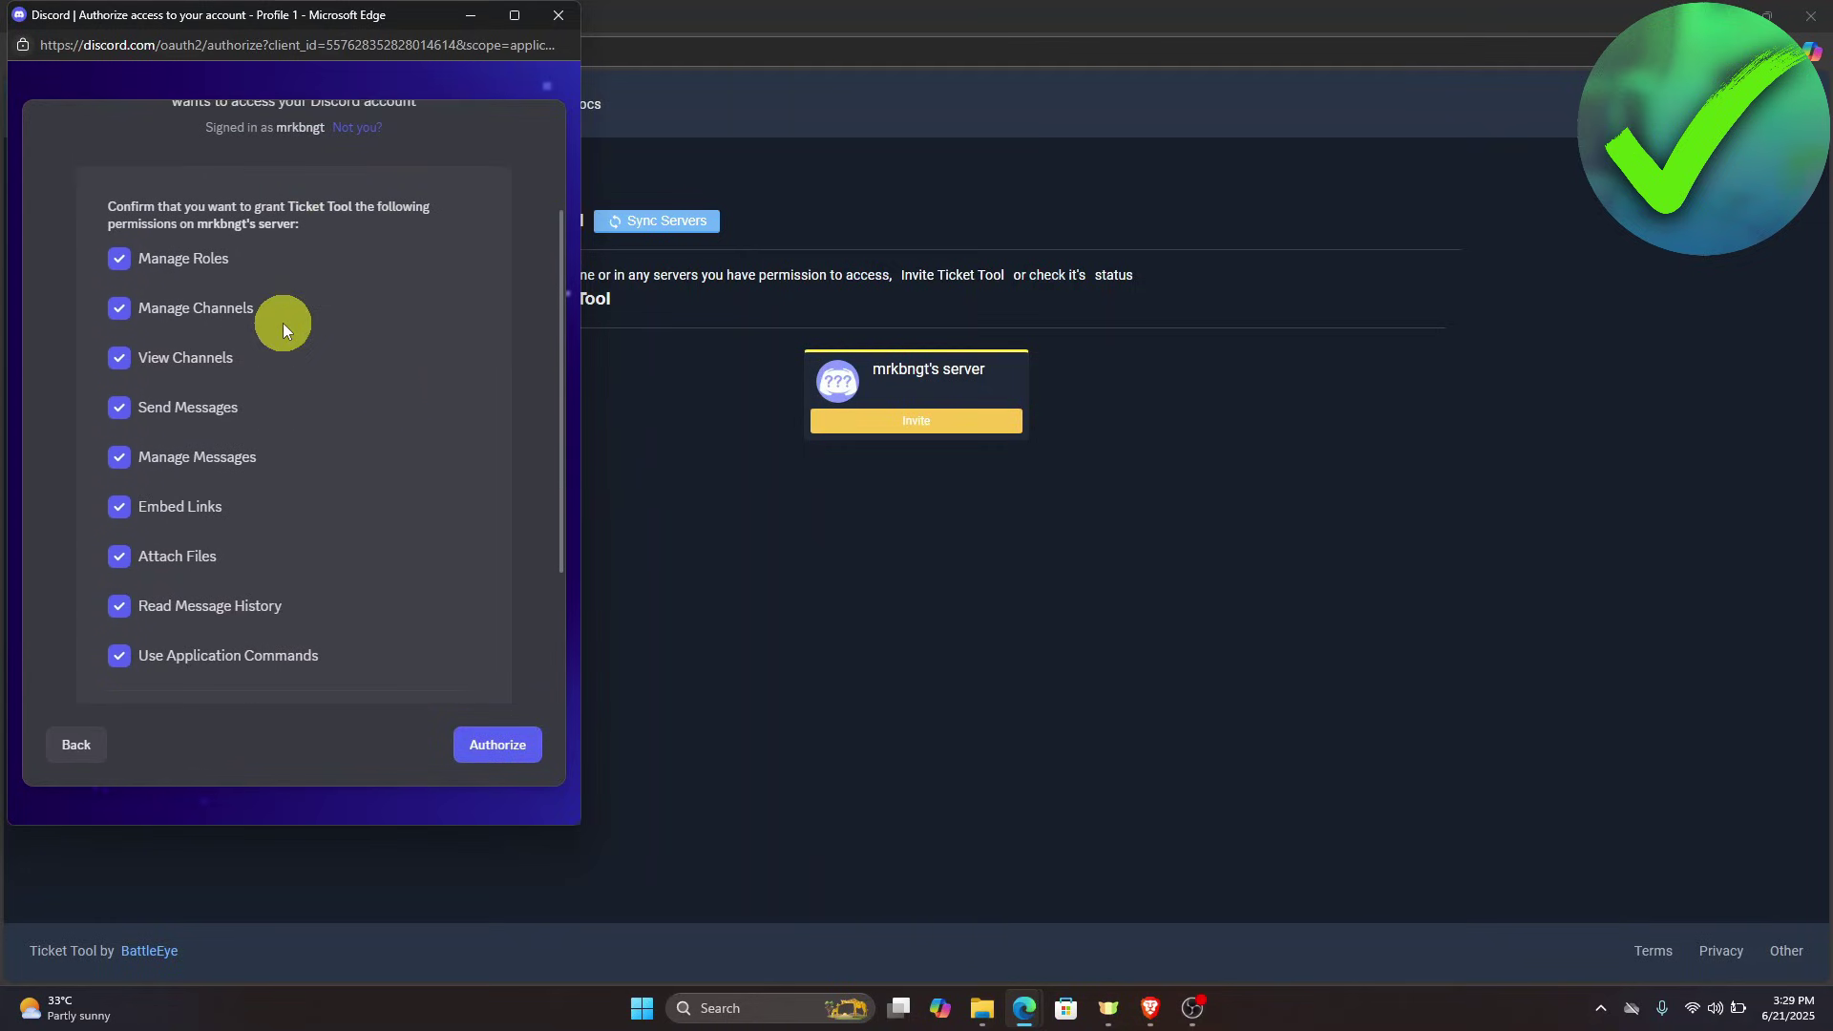
left_click(508, 750)
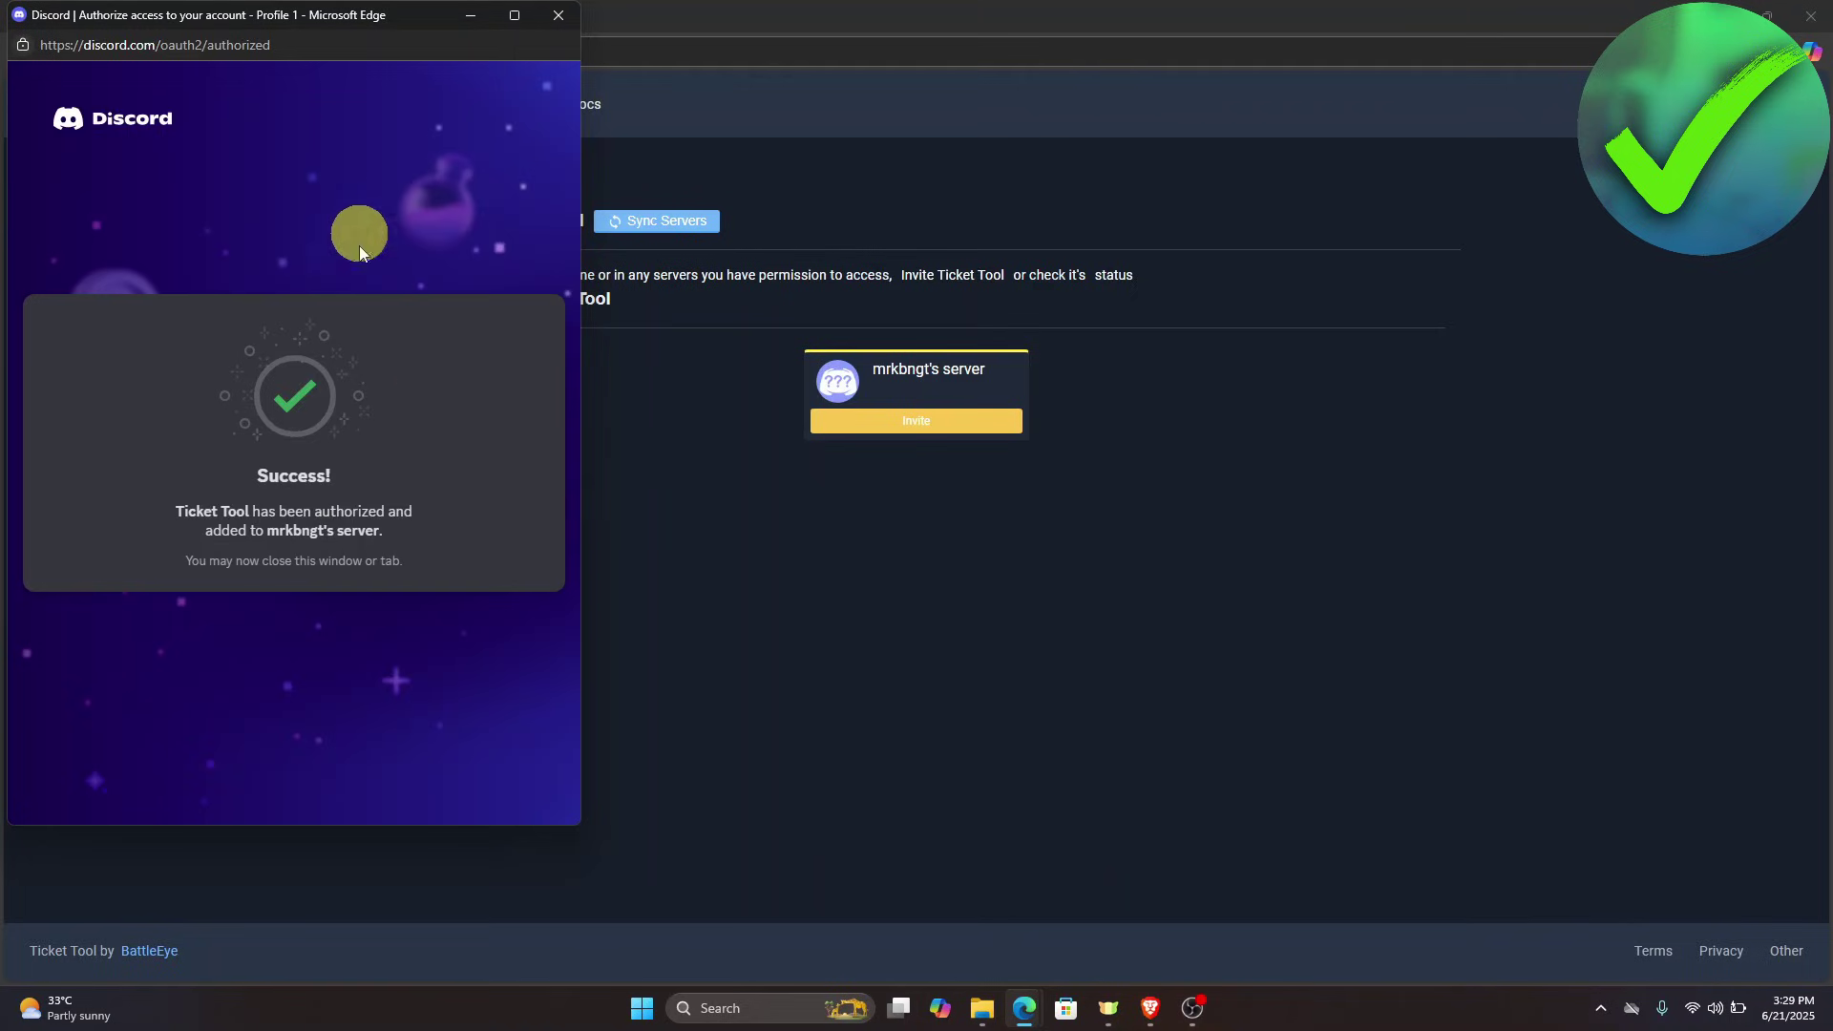
left_click(175, 10)
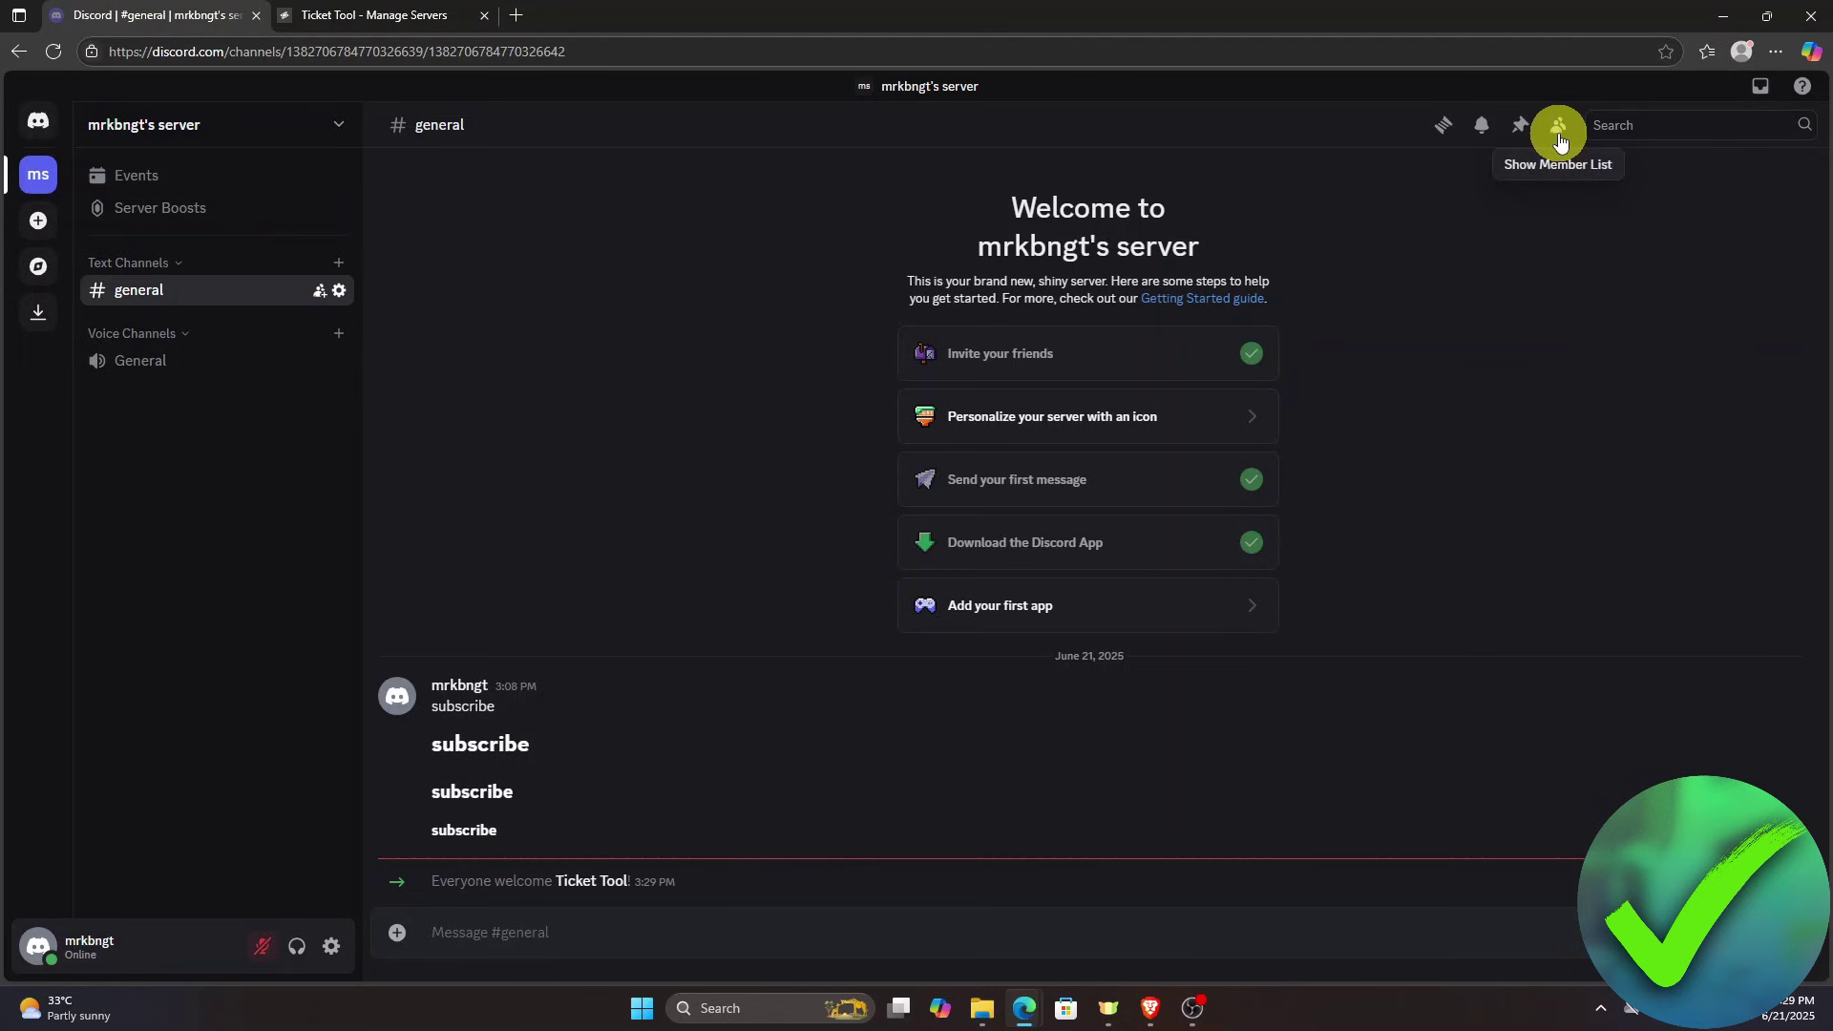
Show the member list with Ticket Tool online, then open the server name dropdown.
left_click(1559, 133)
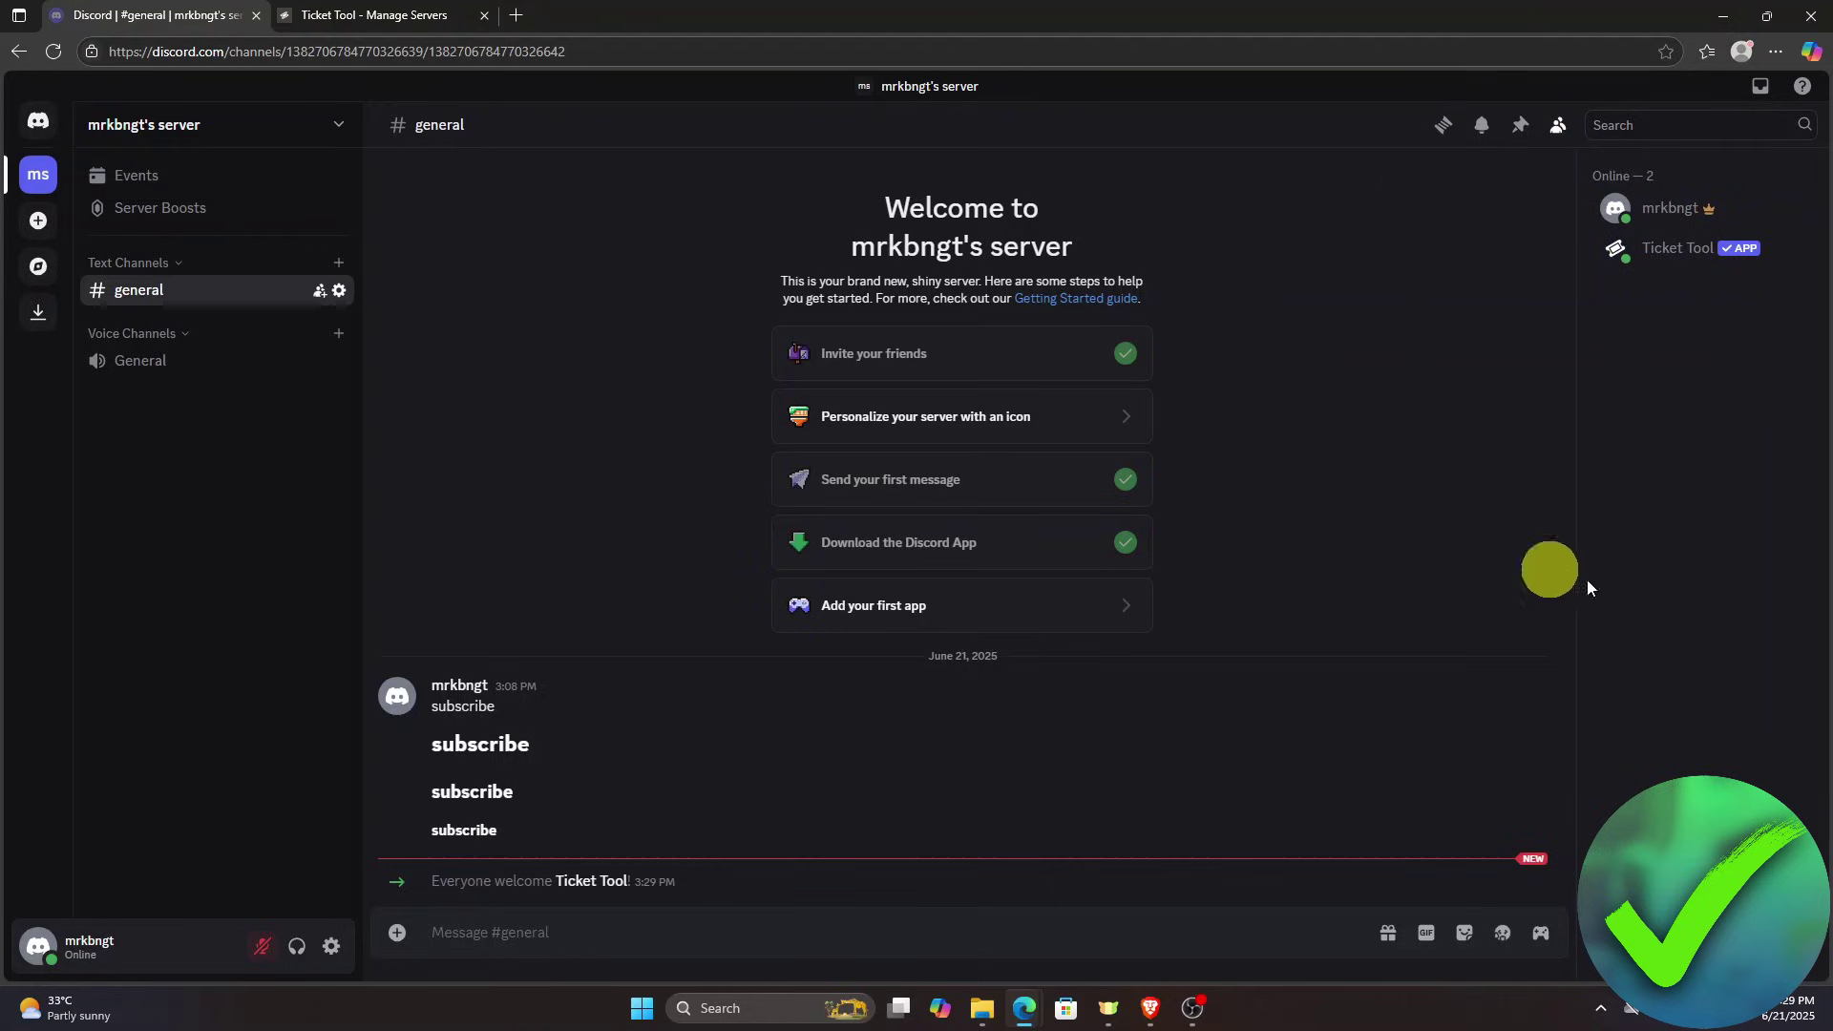
left_click(342, 126)
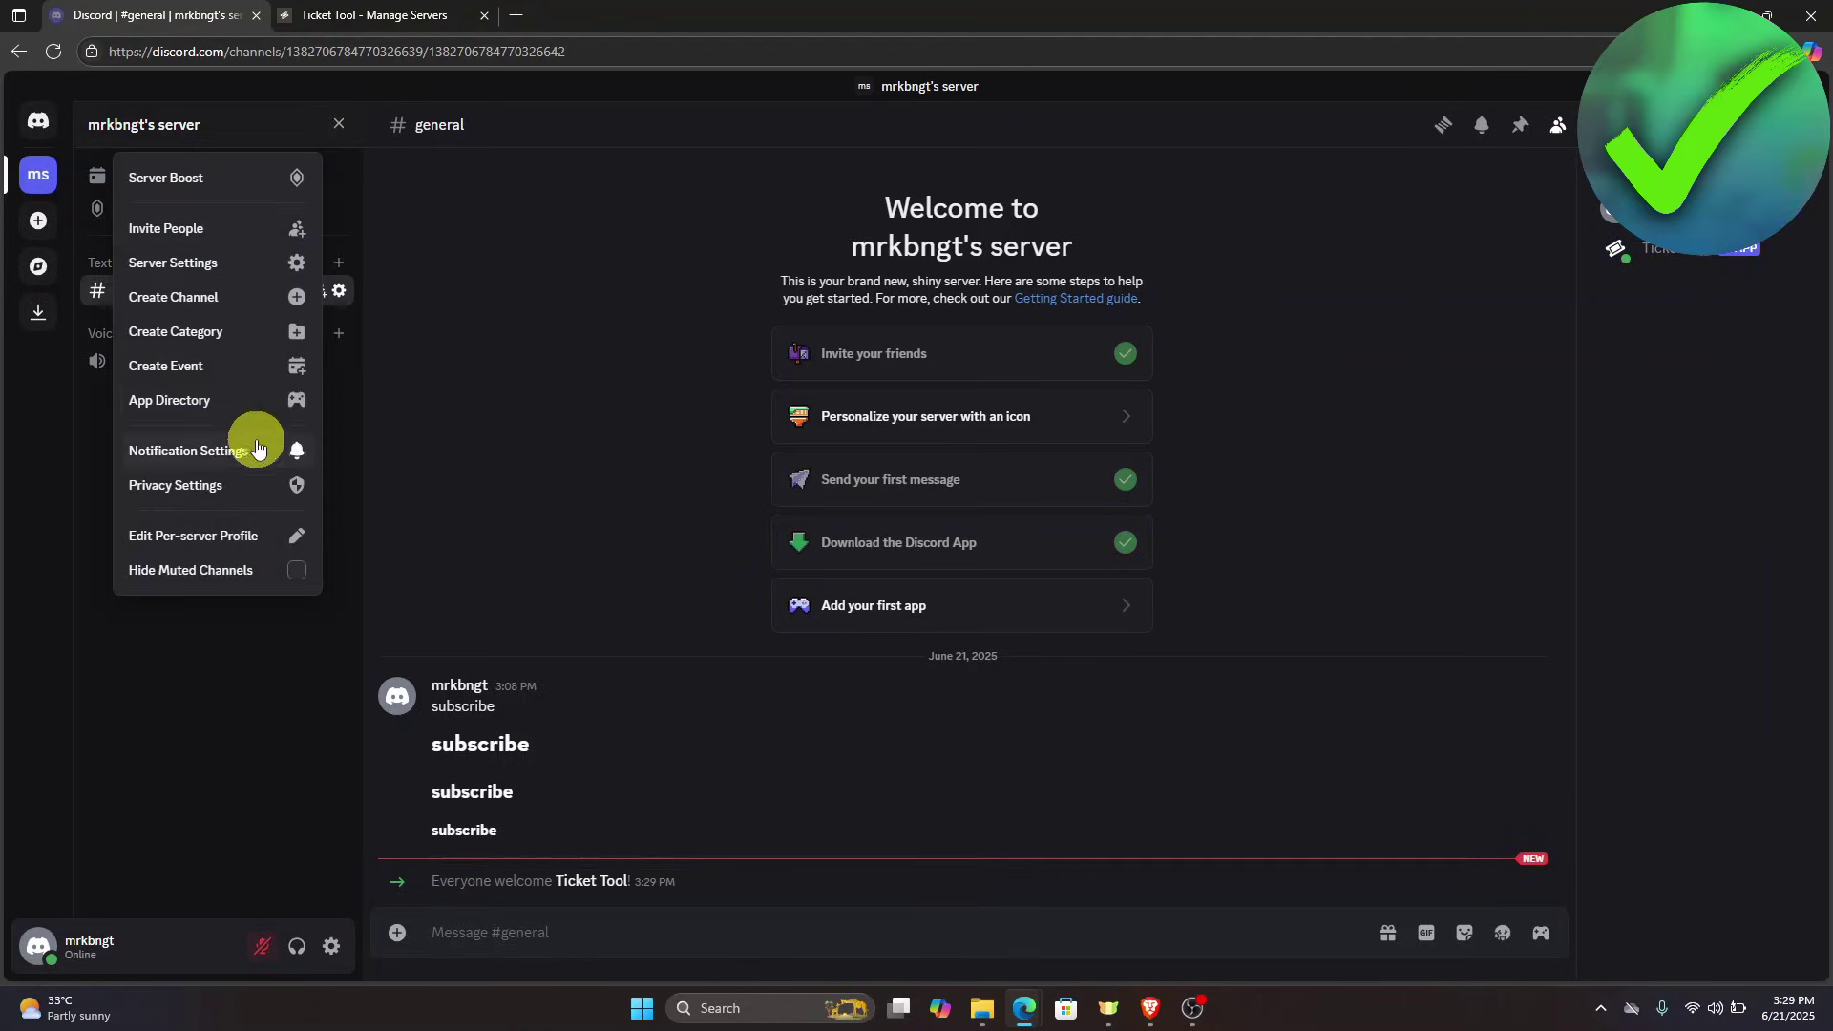
In Server Settings > Roles, create the Members and Moderator roles.
left_click(290, 262)
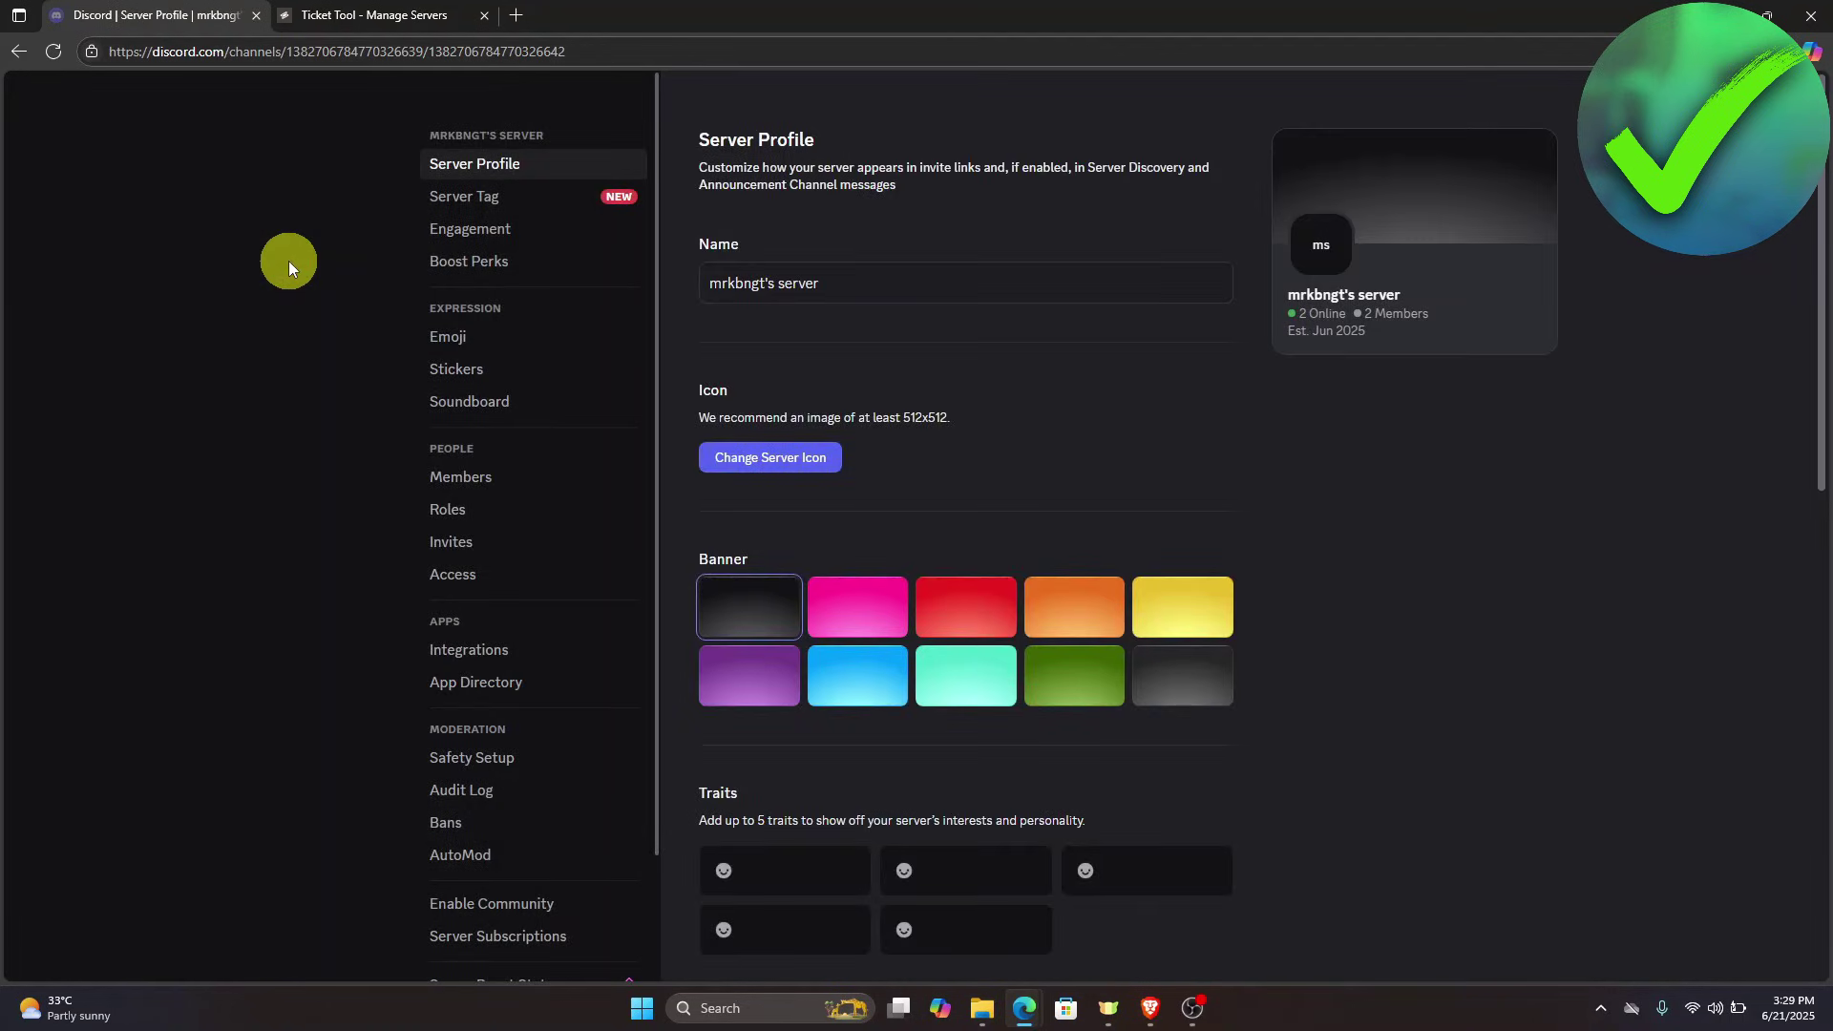
left_click(523, 520)
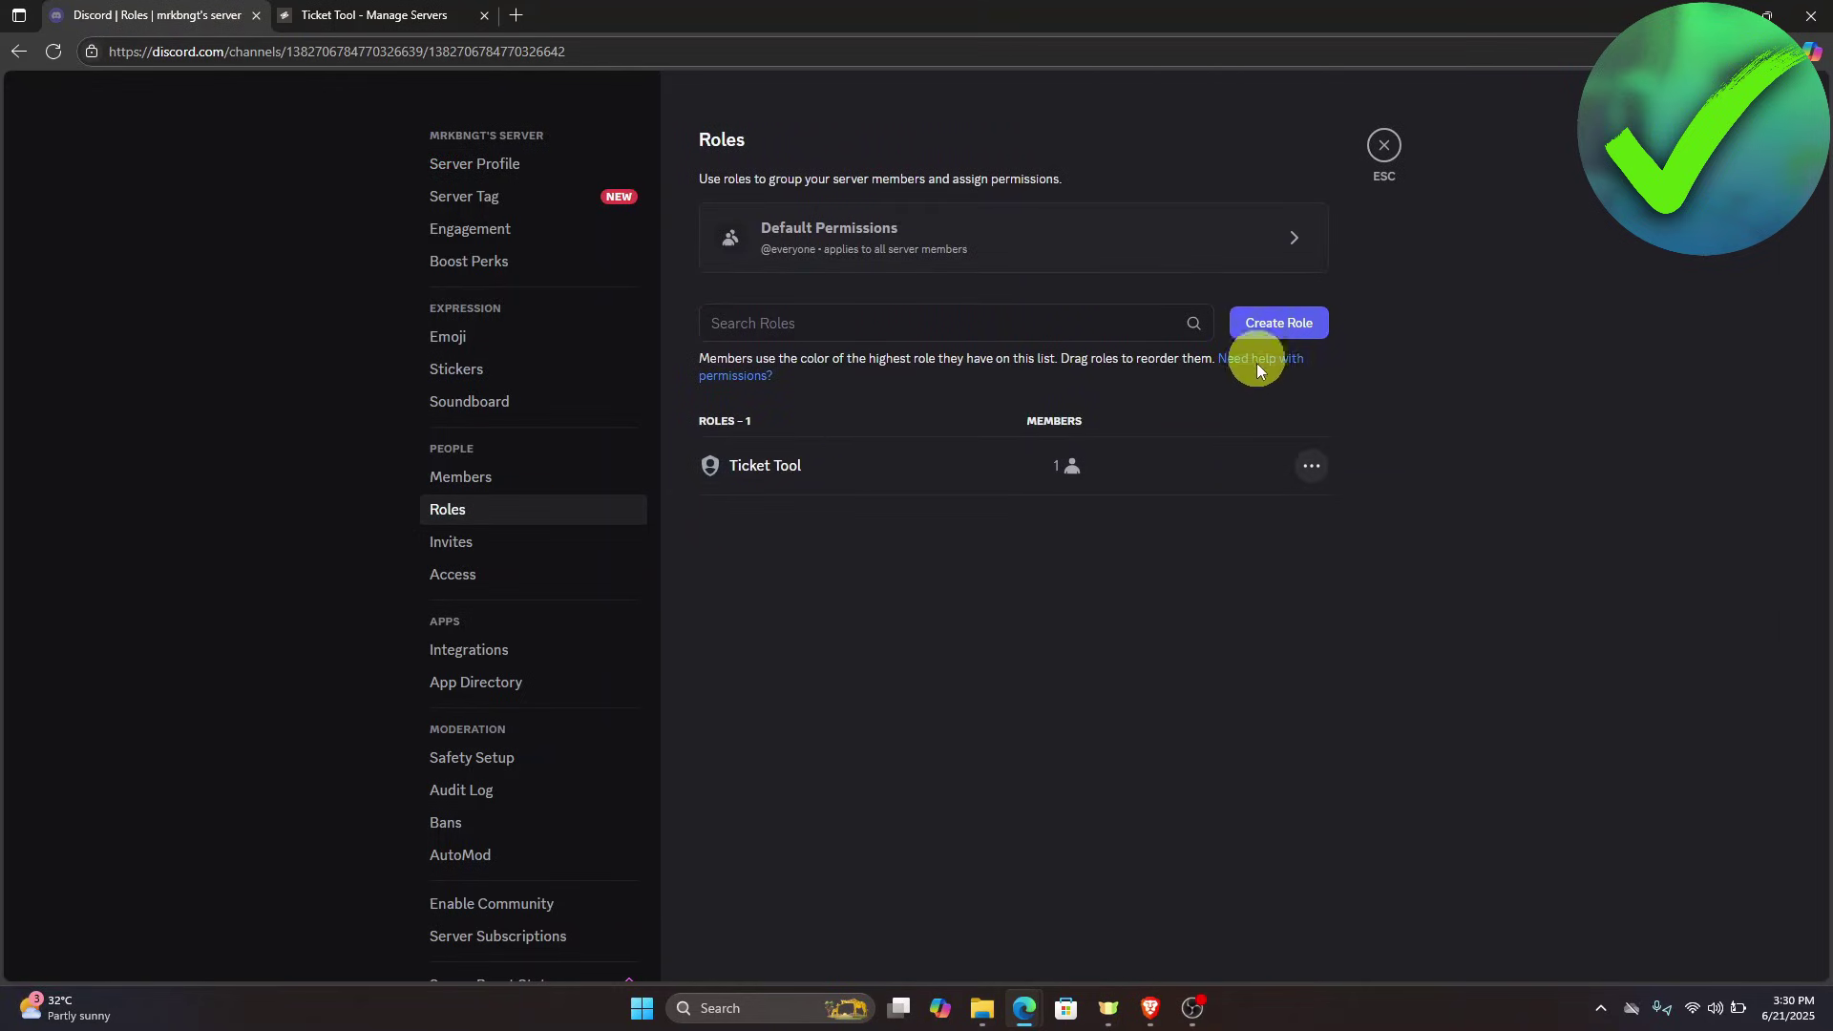
left_click(1273, 324)
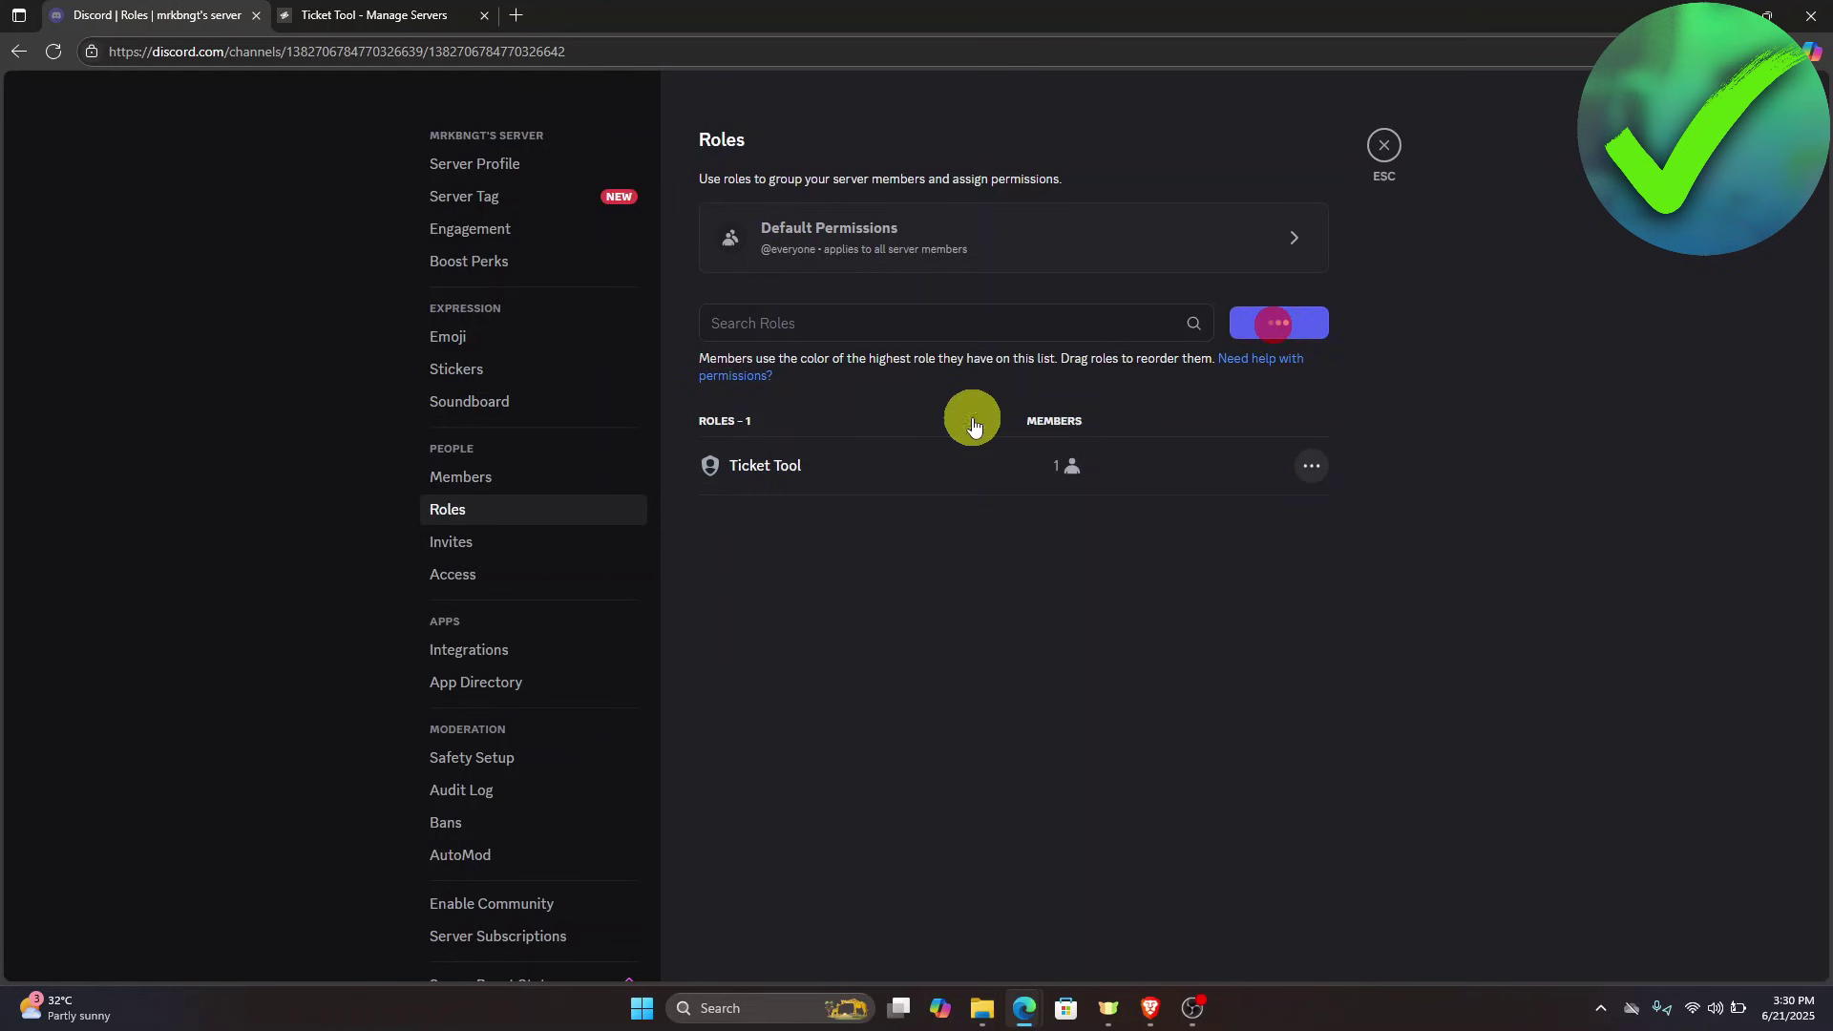
triple_click(1044, 286)
type("Members")
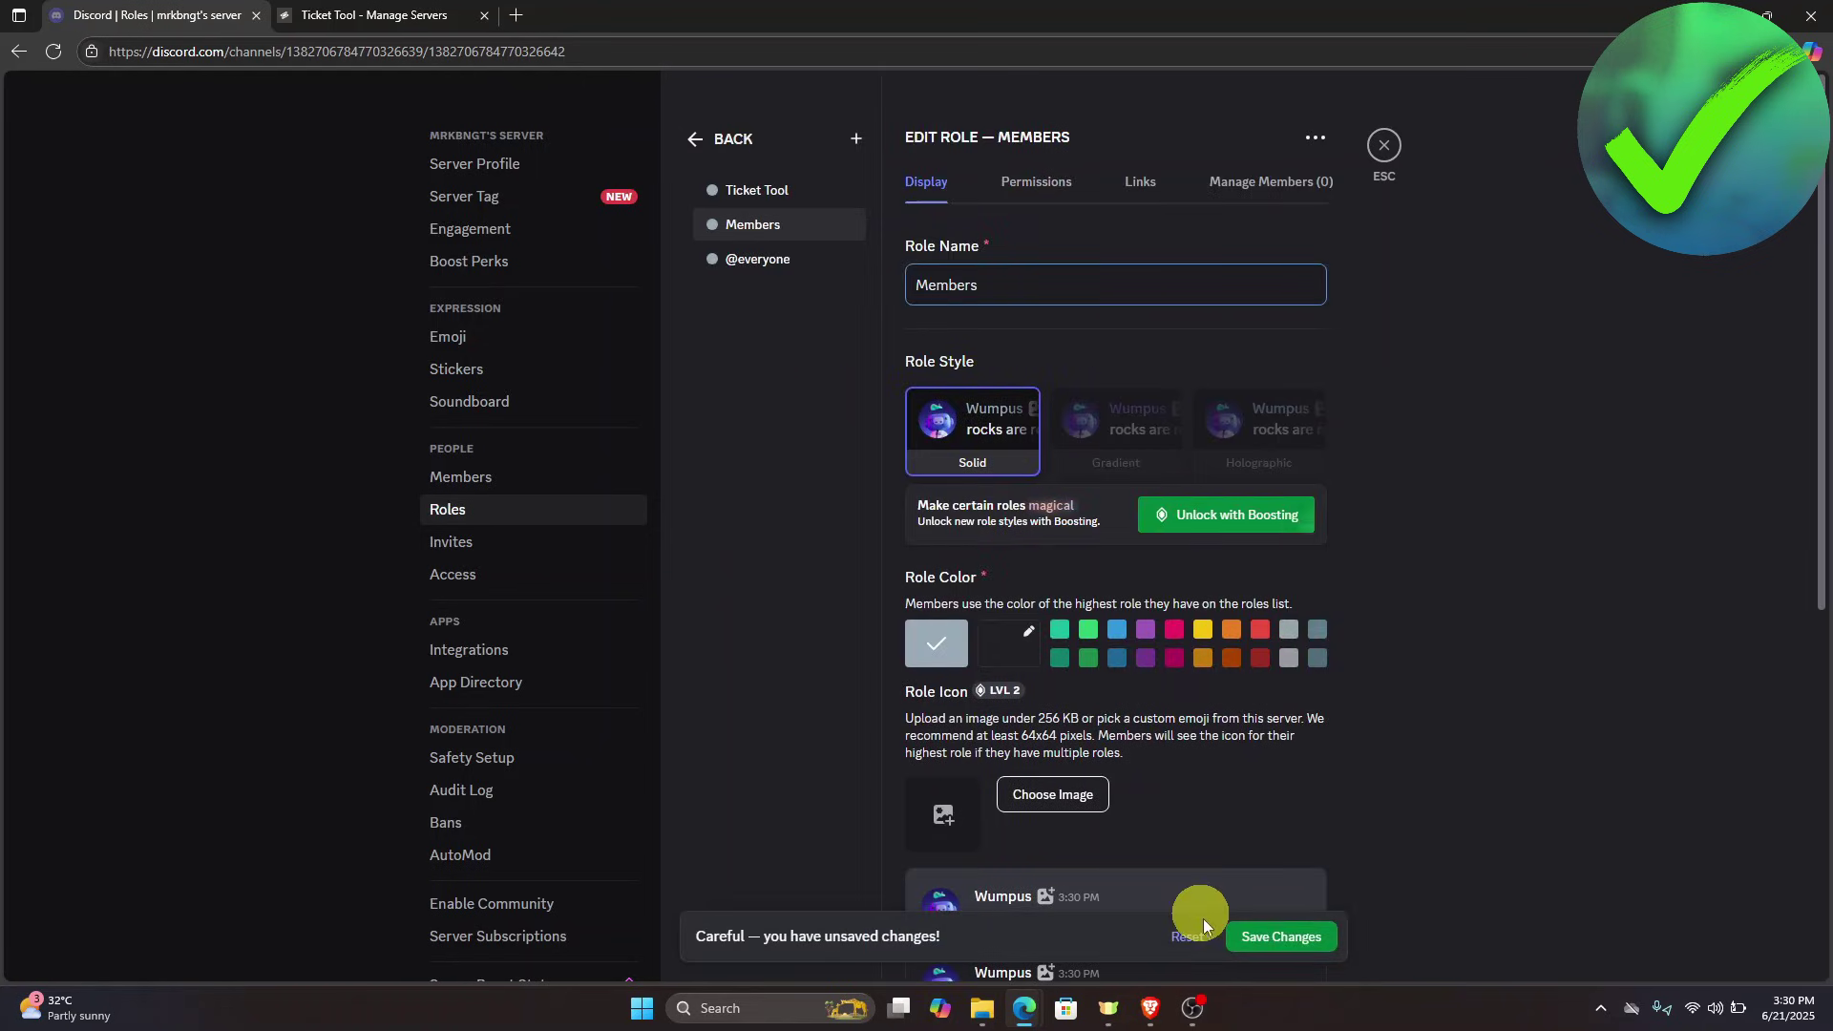
left_click(1279, 932)
type("Mod")
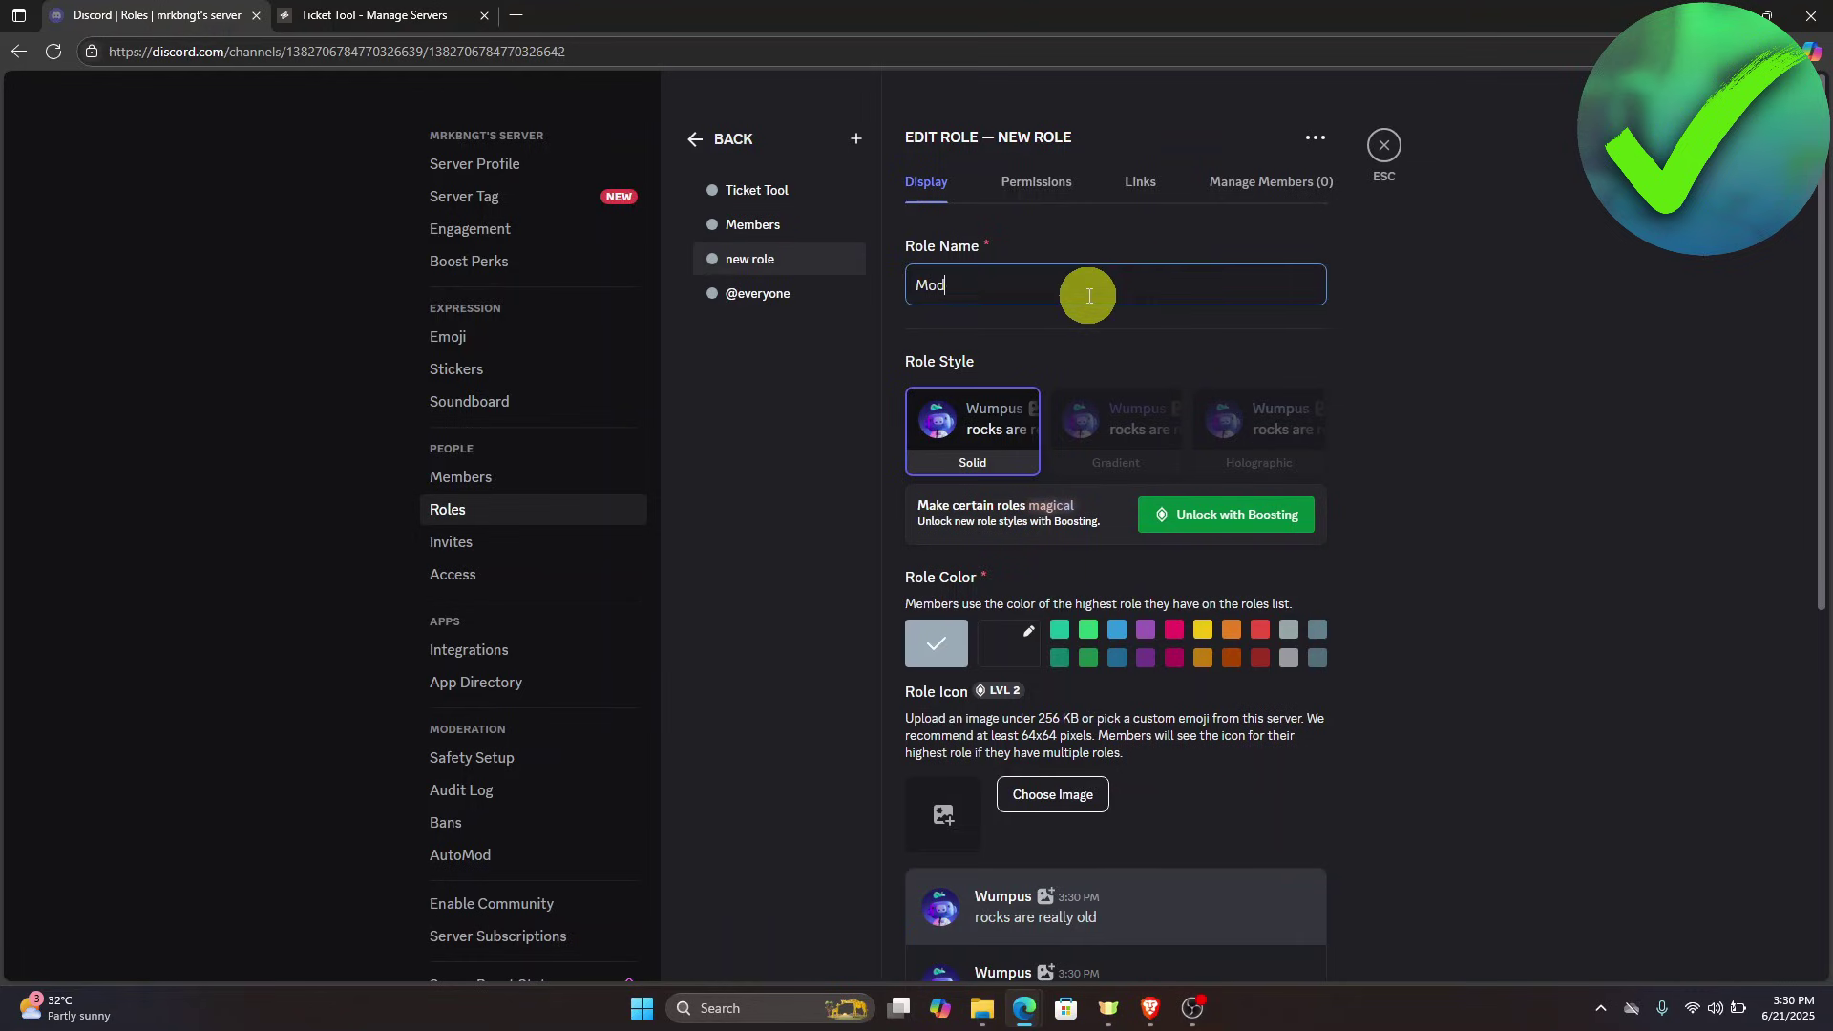
type("erateor")
key("BackSpace")
key("BackSpace")
key("BackSpace")
type("or")
left_click(1279, 932)
left_click(720, 139)
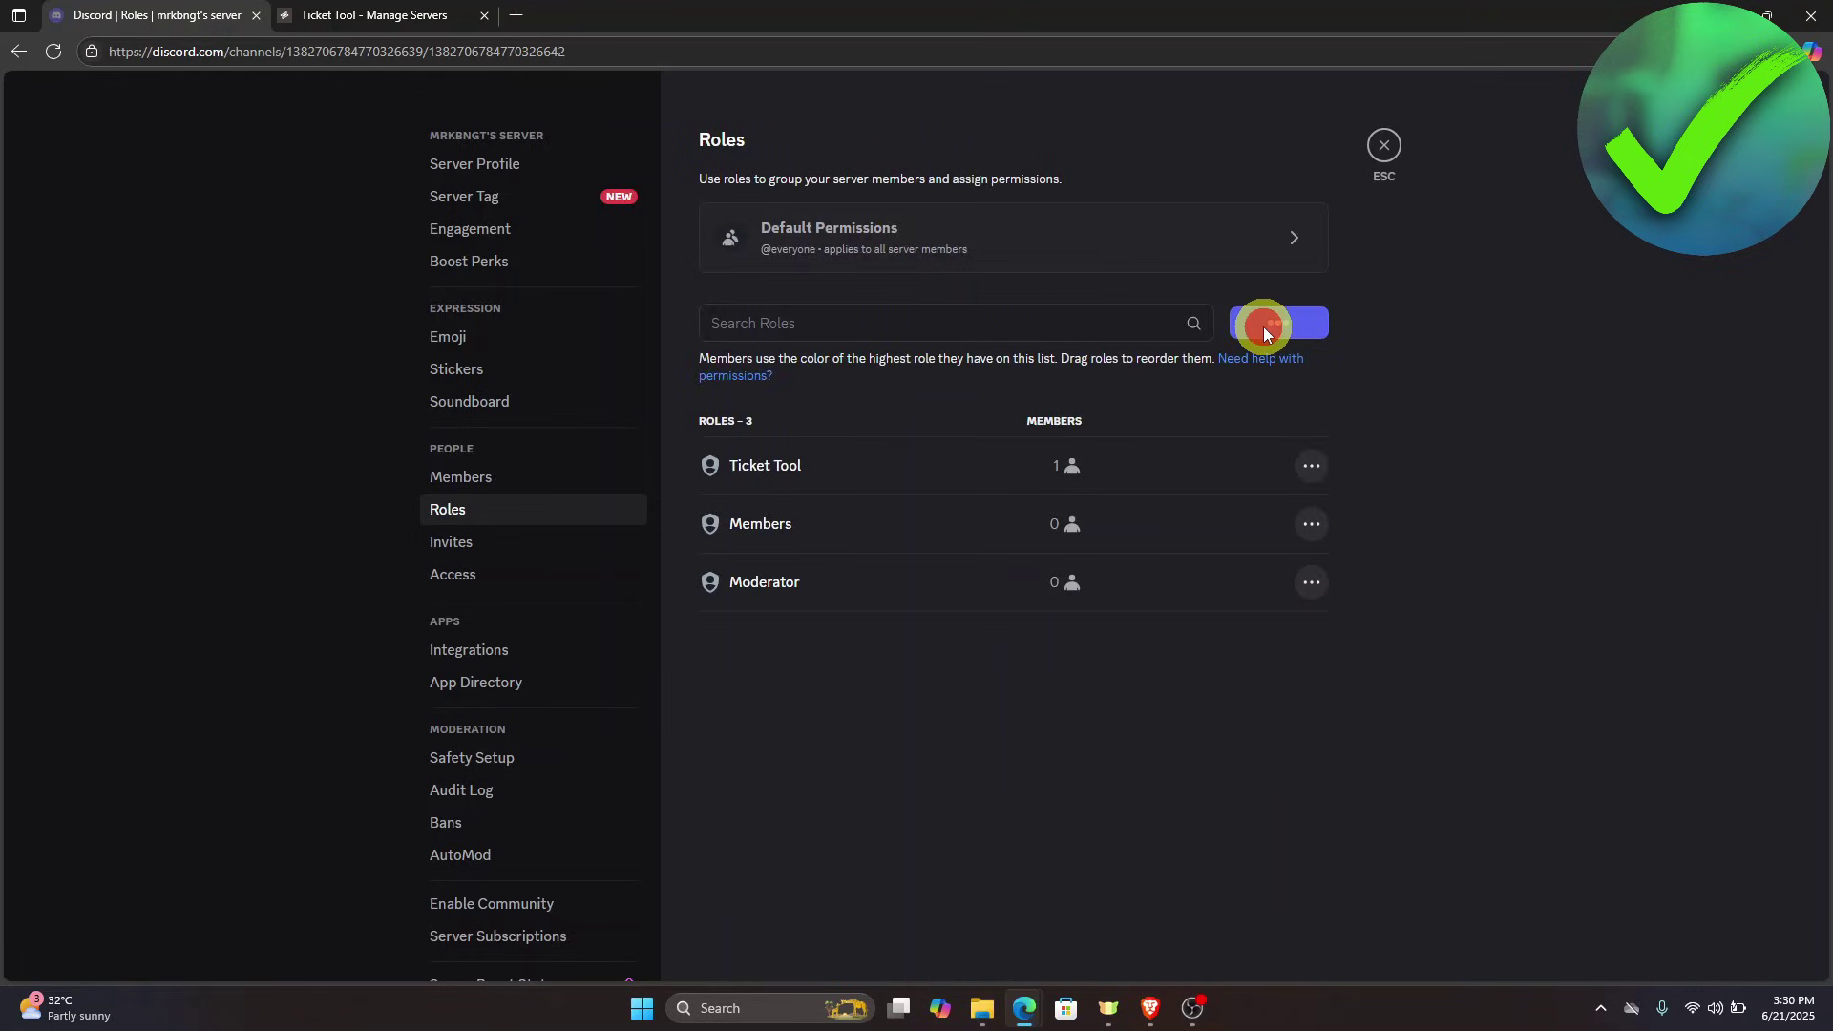
Create a 'Support Staff' role, save it, and return to the roles list.
left_click(1268, 325)
left_click(1008, 280)
type("Su")
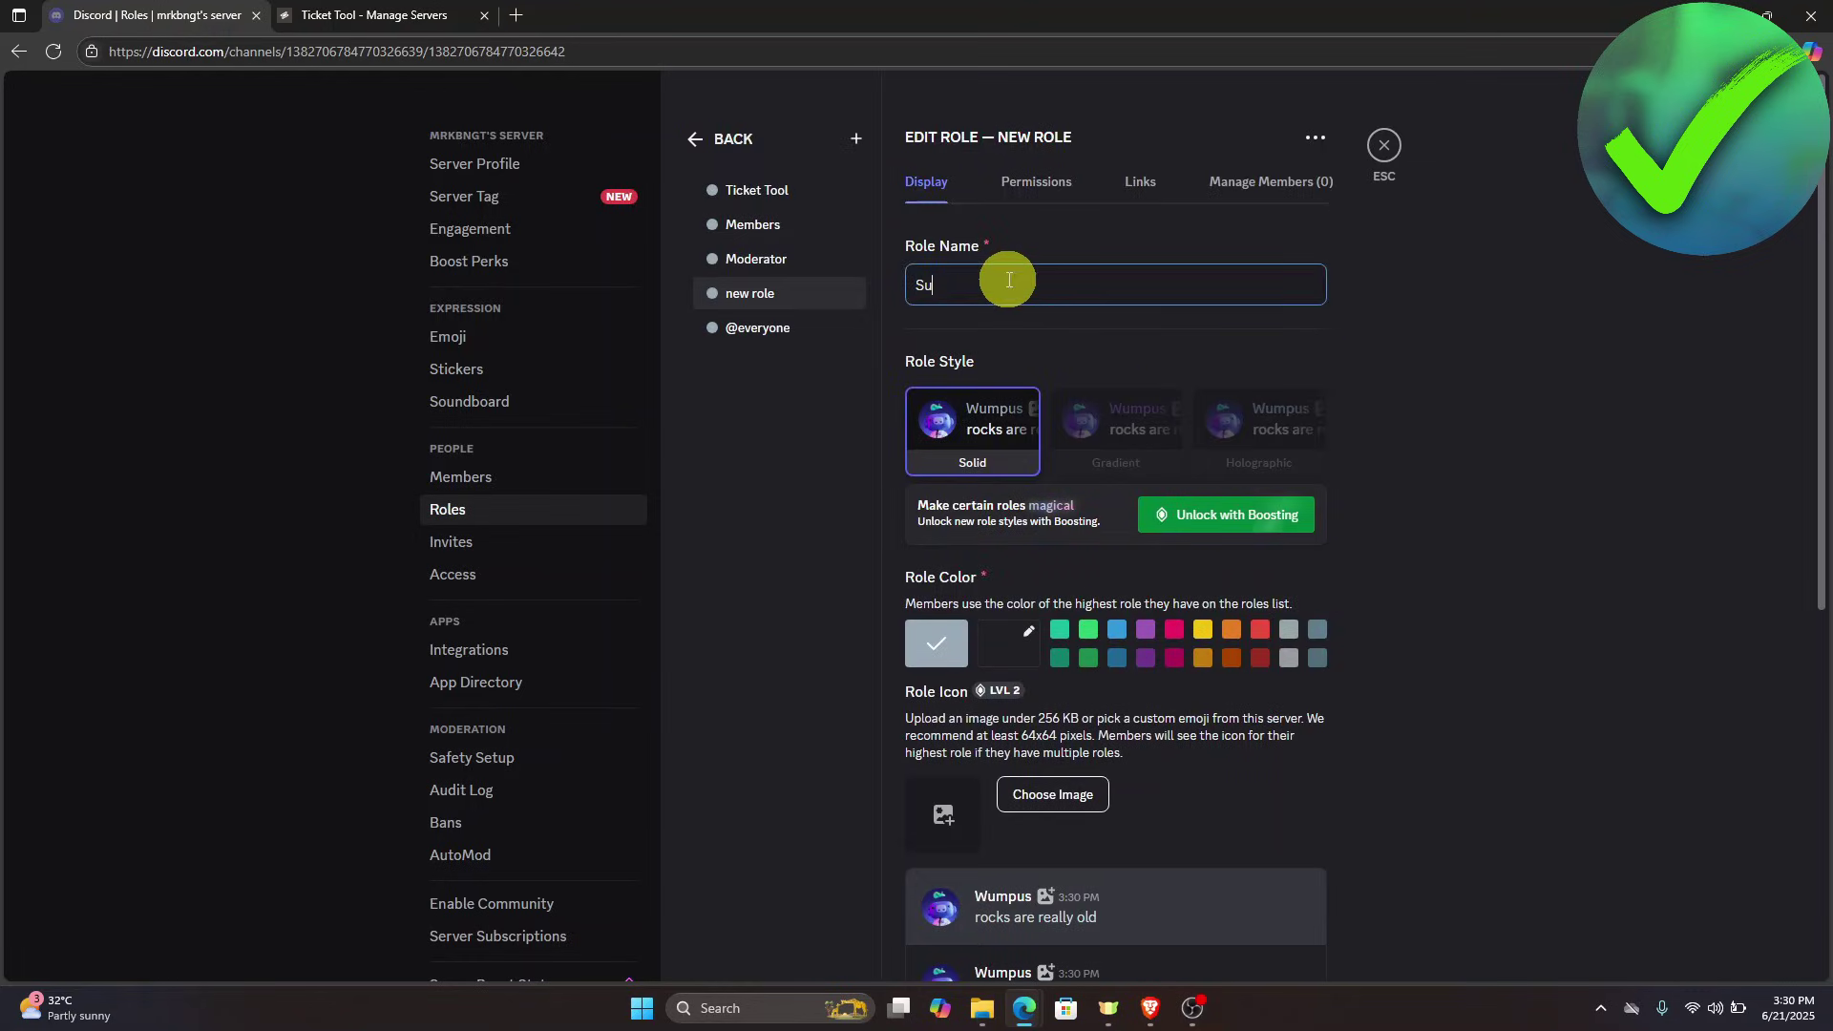
type("pport Staff")
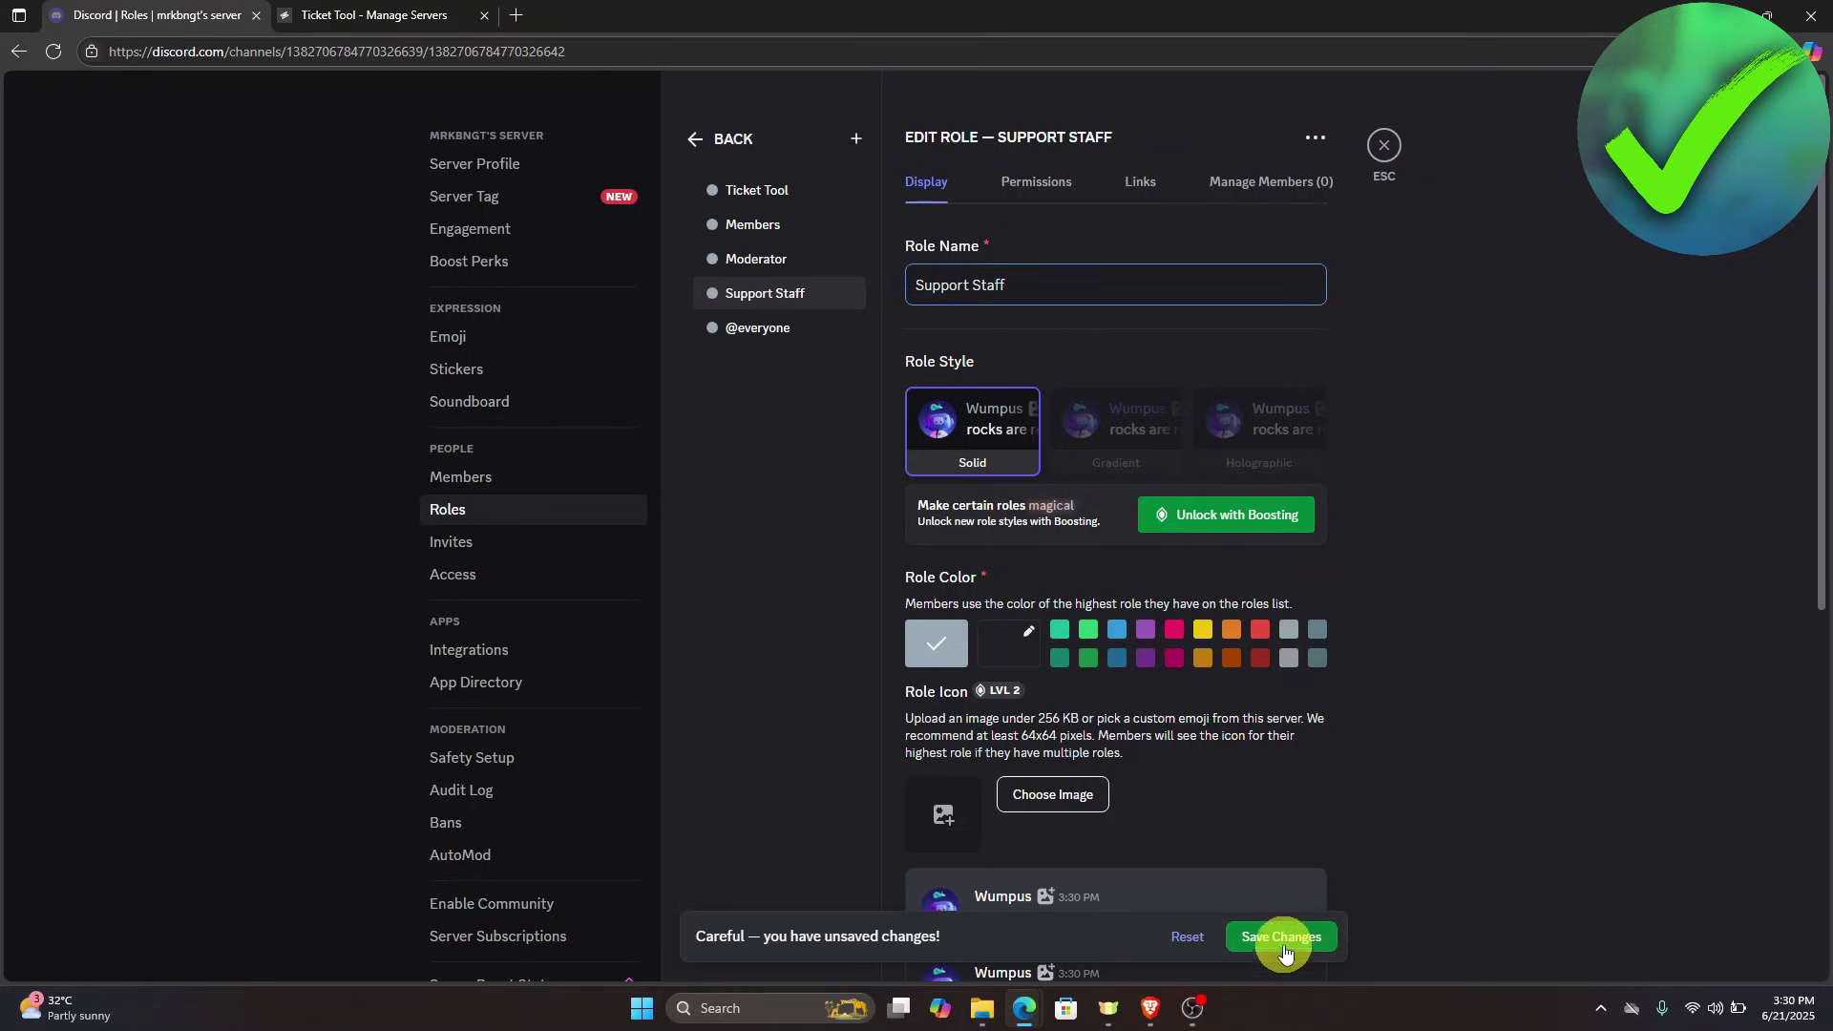
left_click(1280, 934)
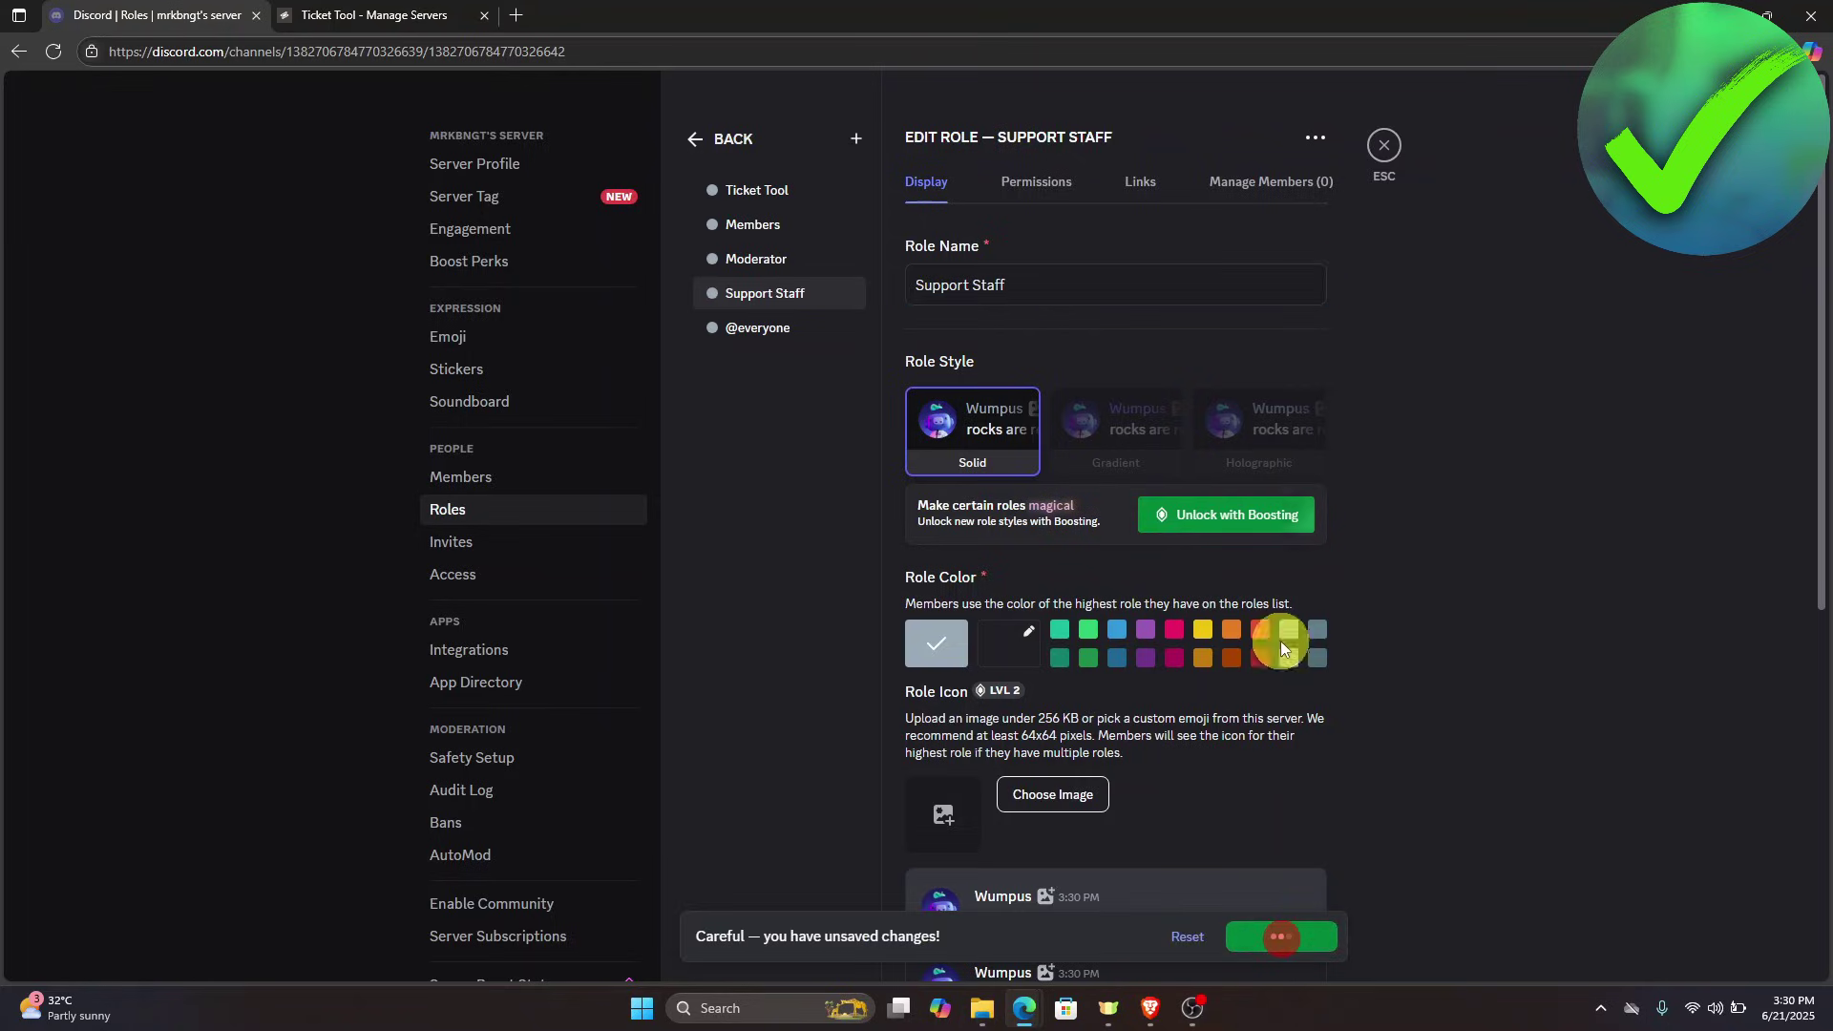
left_click(691, 133)
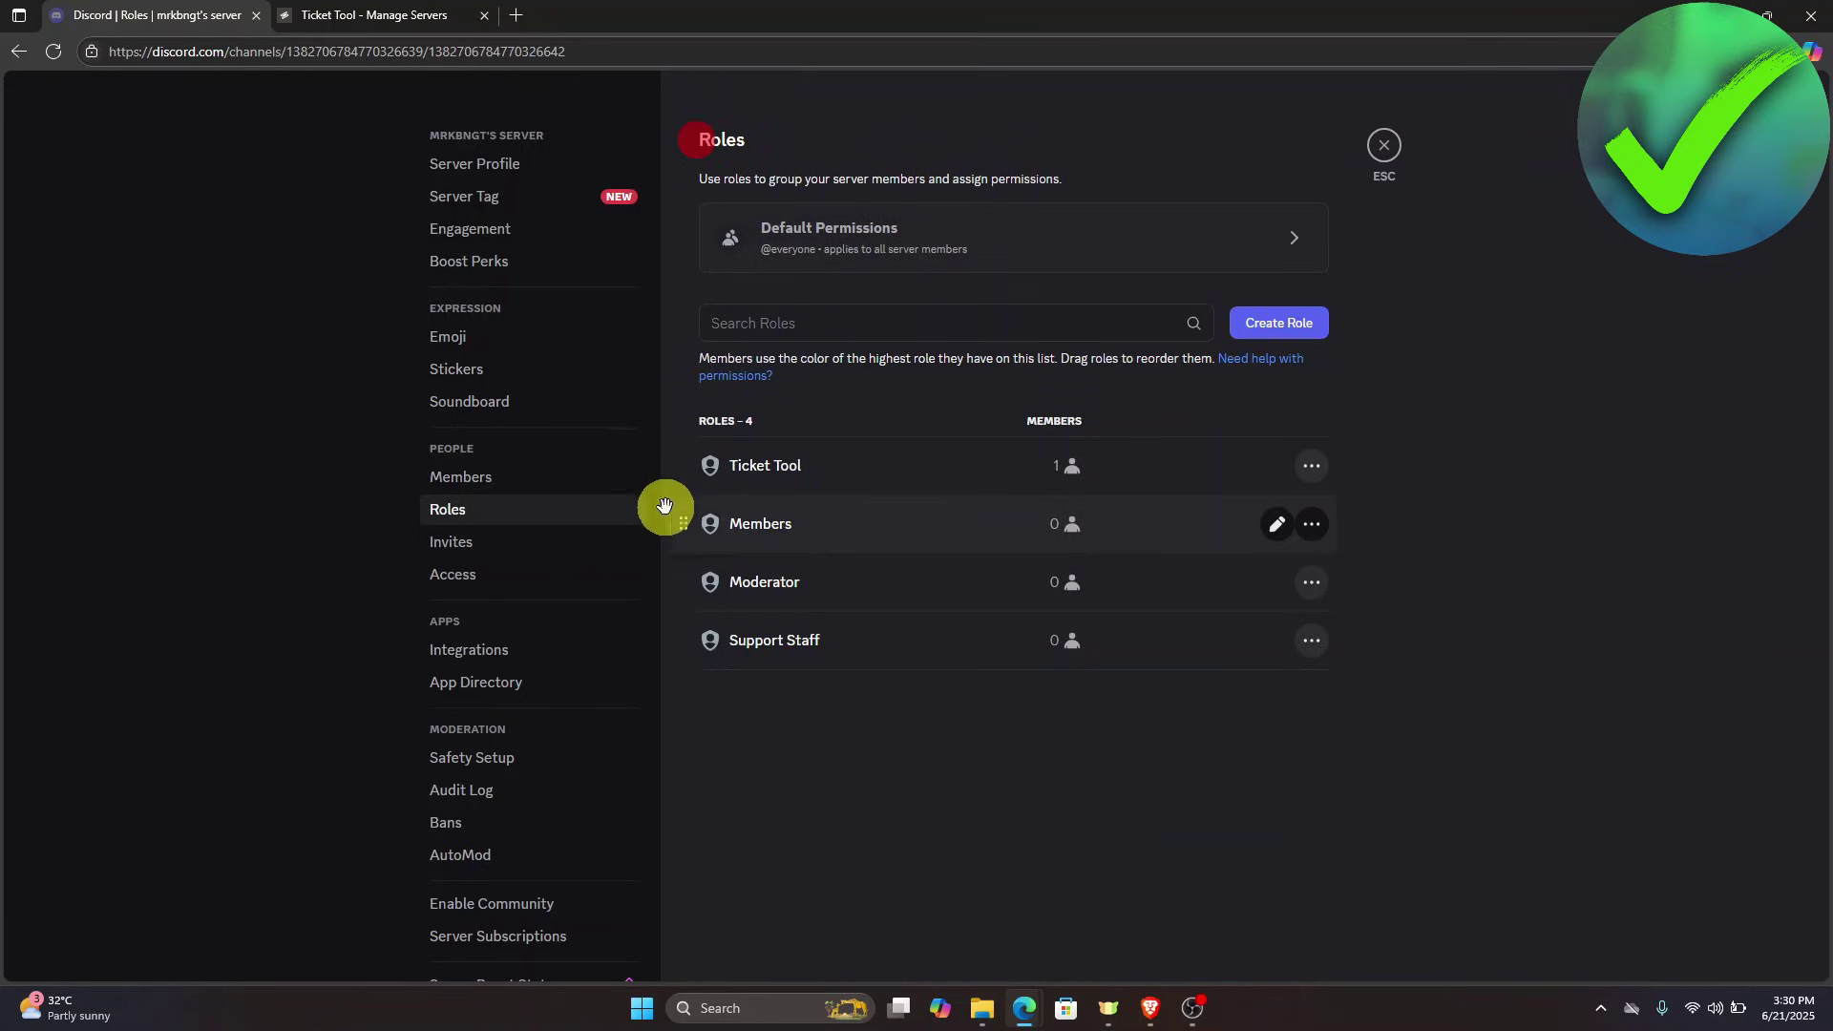
Move Ticket Tool under Moderator and Members to the bottom, save, and close Server Settings.
left_click_drag(682, 465, 696, 585)
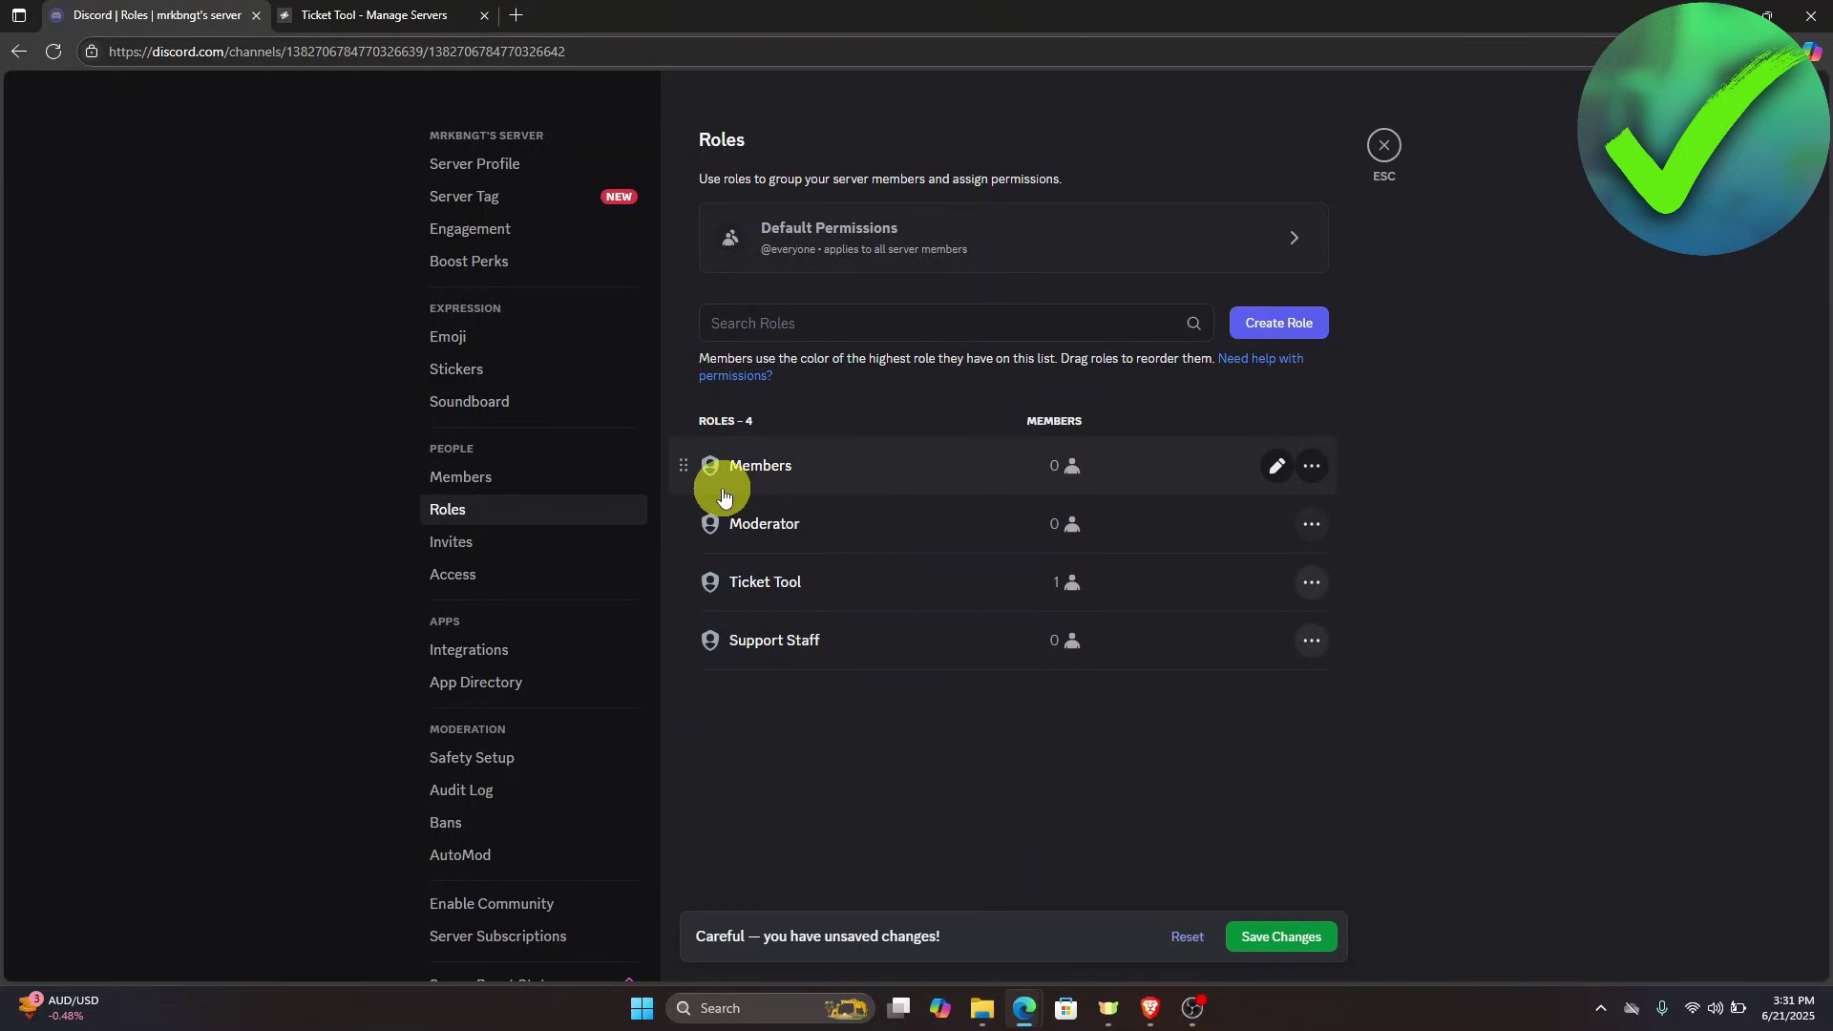
left_click_drag(683, 462, 704, 634)
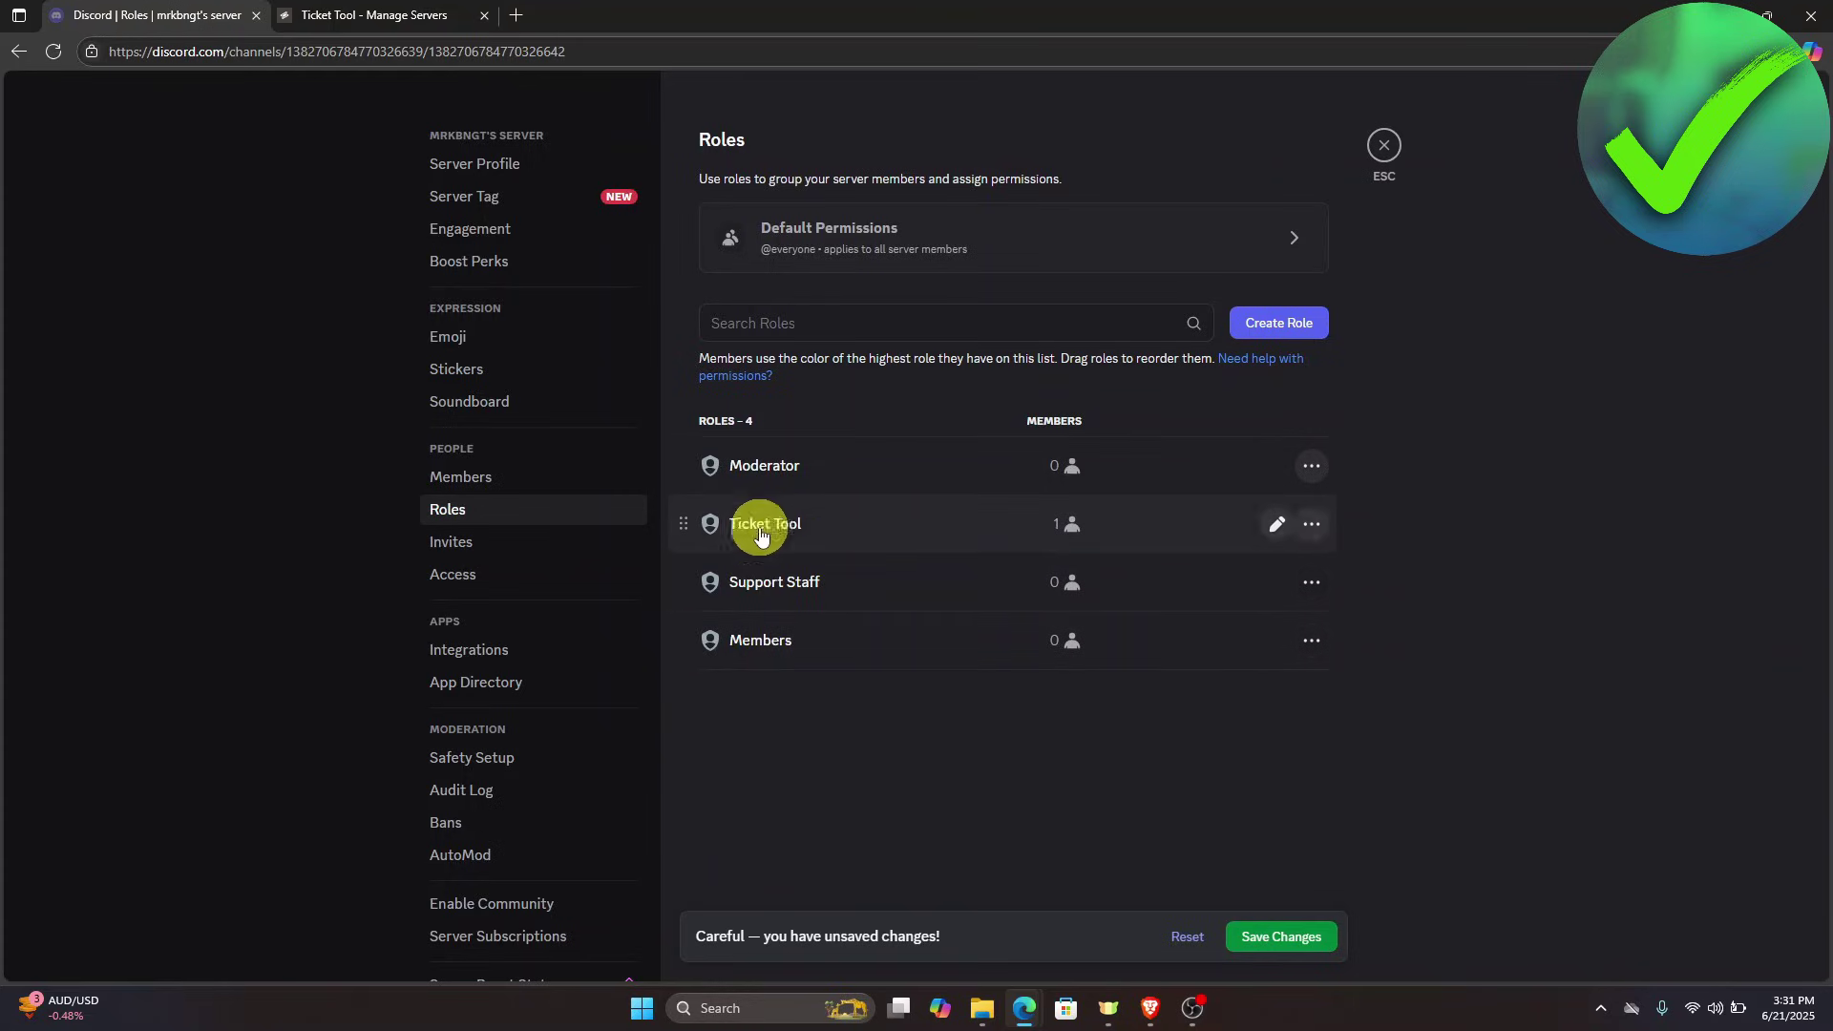
left_click(1311, 939)
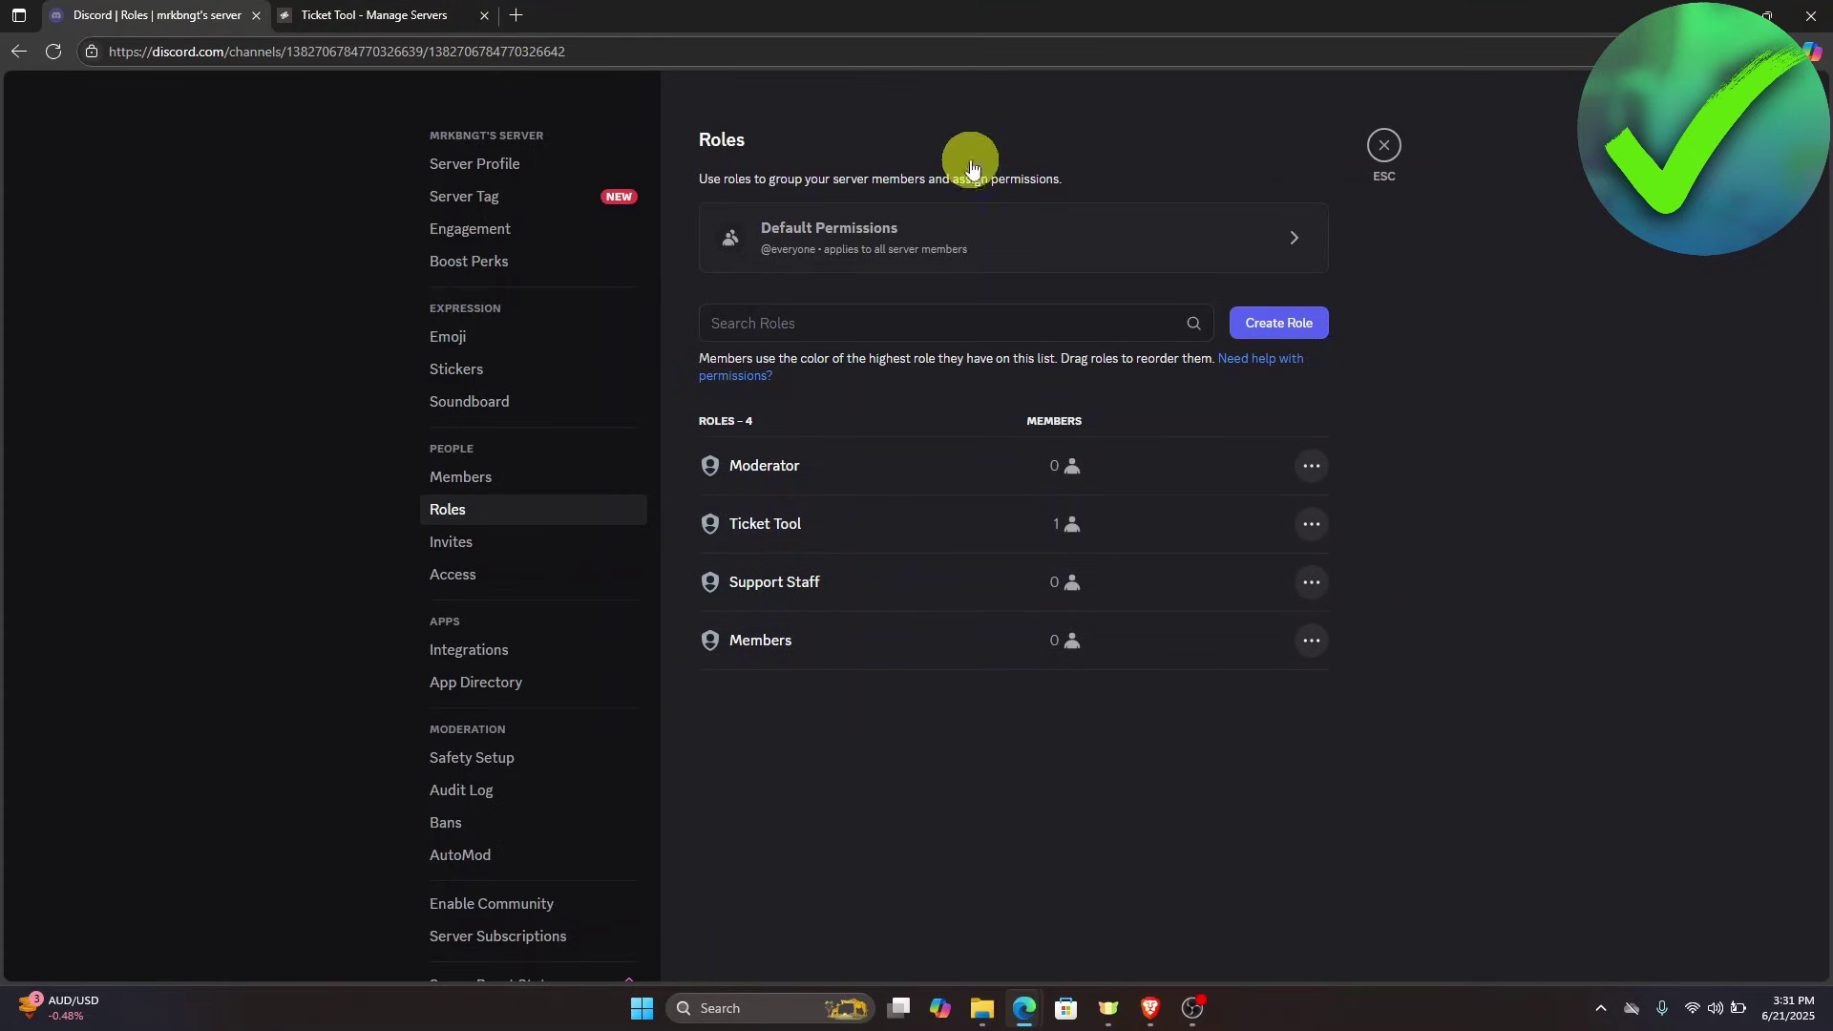
left_click(1365, 145)
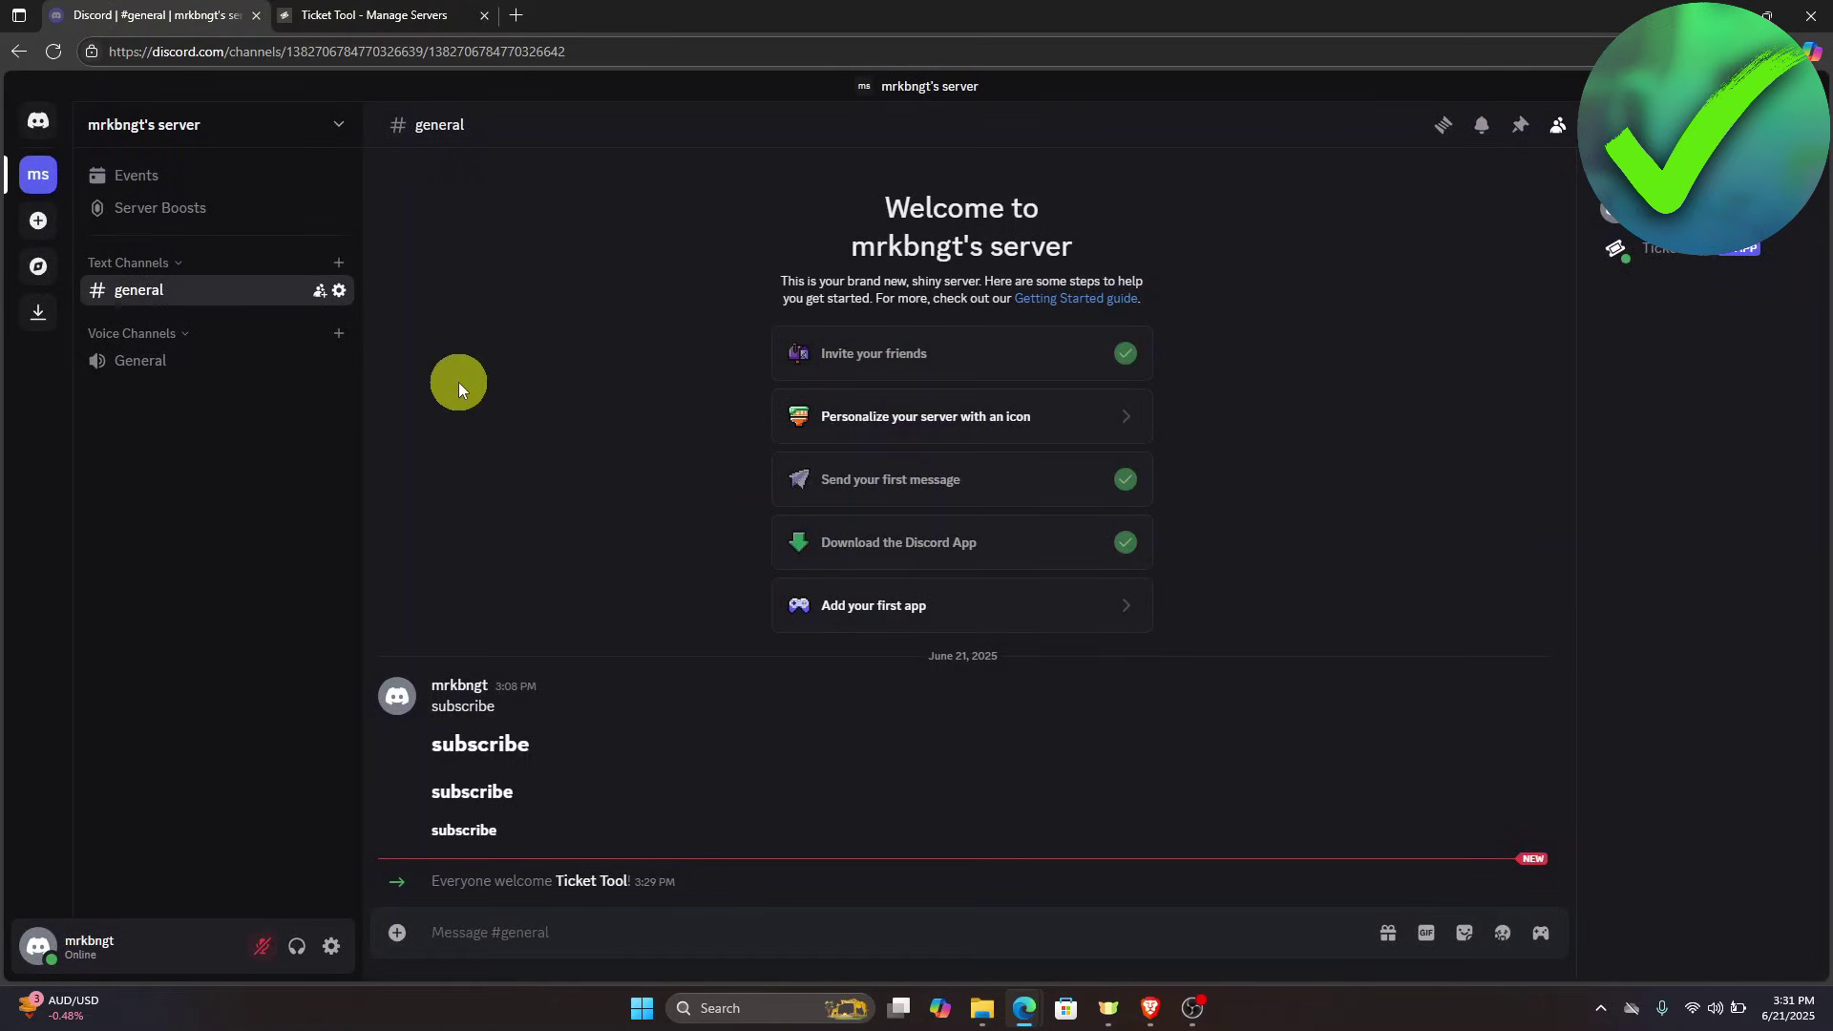
Start a new category named 'Support' and make it private.
right_click(254, 422)
left_click(338, 534)
type("Support")
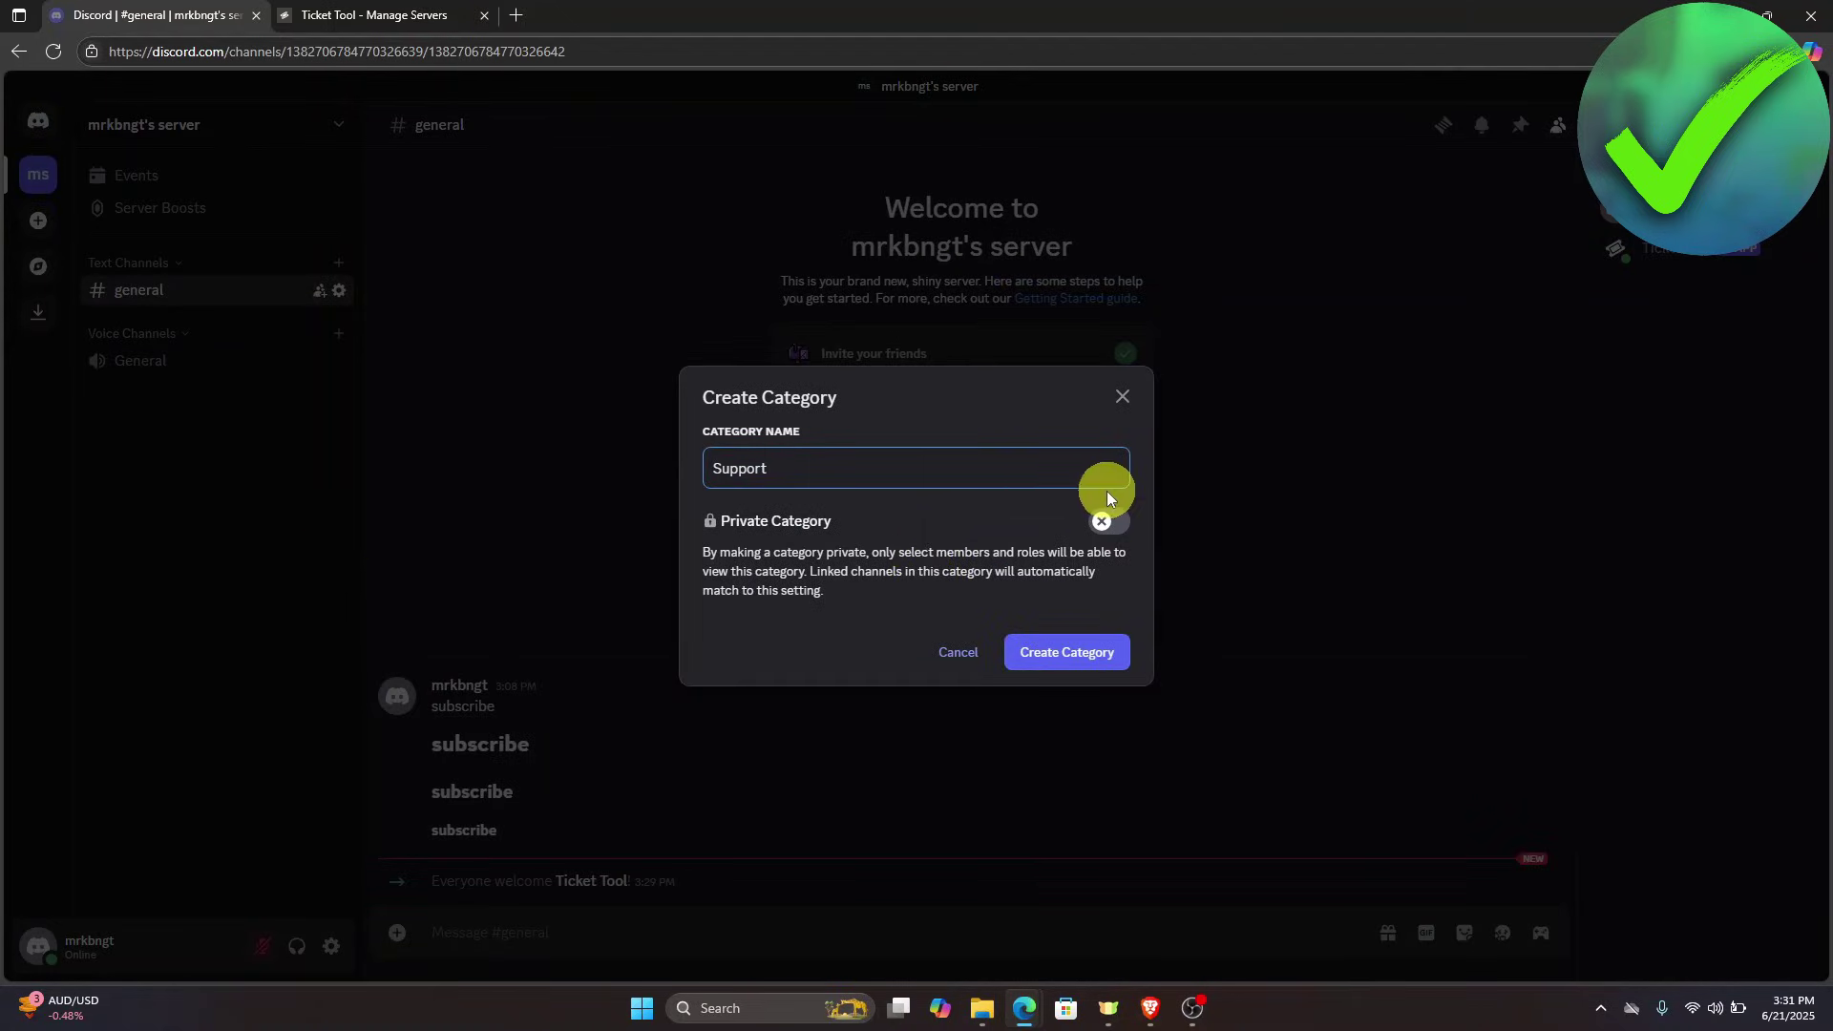
left_click(1107, 521)
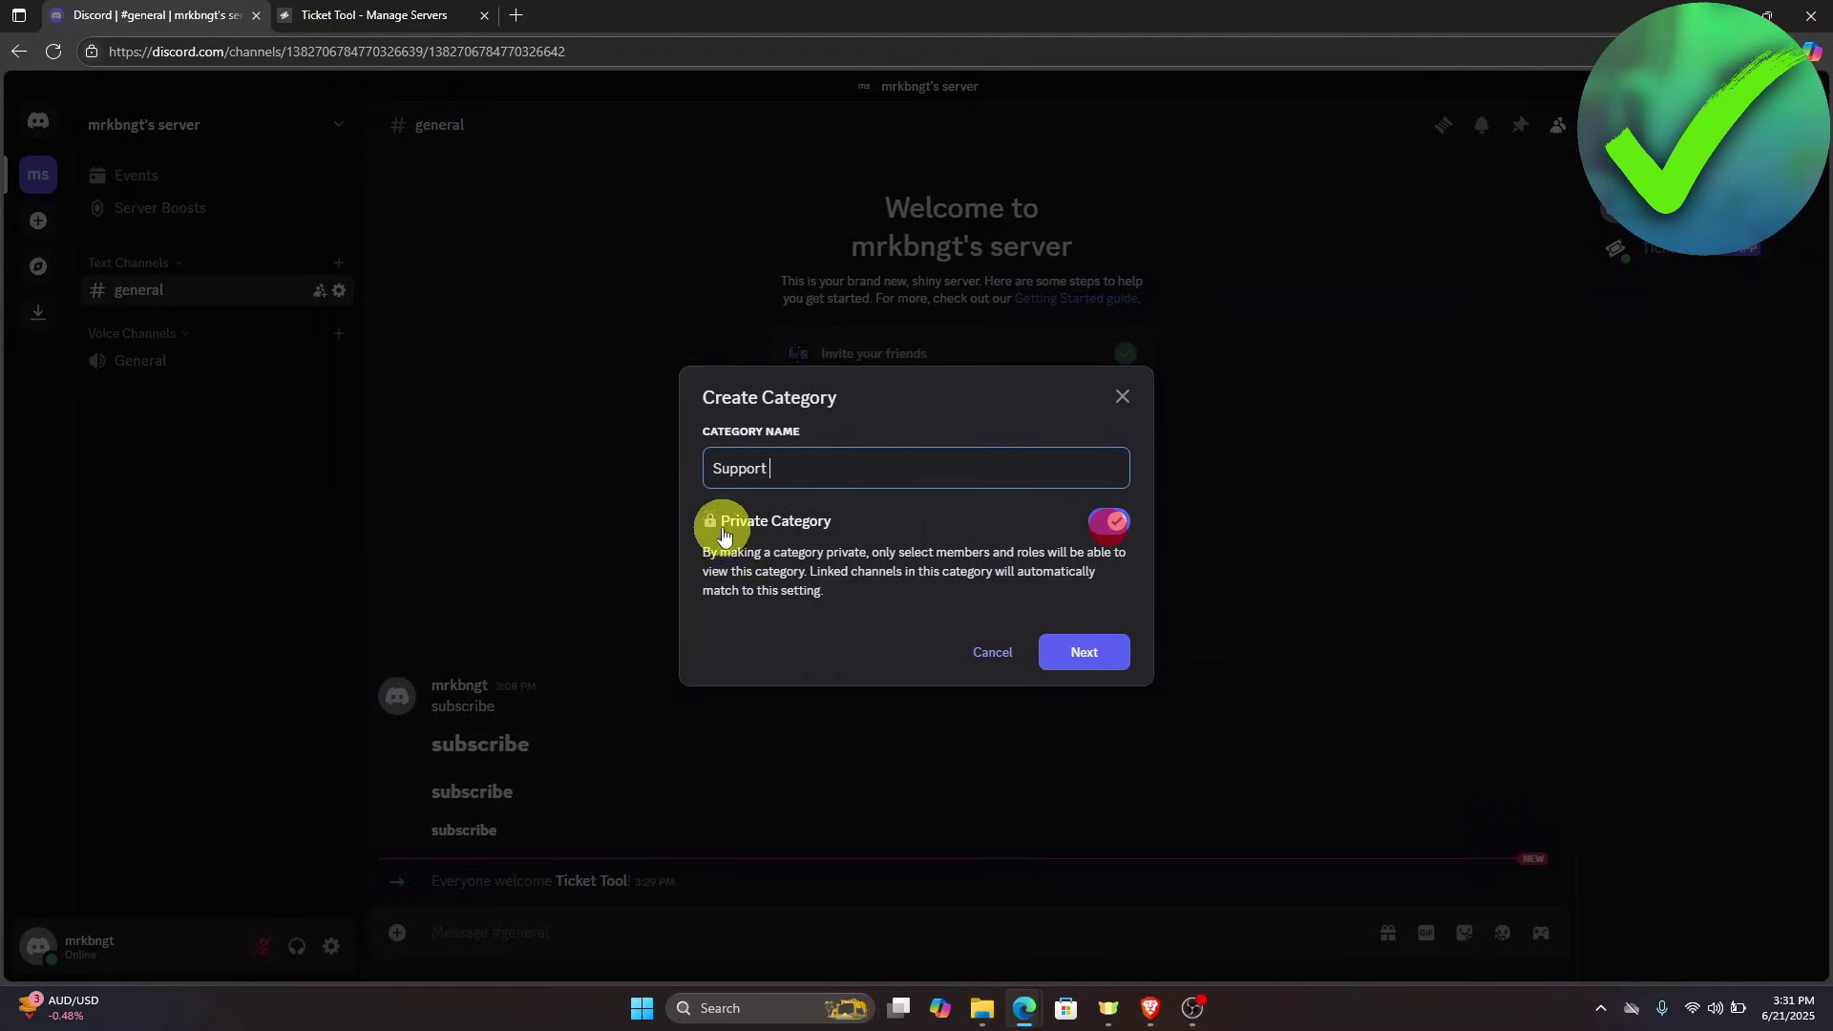
left_click(1084, 653)
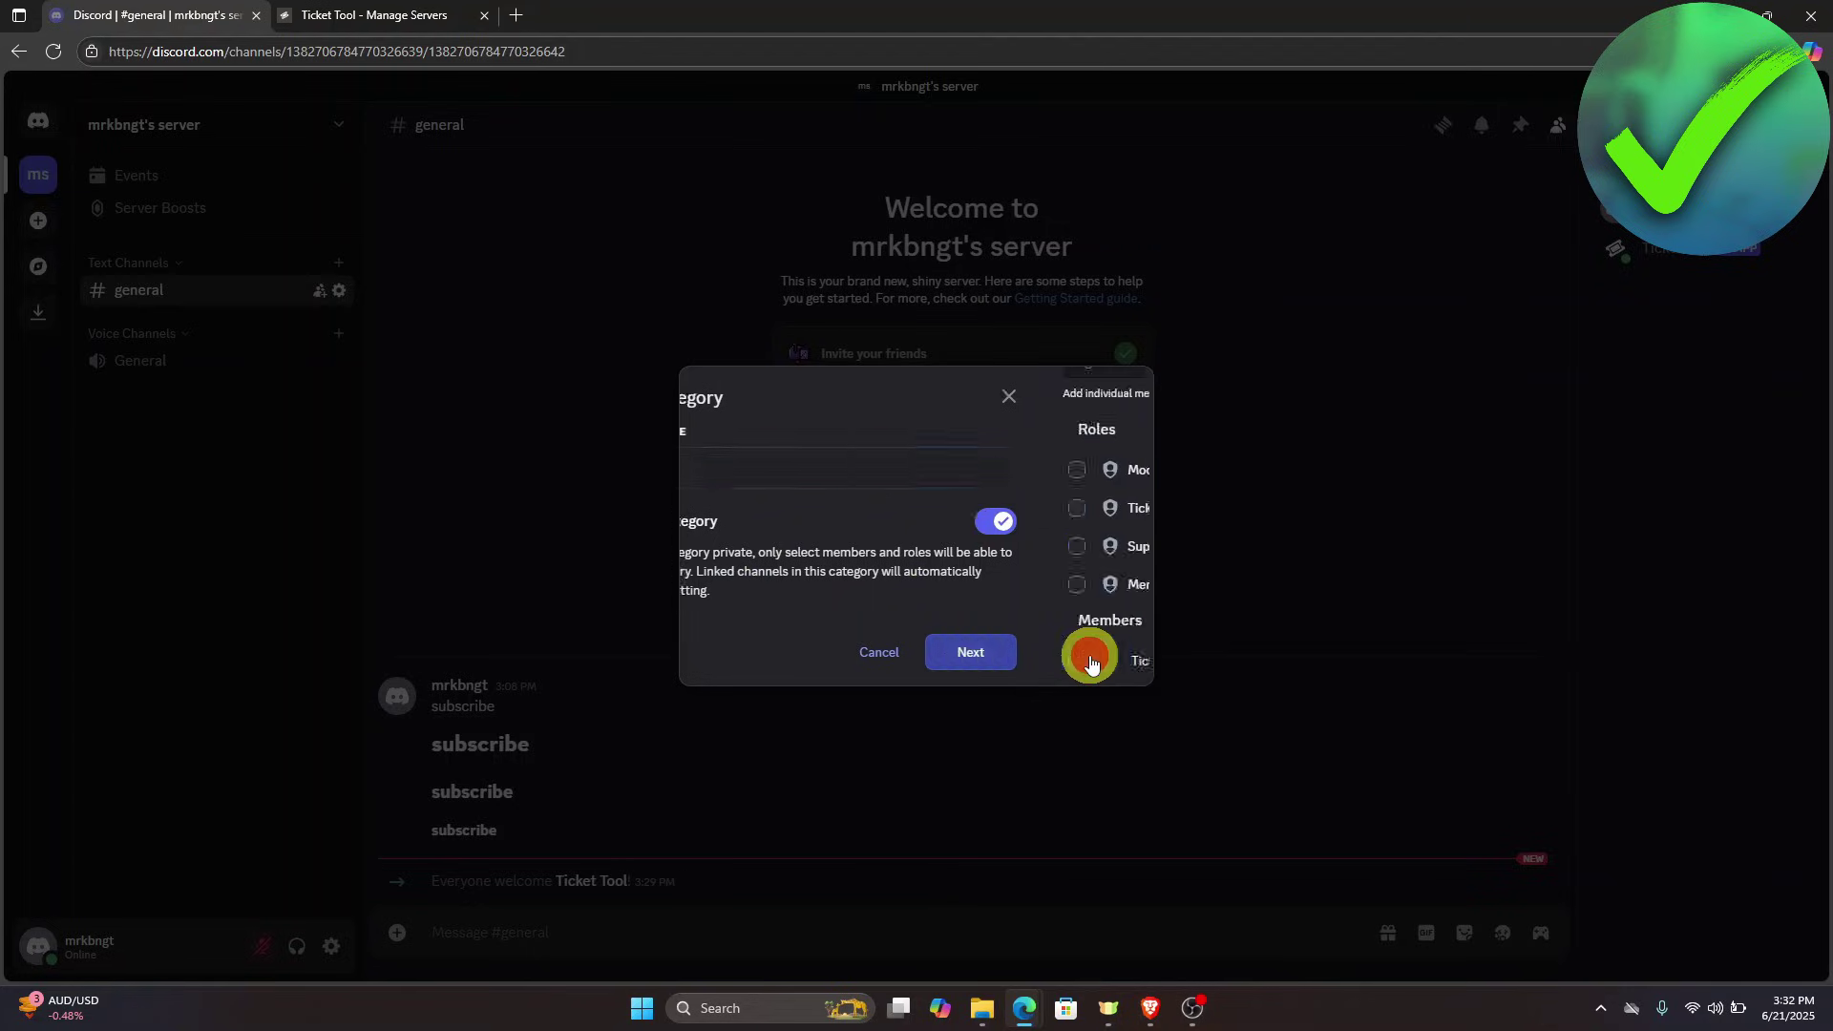
Grant Support Staff, Members, Ticket Tool, Moderator and the Ticket Tool app access, then create it.
left_click(719, 547)
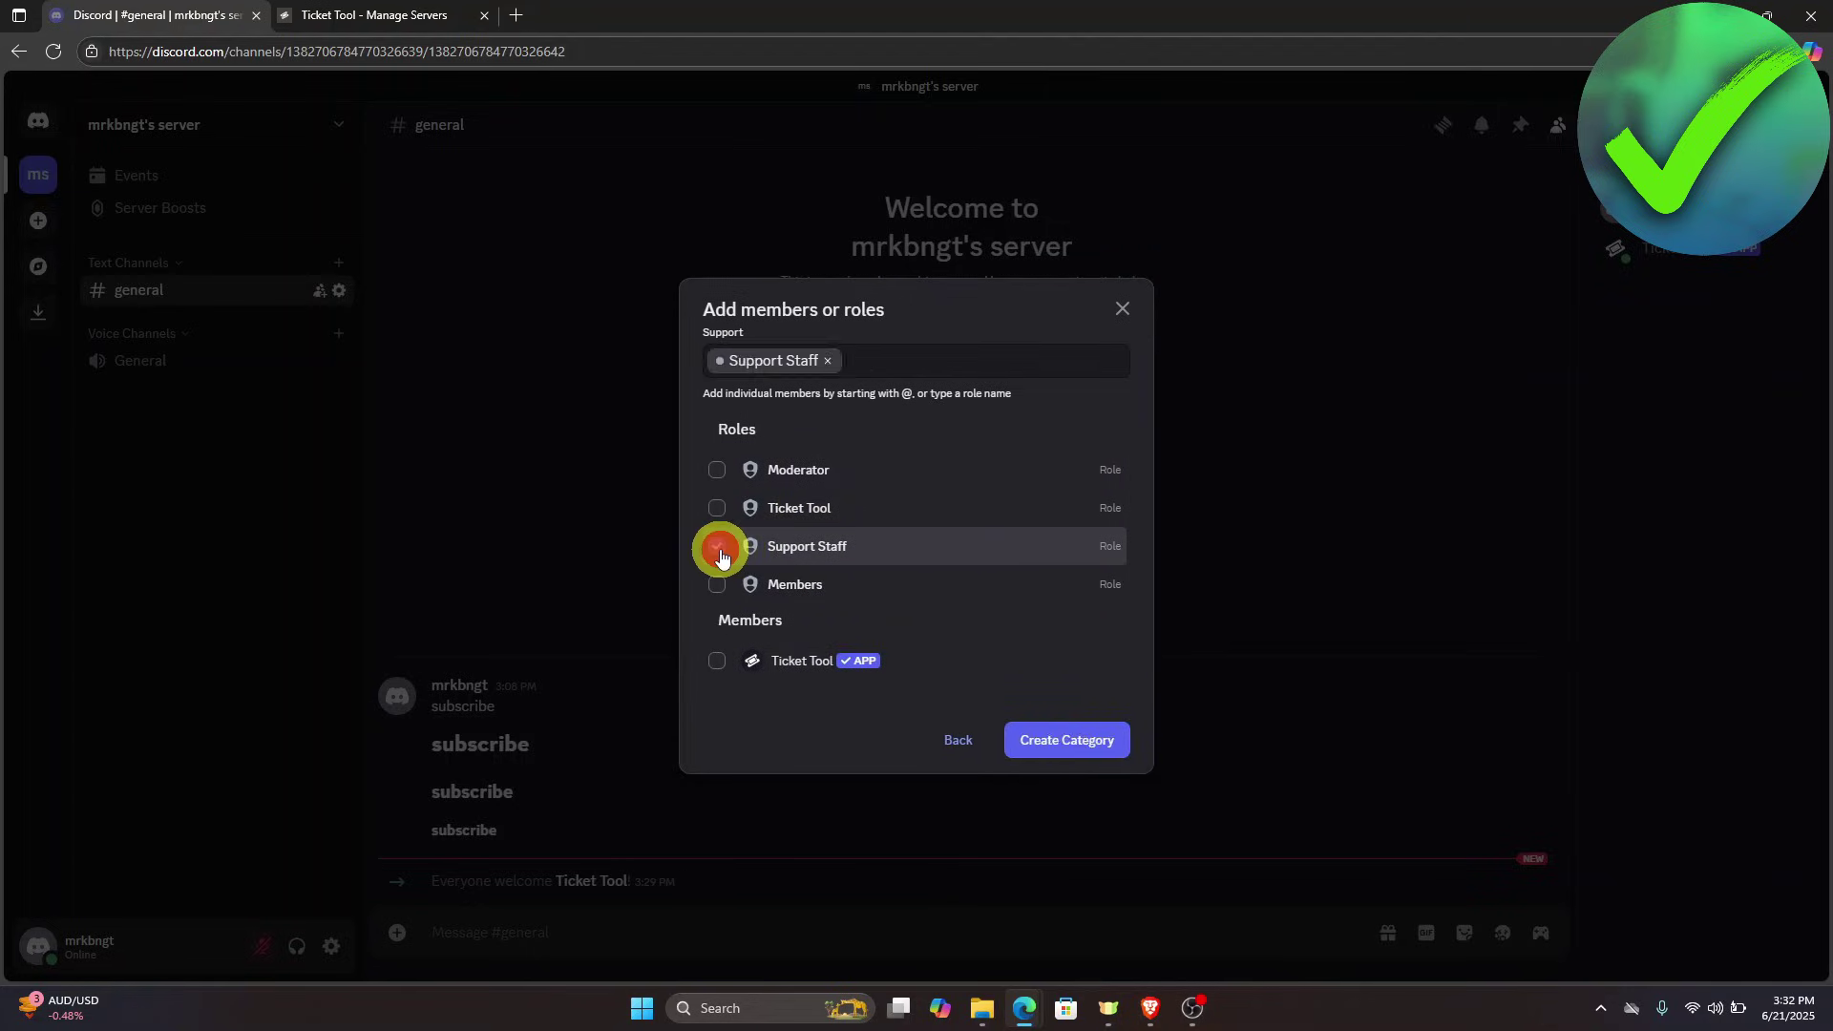
left_click(731, 555)
left_click(733, 557)
left_click(718, 584)
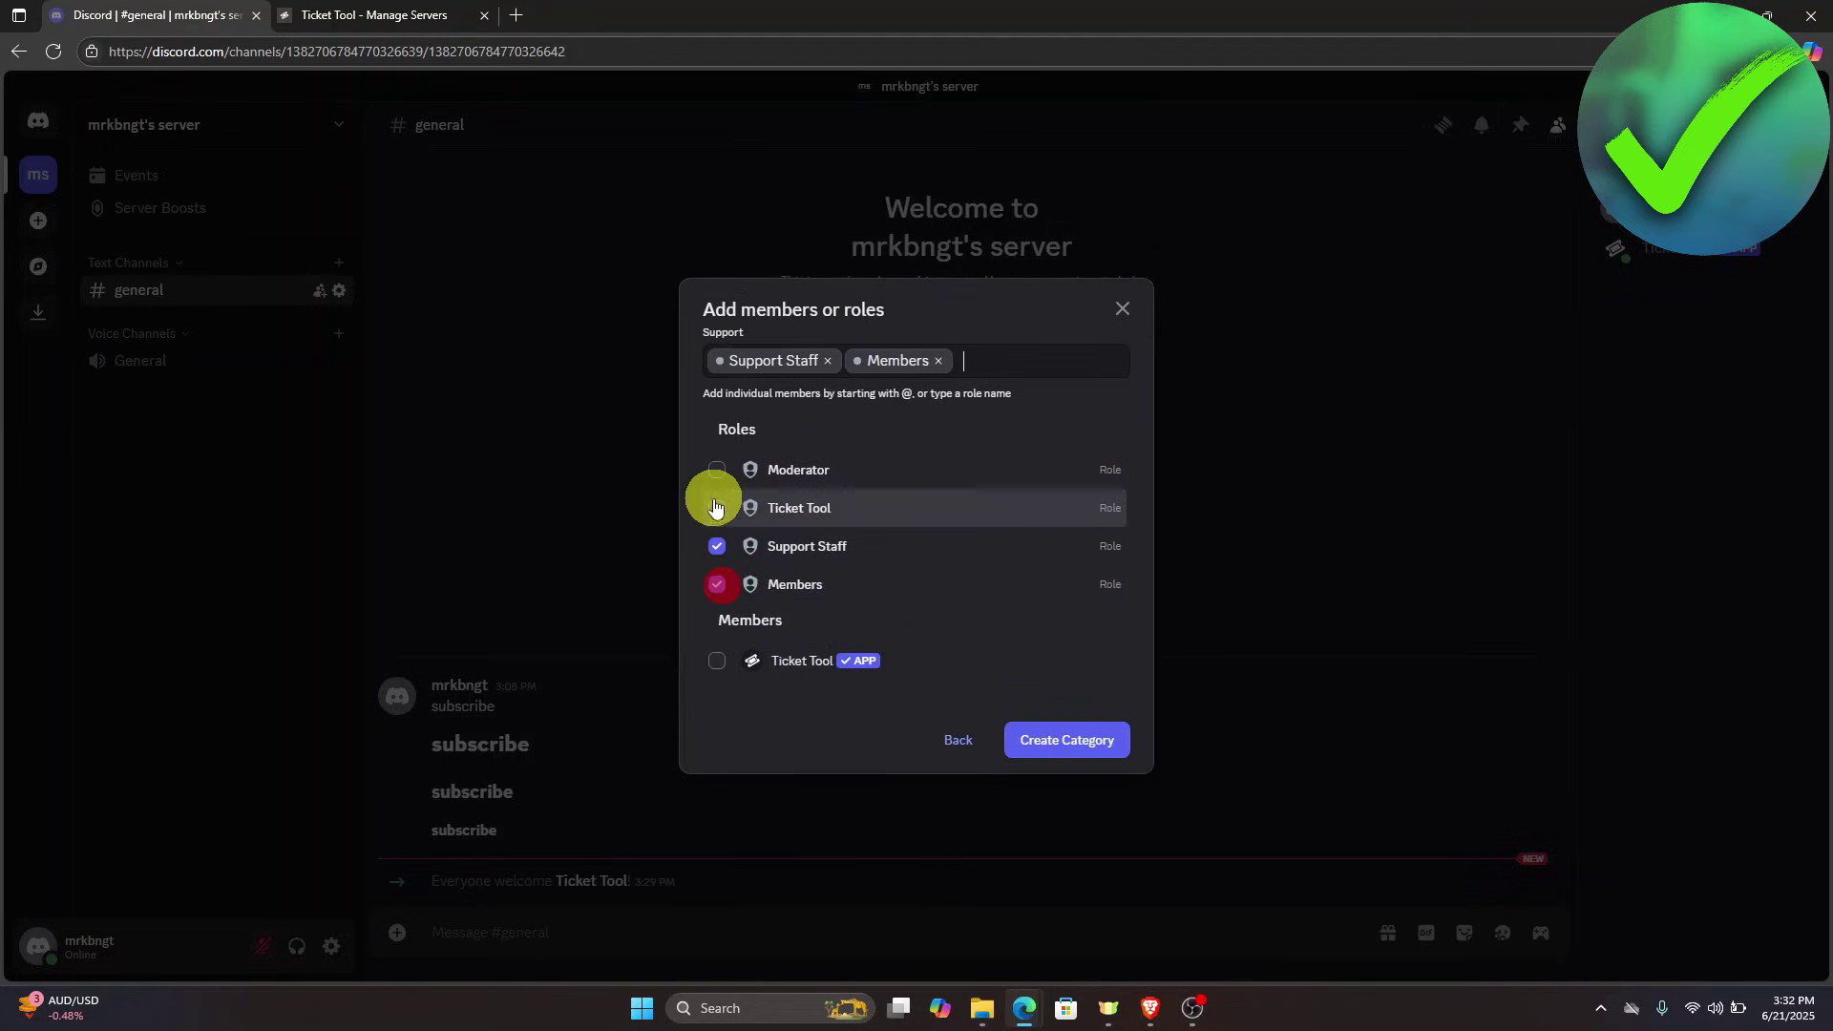
left_click(716, 507)
left_click(719, 469)
left_click(718, 690)
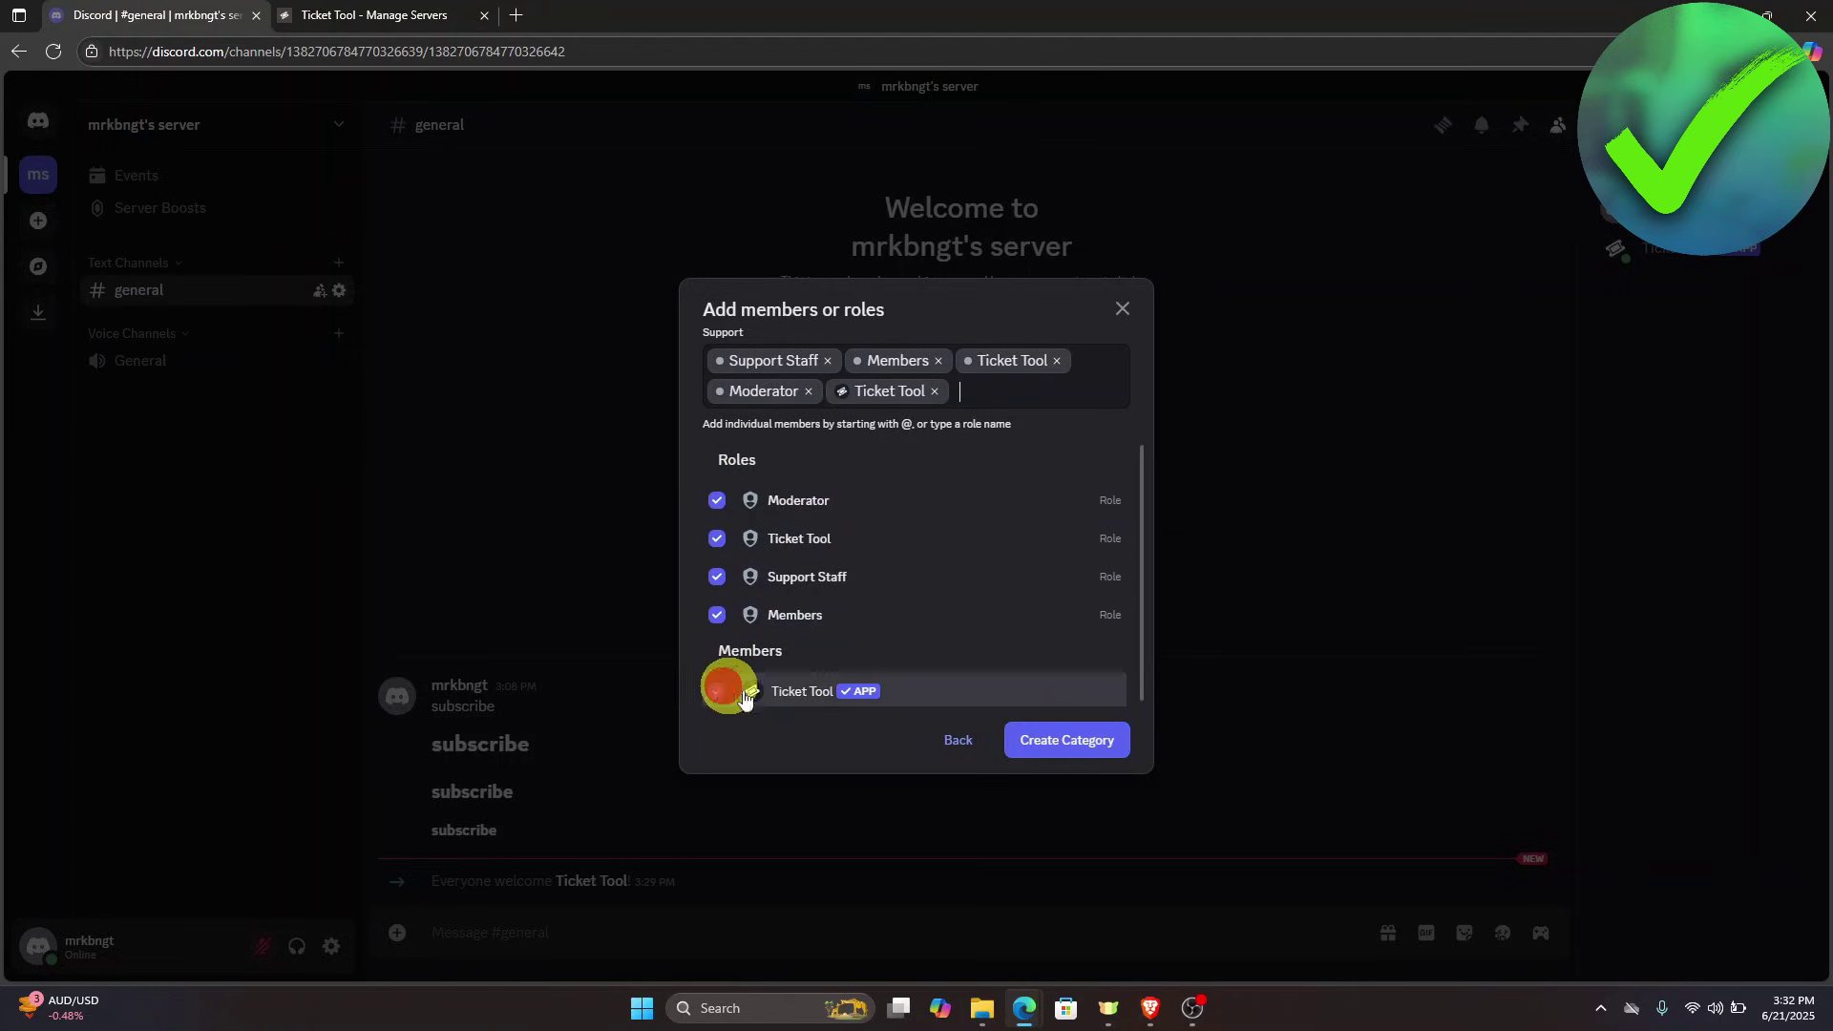
left_click(1070, 731)
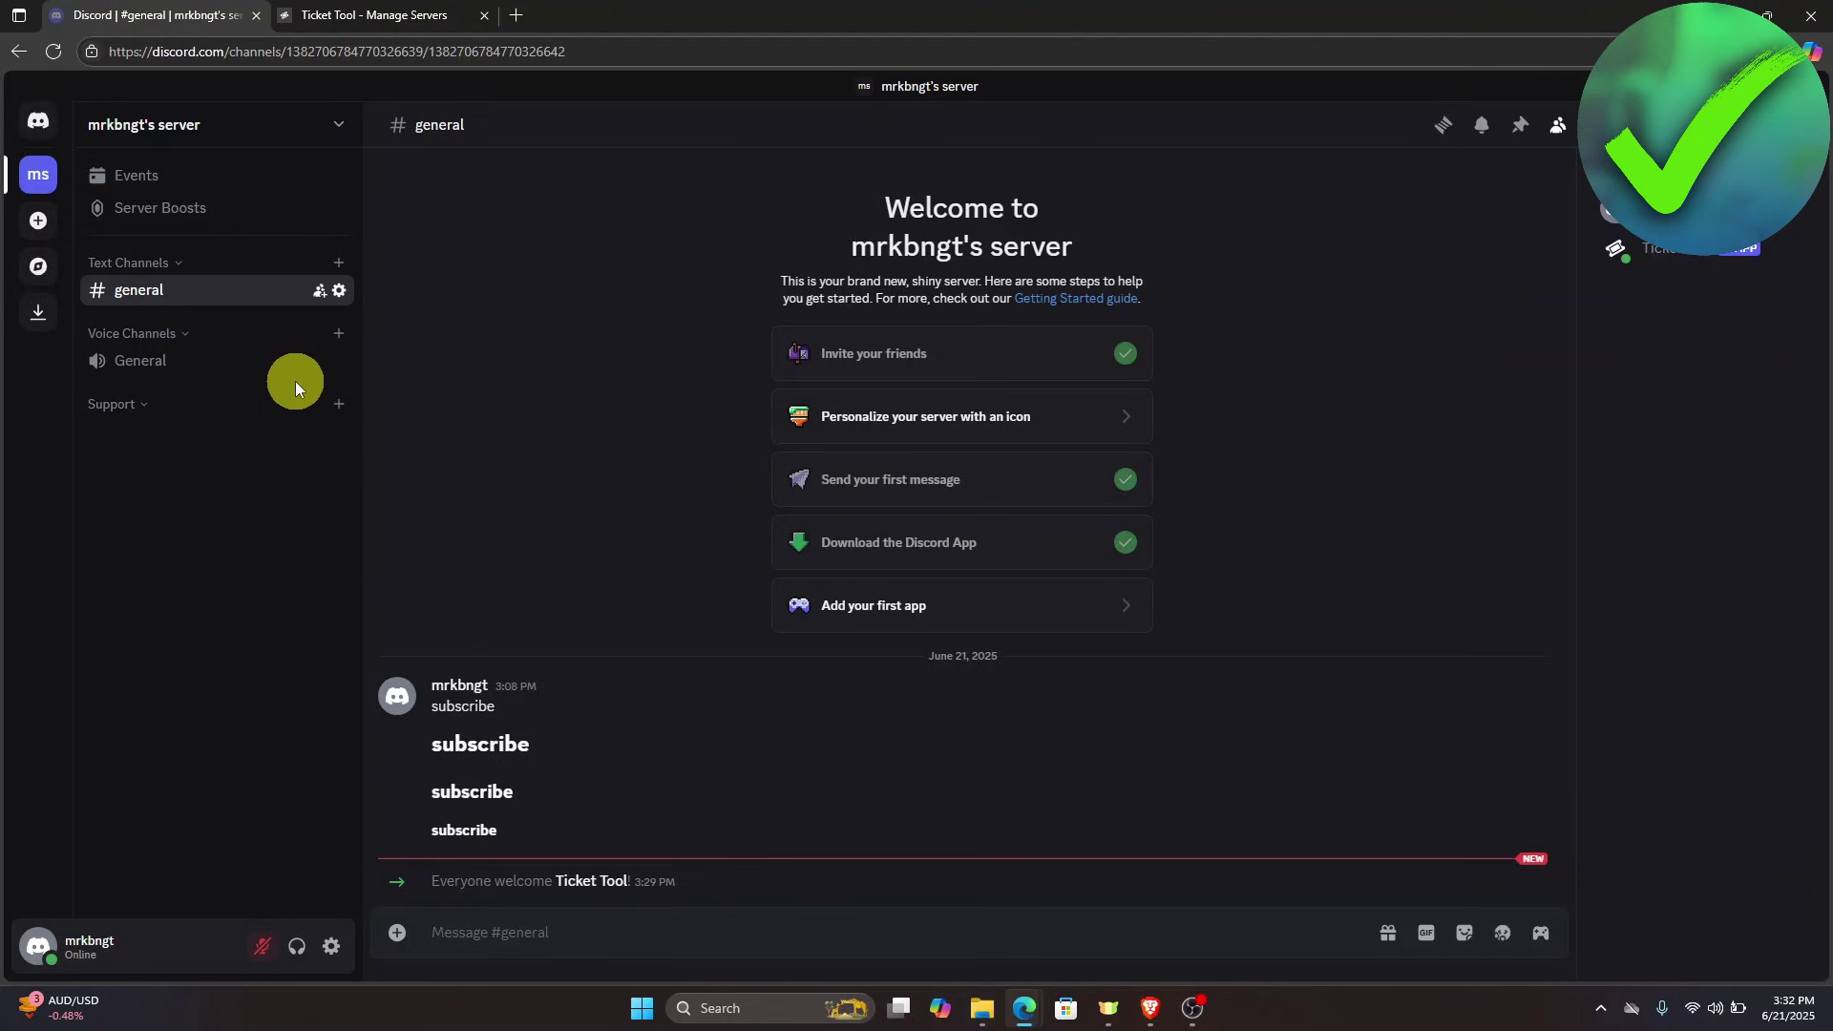
Create a text channel named 'support' inside the Support category.
left_click(341, 406)
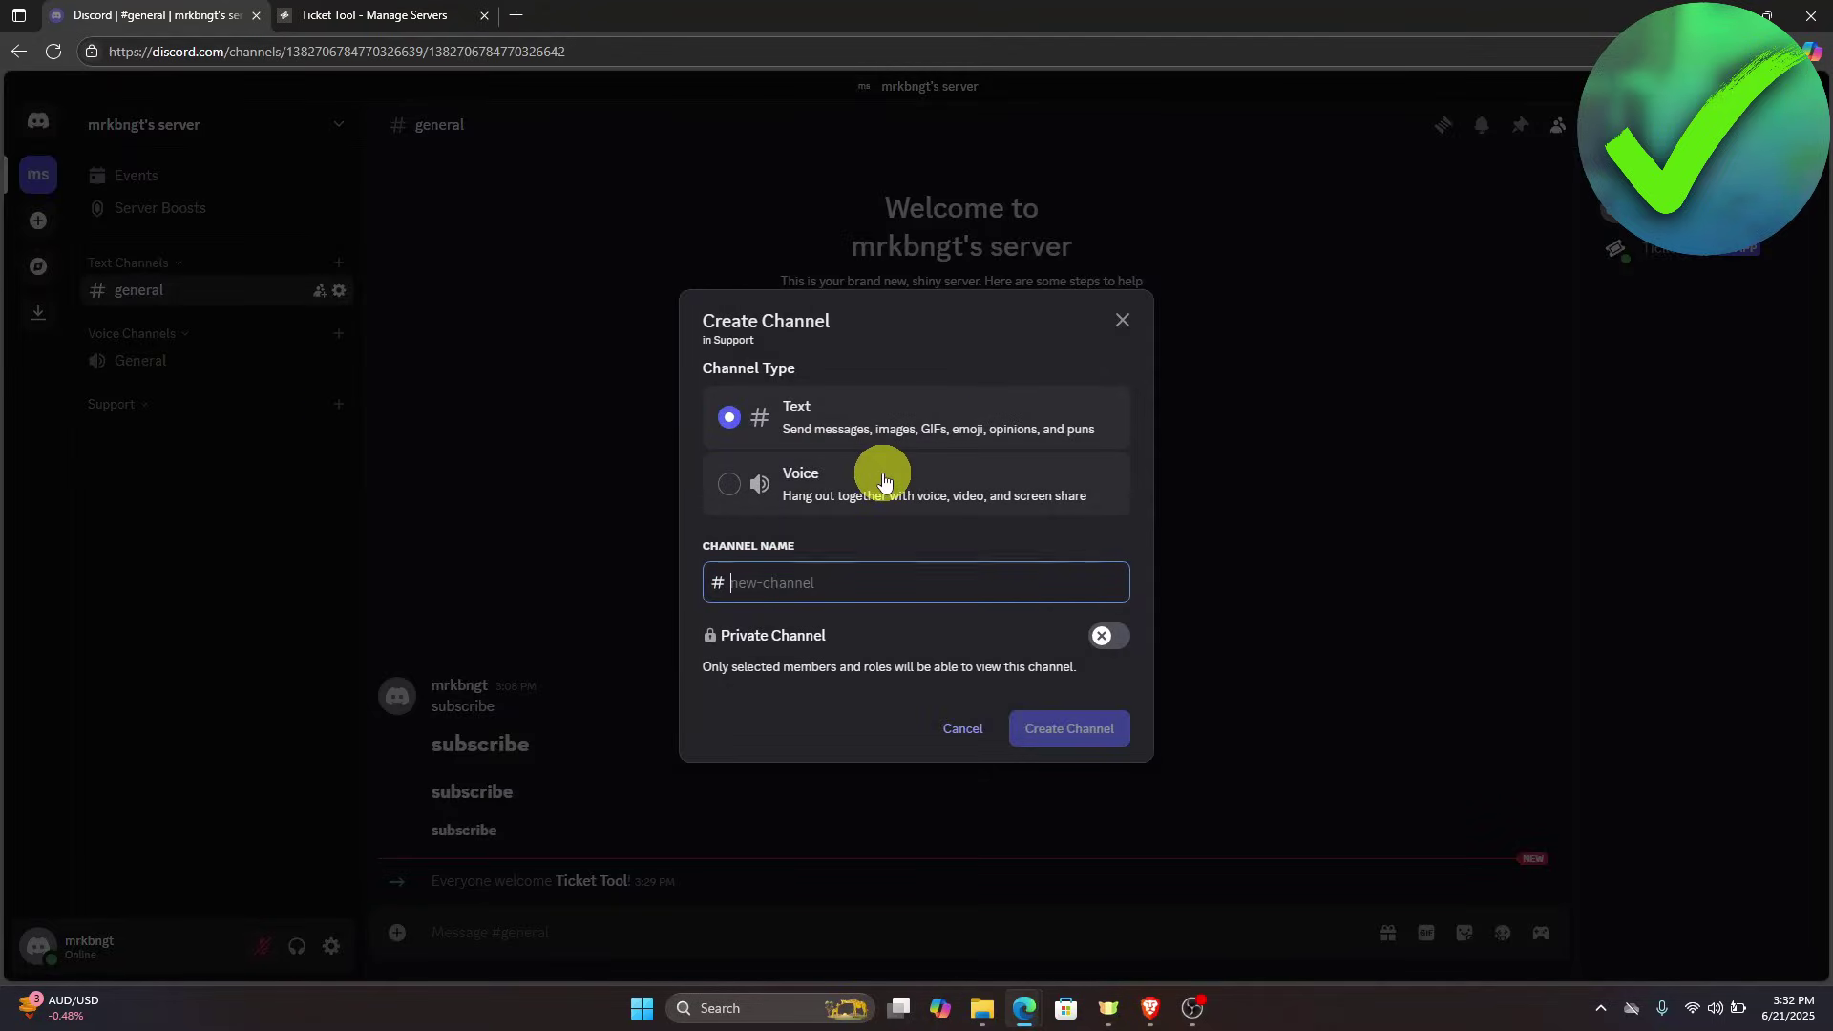
type("support")
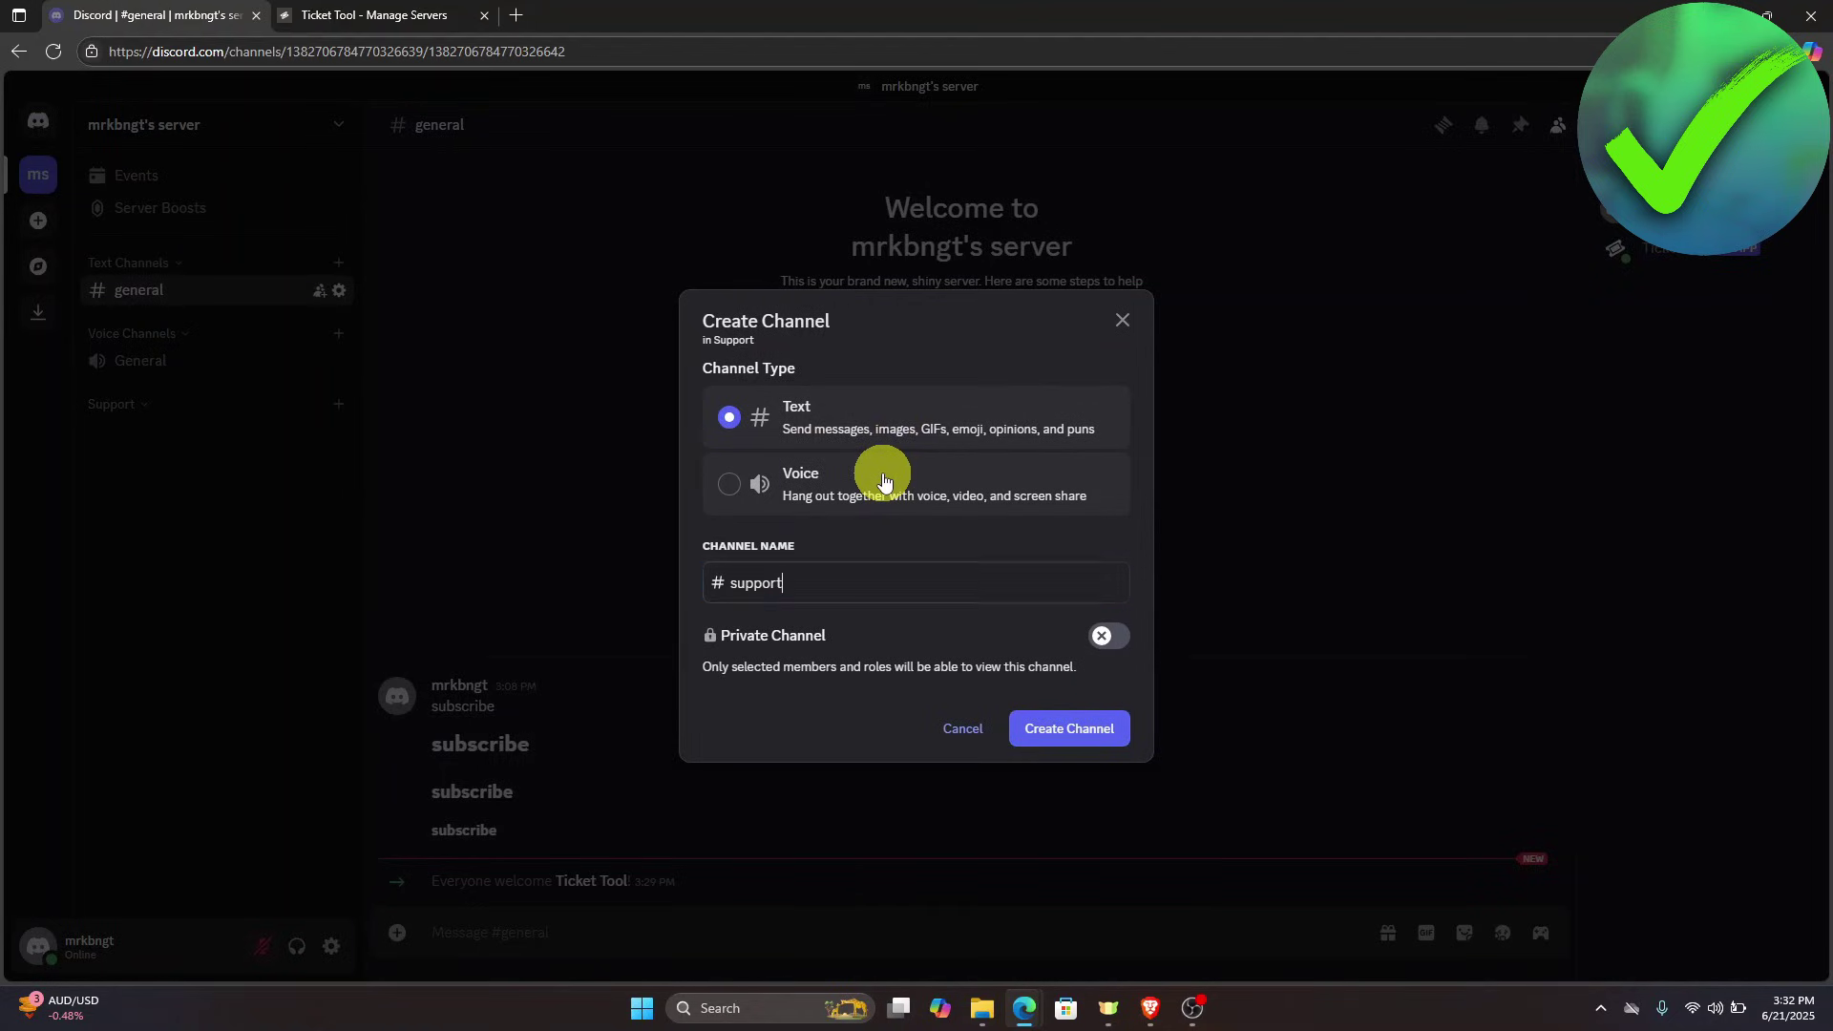
left_click(1047, 731)
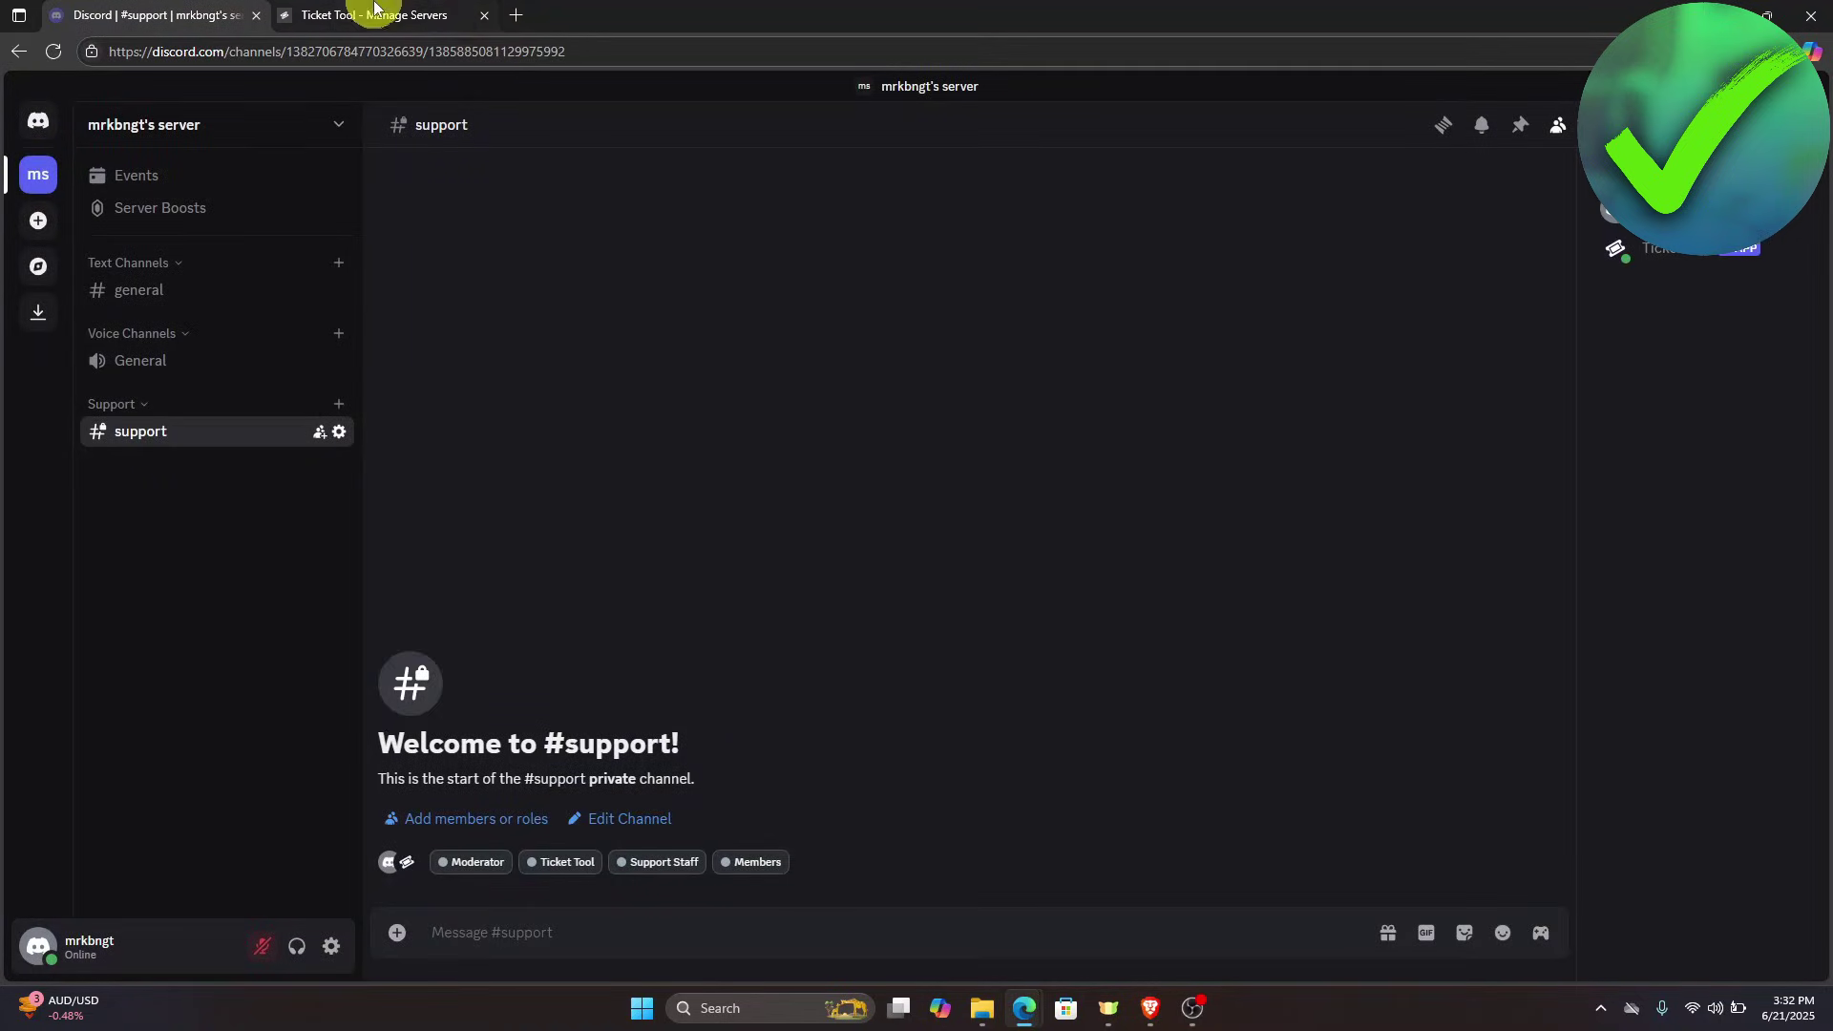
In the Ticket Tool dashboard, open the server's ticket config and create a panel named 'support'.
left_click(422, 12)
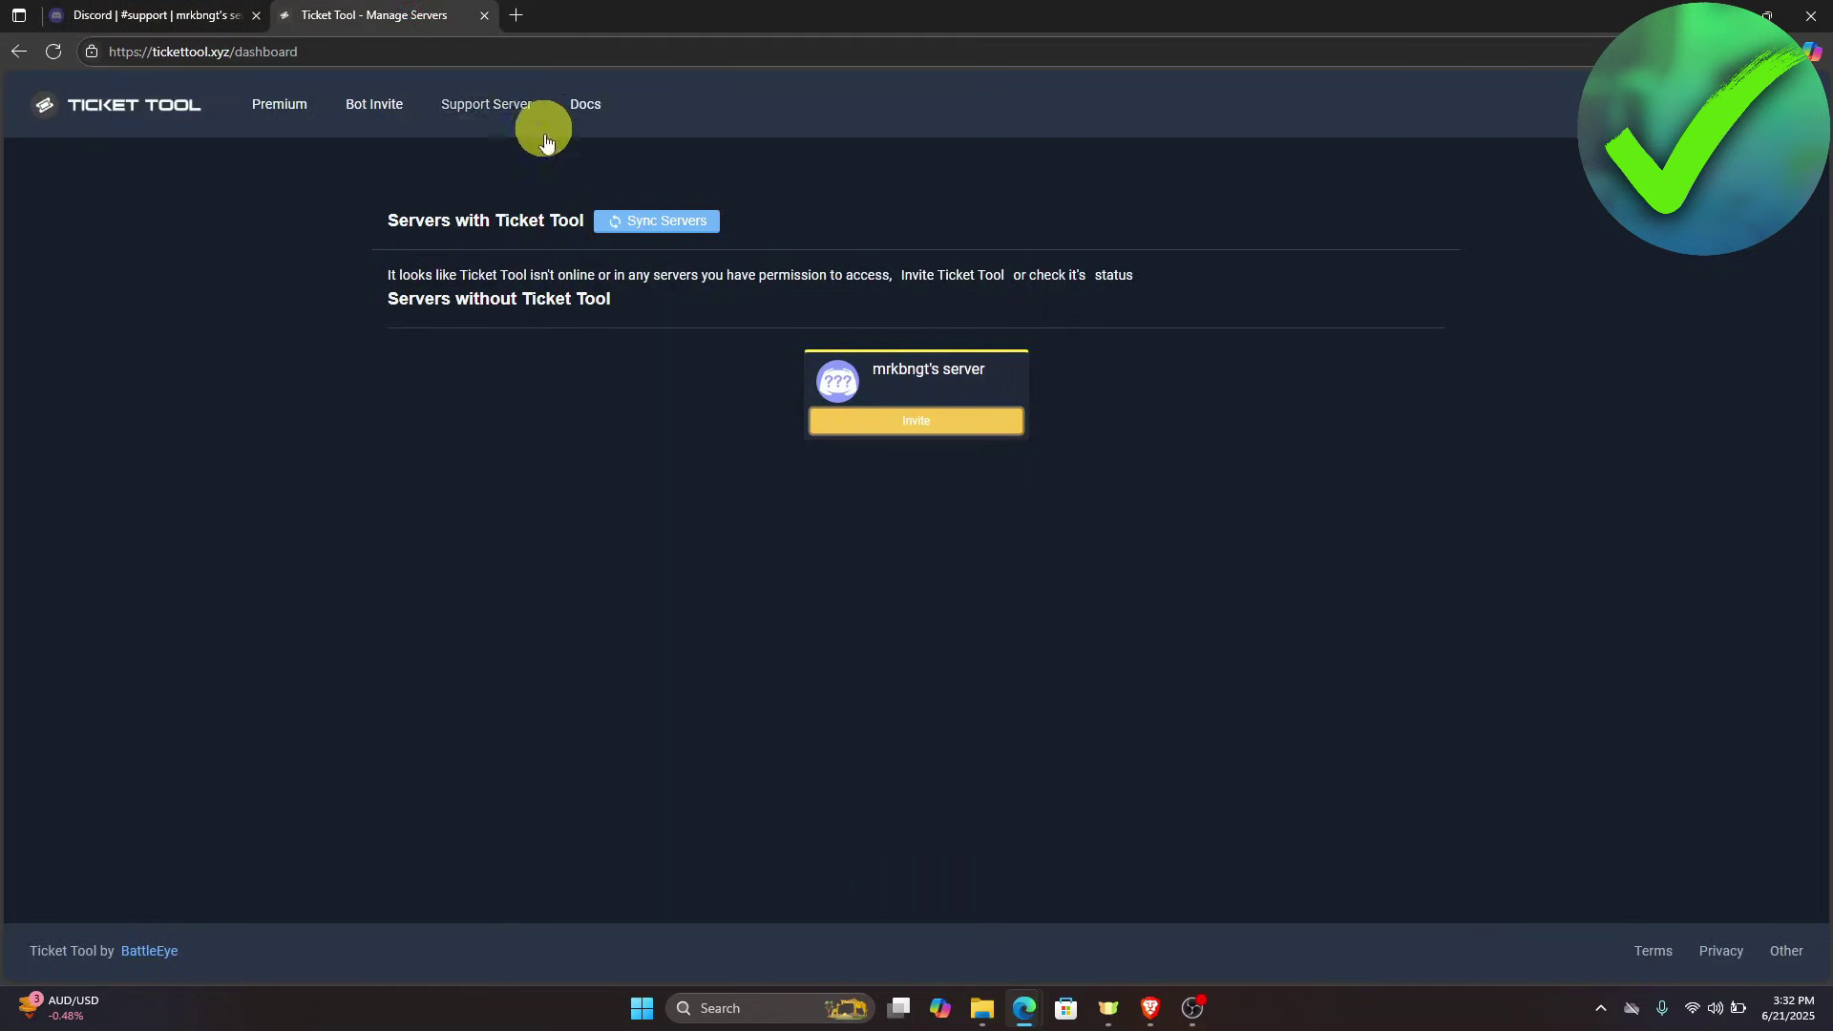
left_click(96, 105)
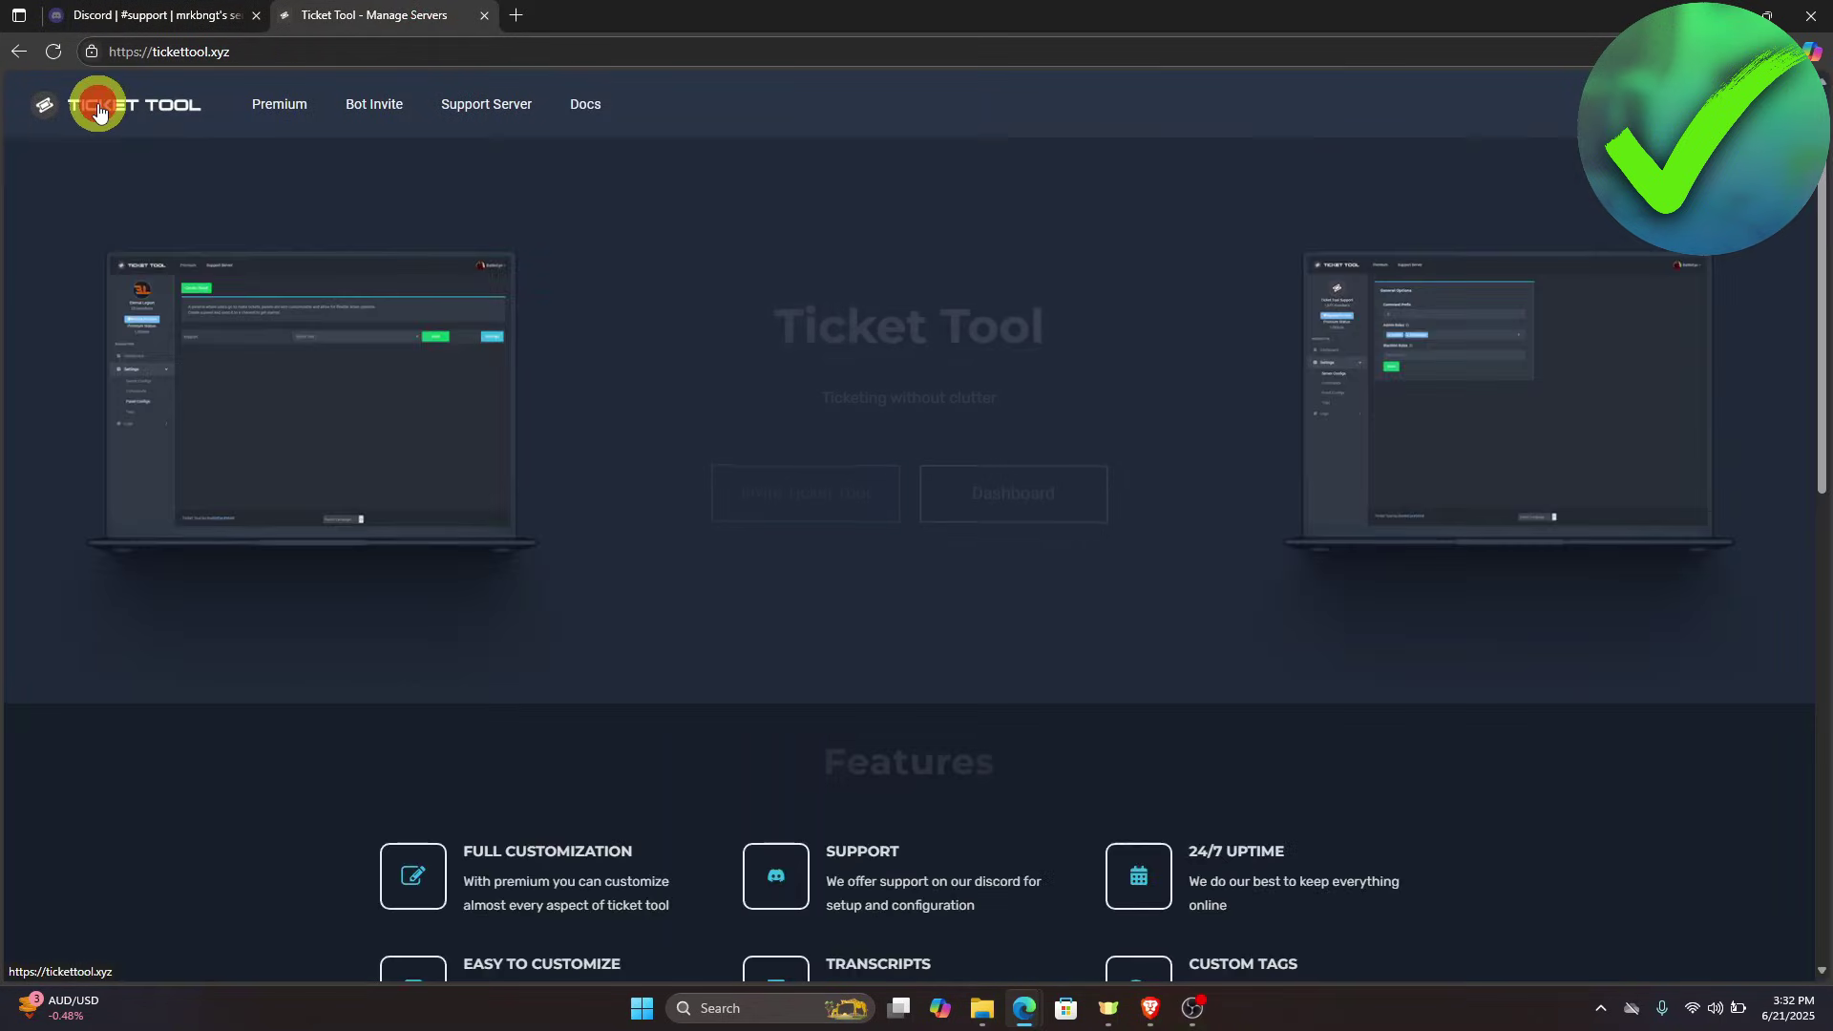
left_click(935, 483)
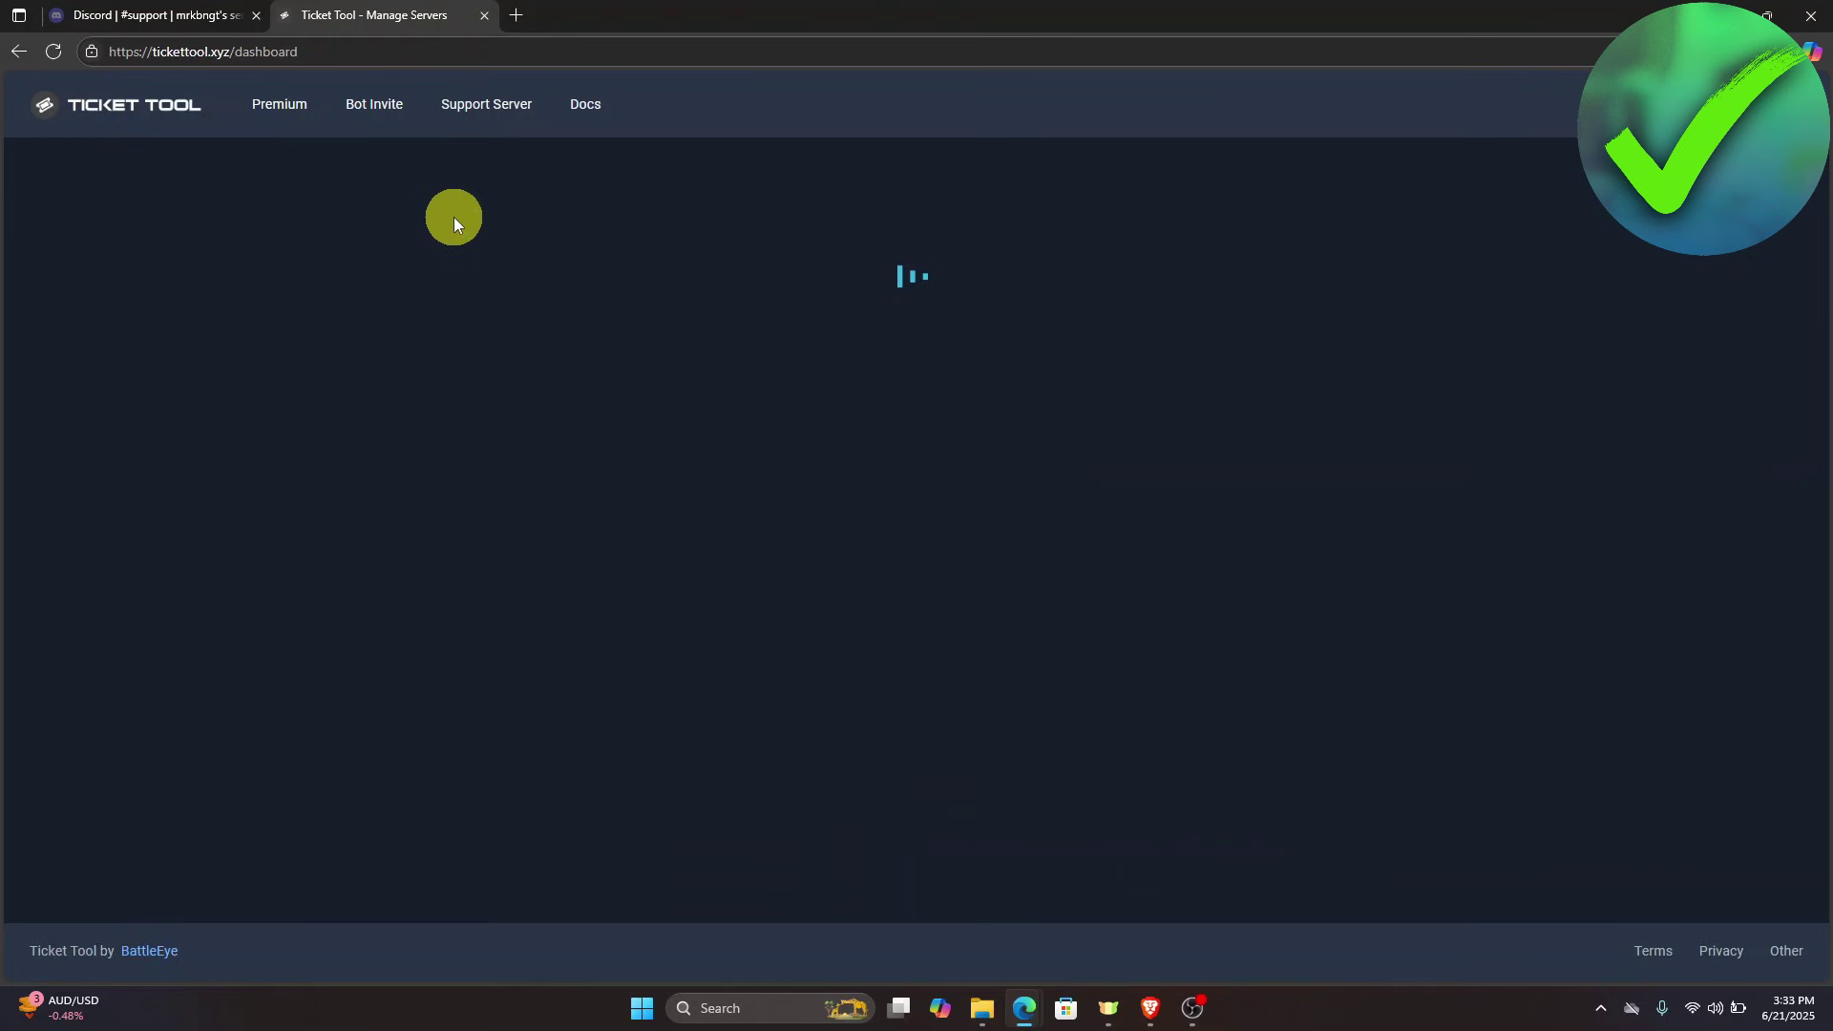
left_click(891, 341)
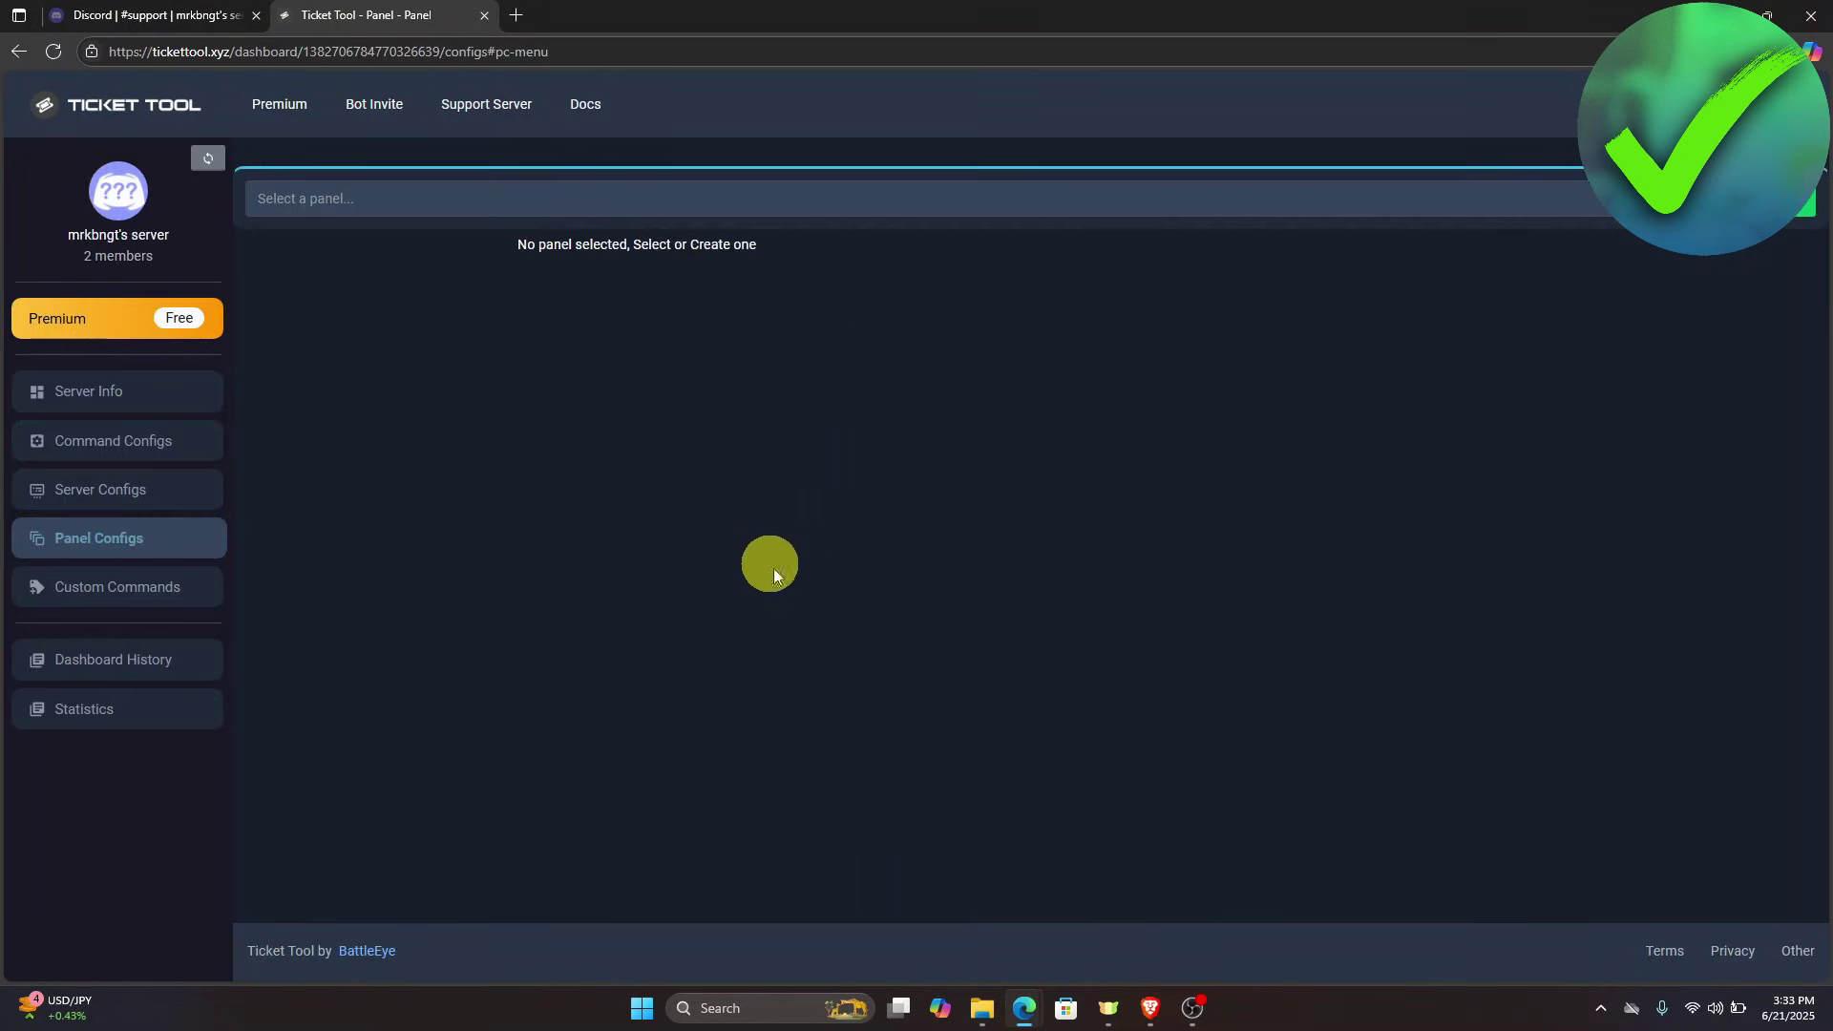
left_click(1795, 219)
left_click(907, 648)
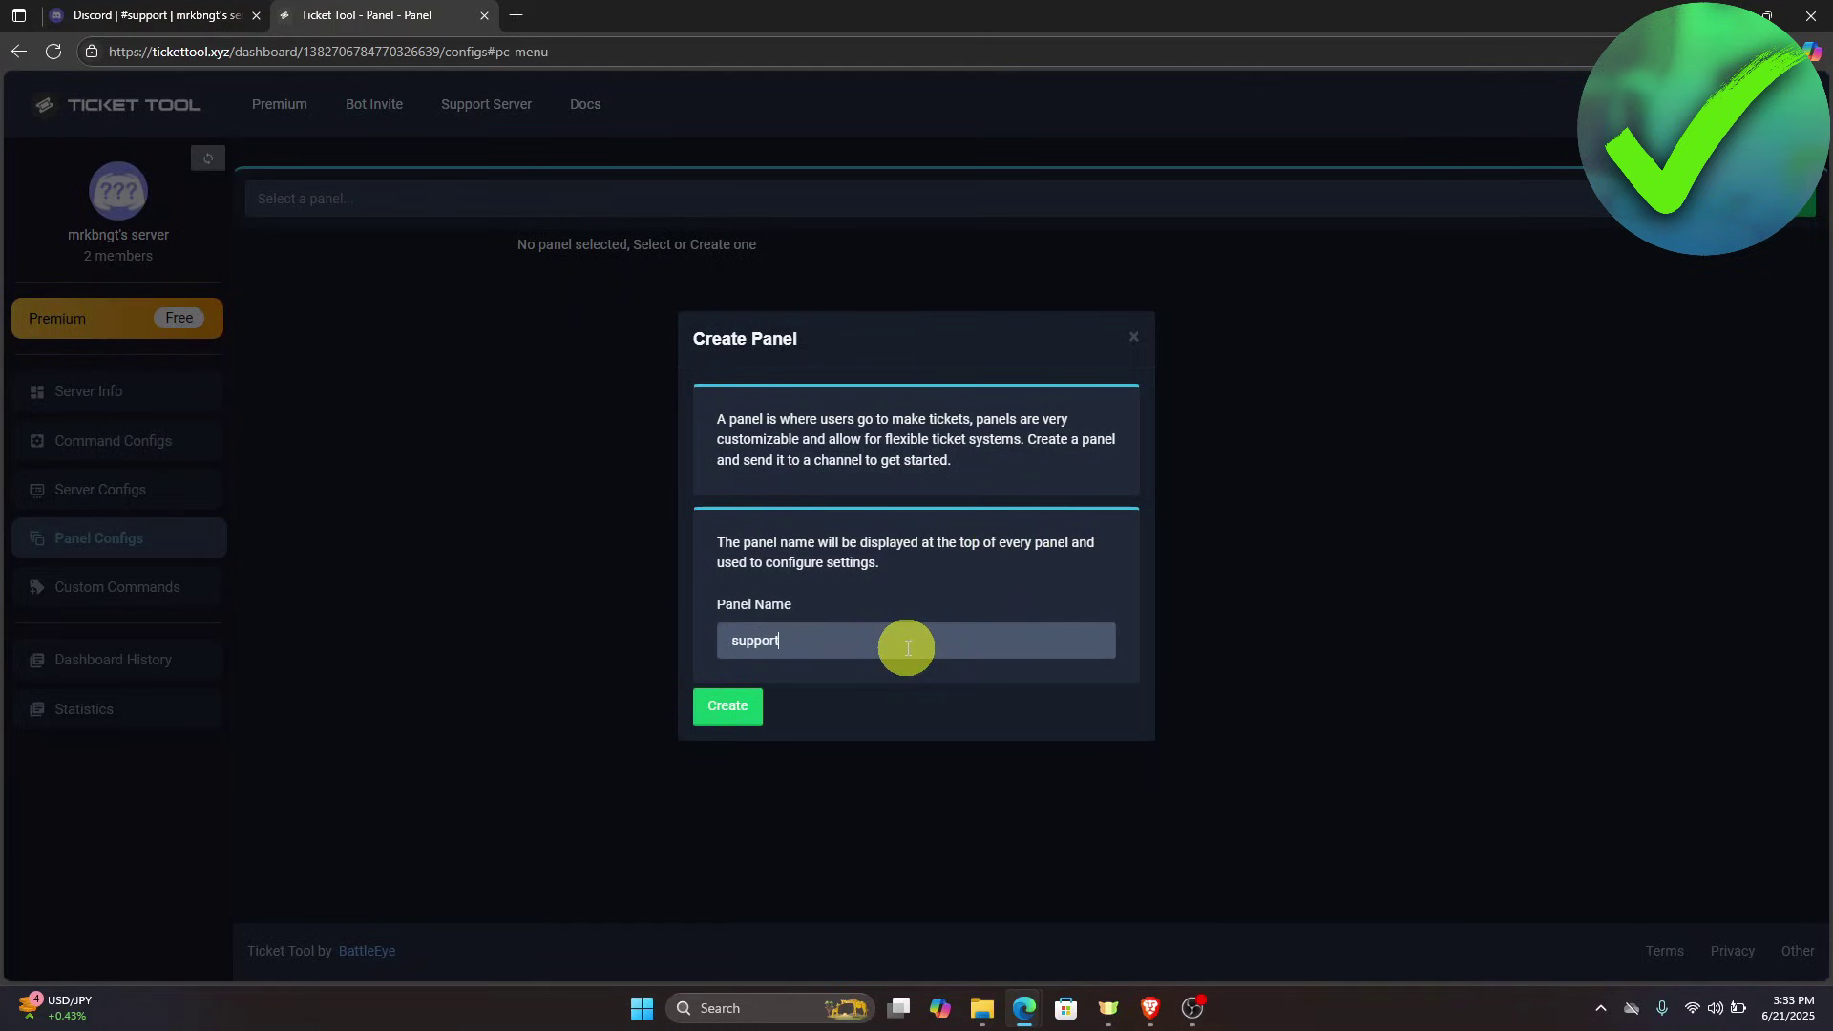
left_click(722, 711)
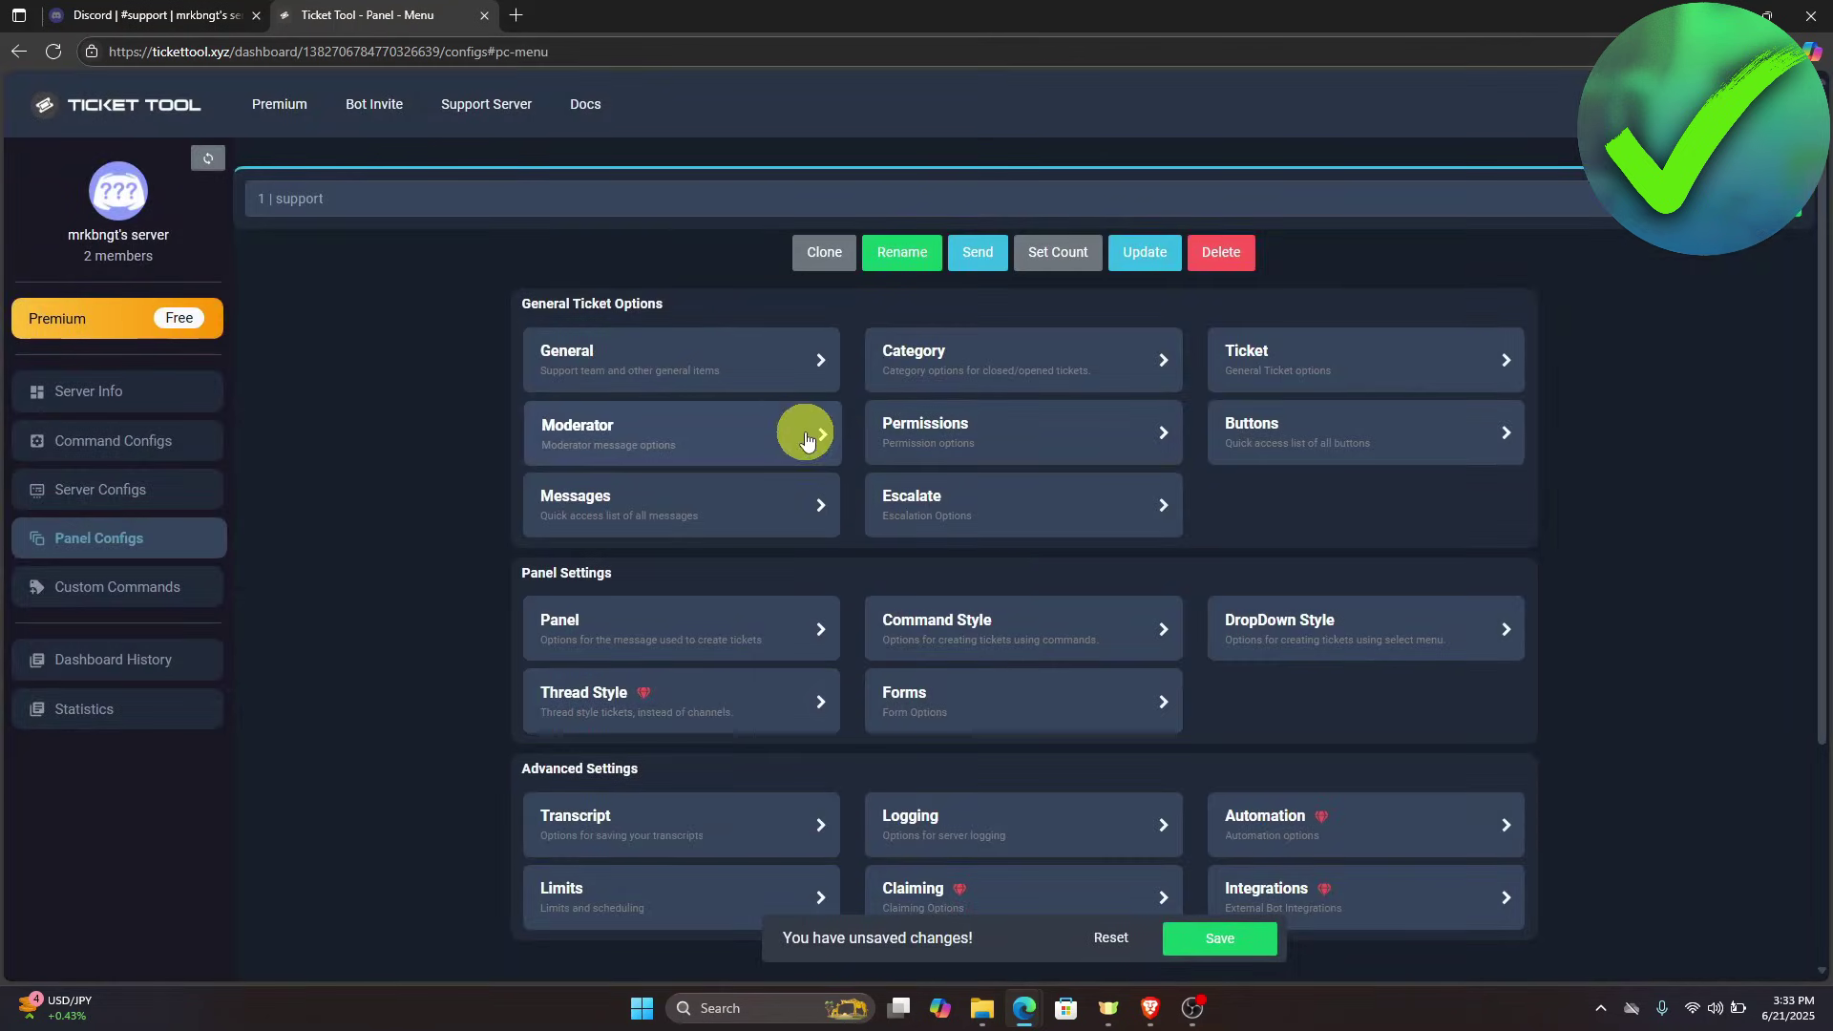
Set Support Staff as the panel's support team role, adding no extra roles, and save.
left_click(746, 345)
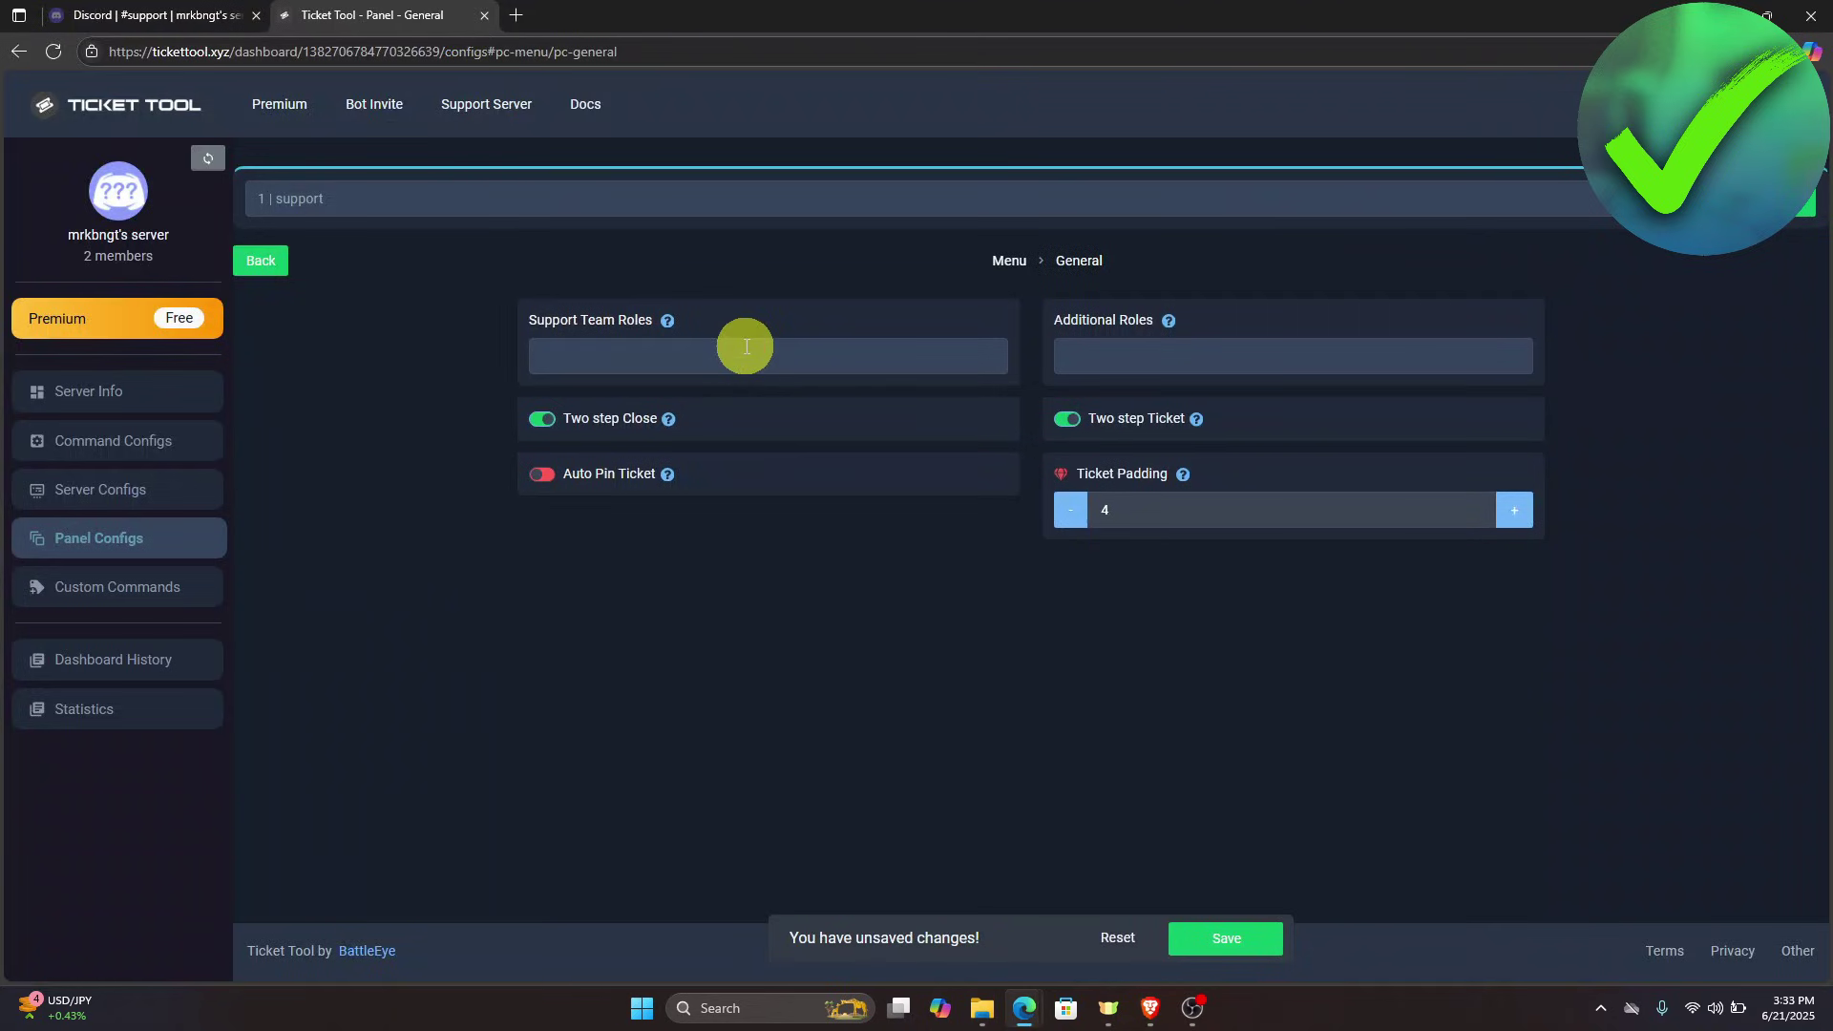
left_click(666, 358)
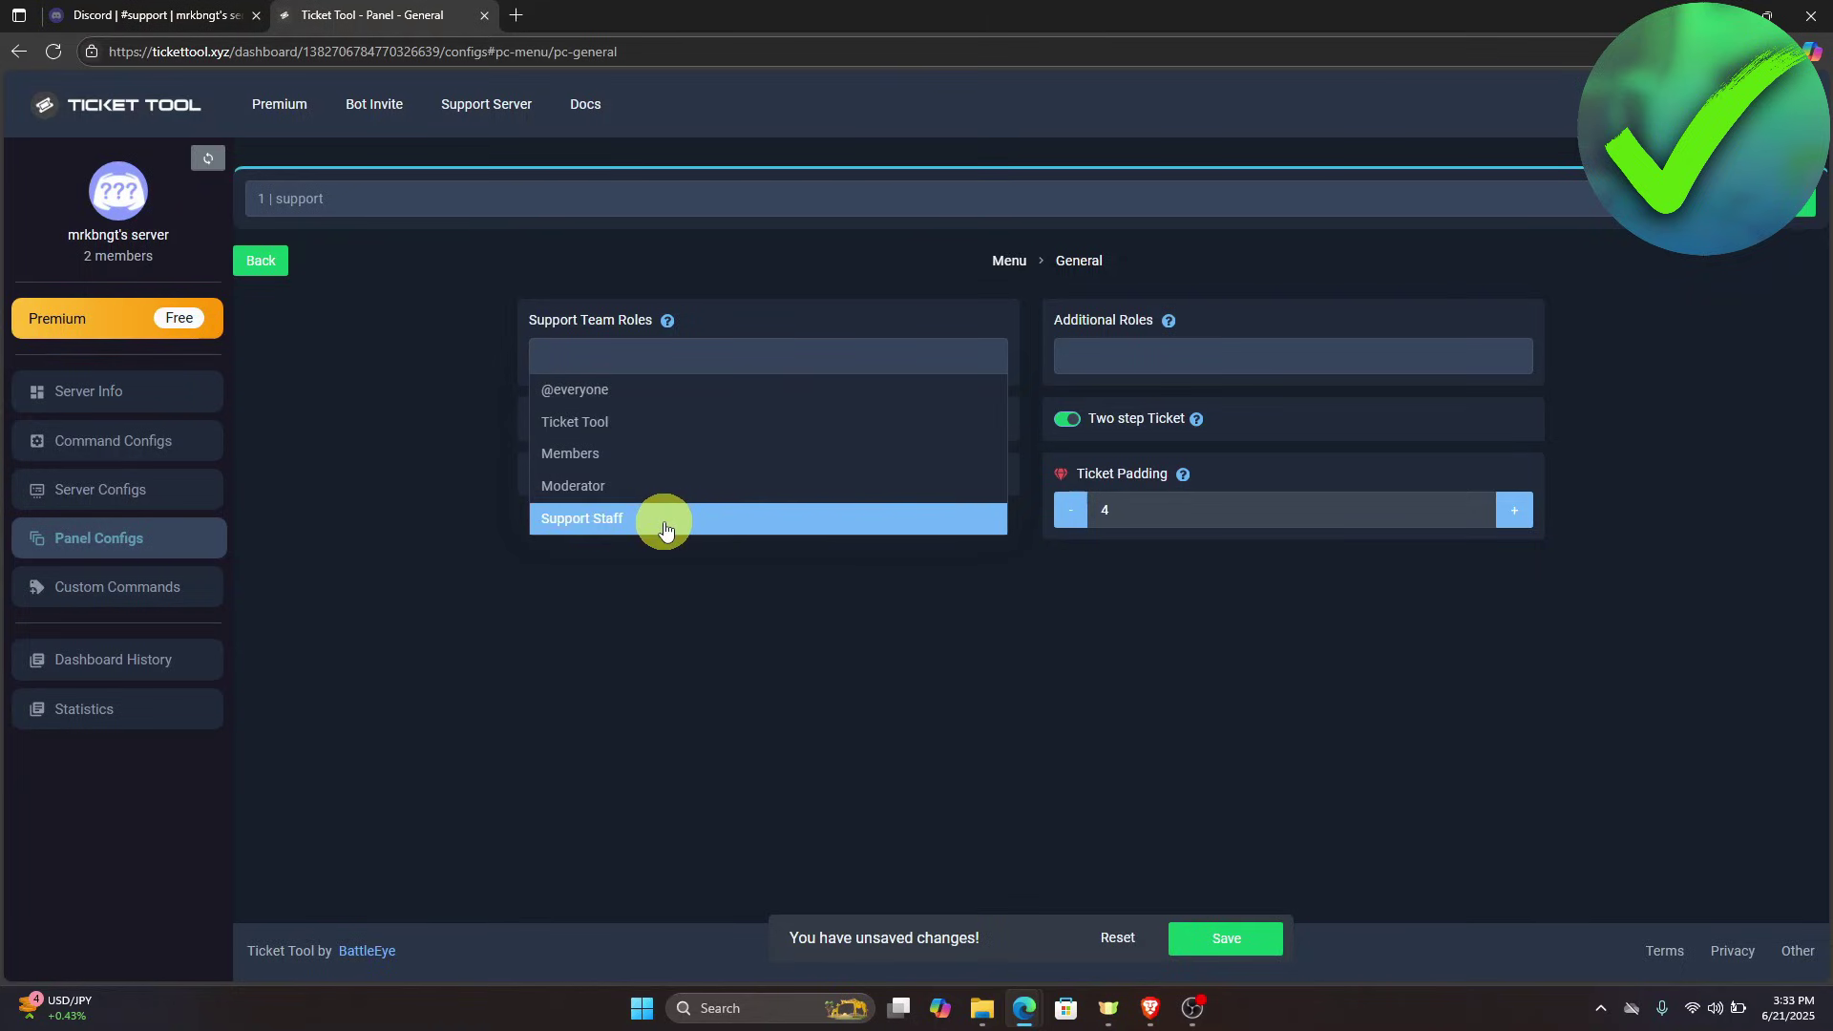
left_click(661, 520)
left_click(1141, 351)
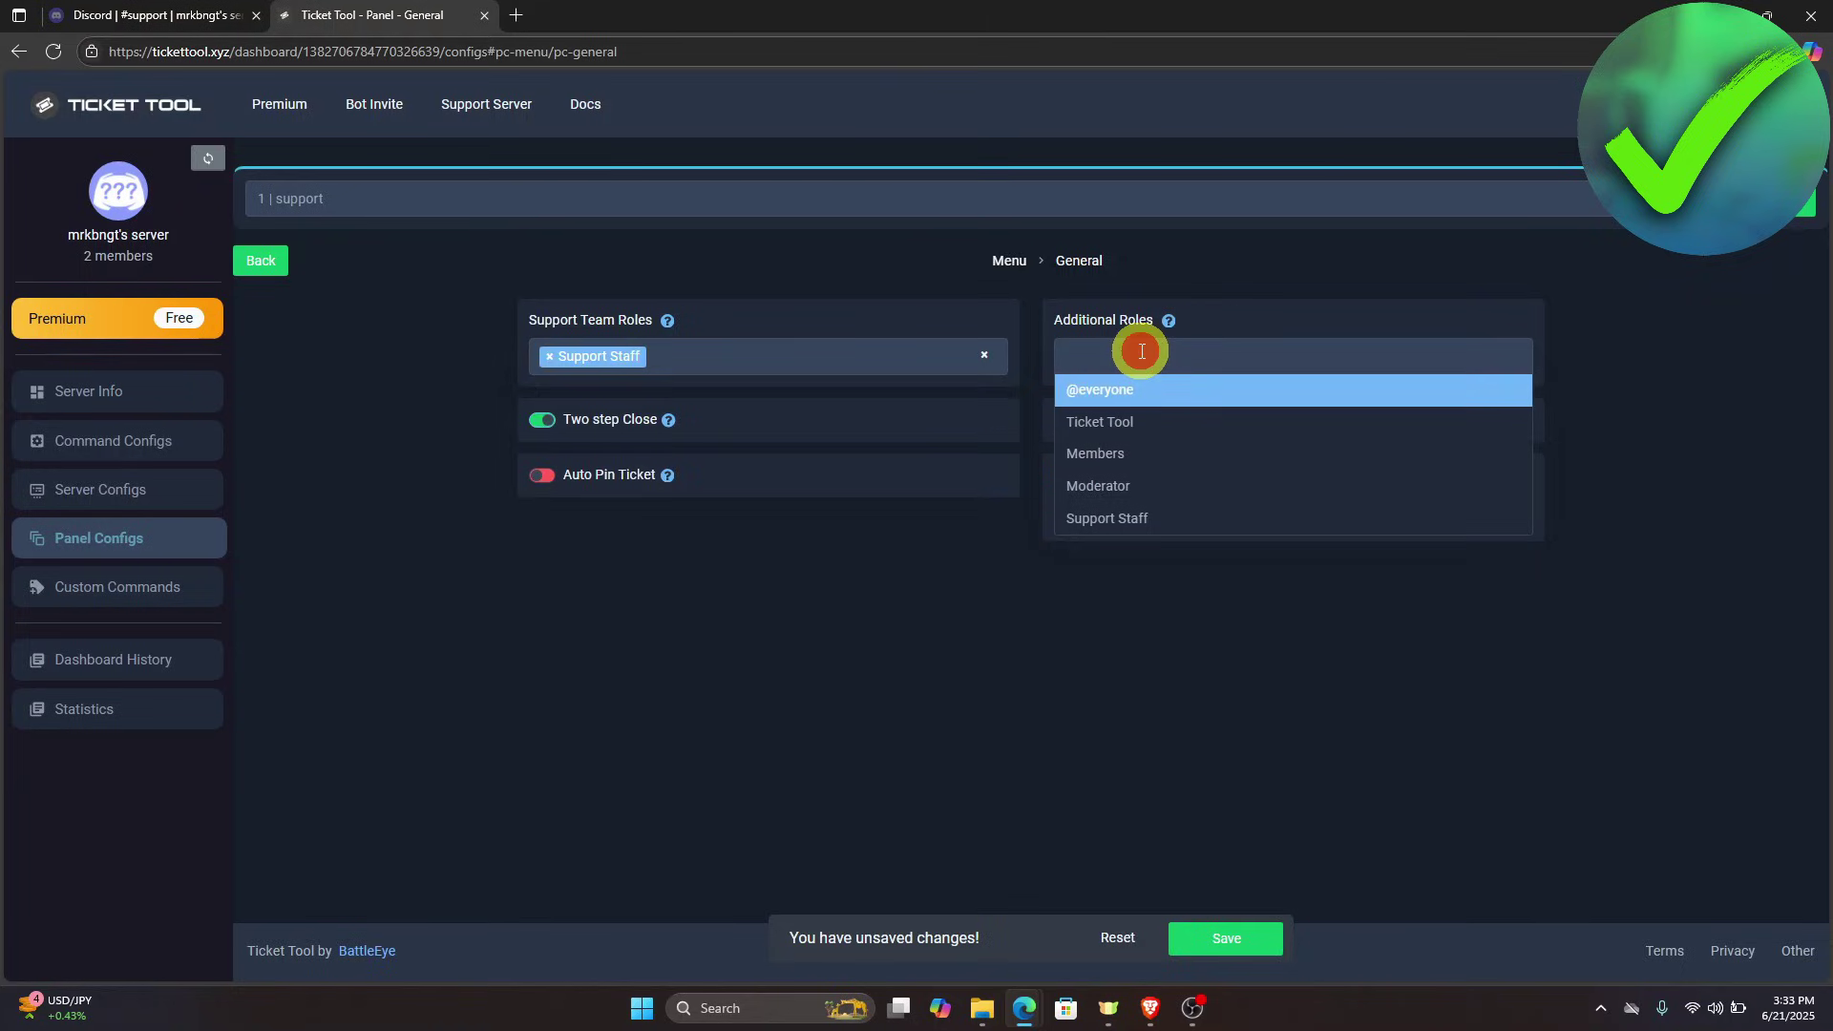
left_click(819, 610)
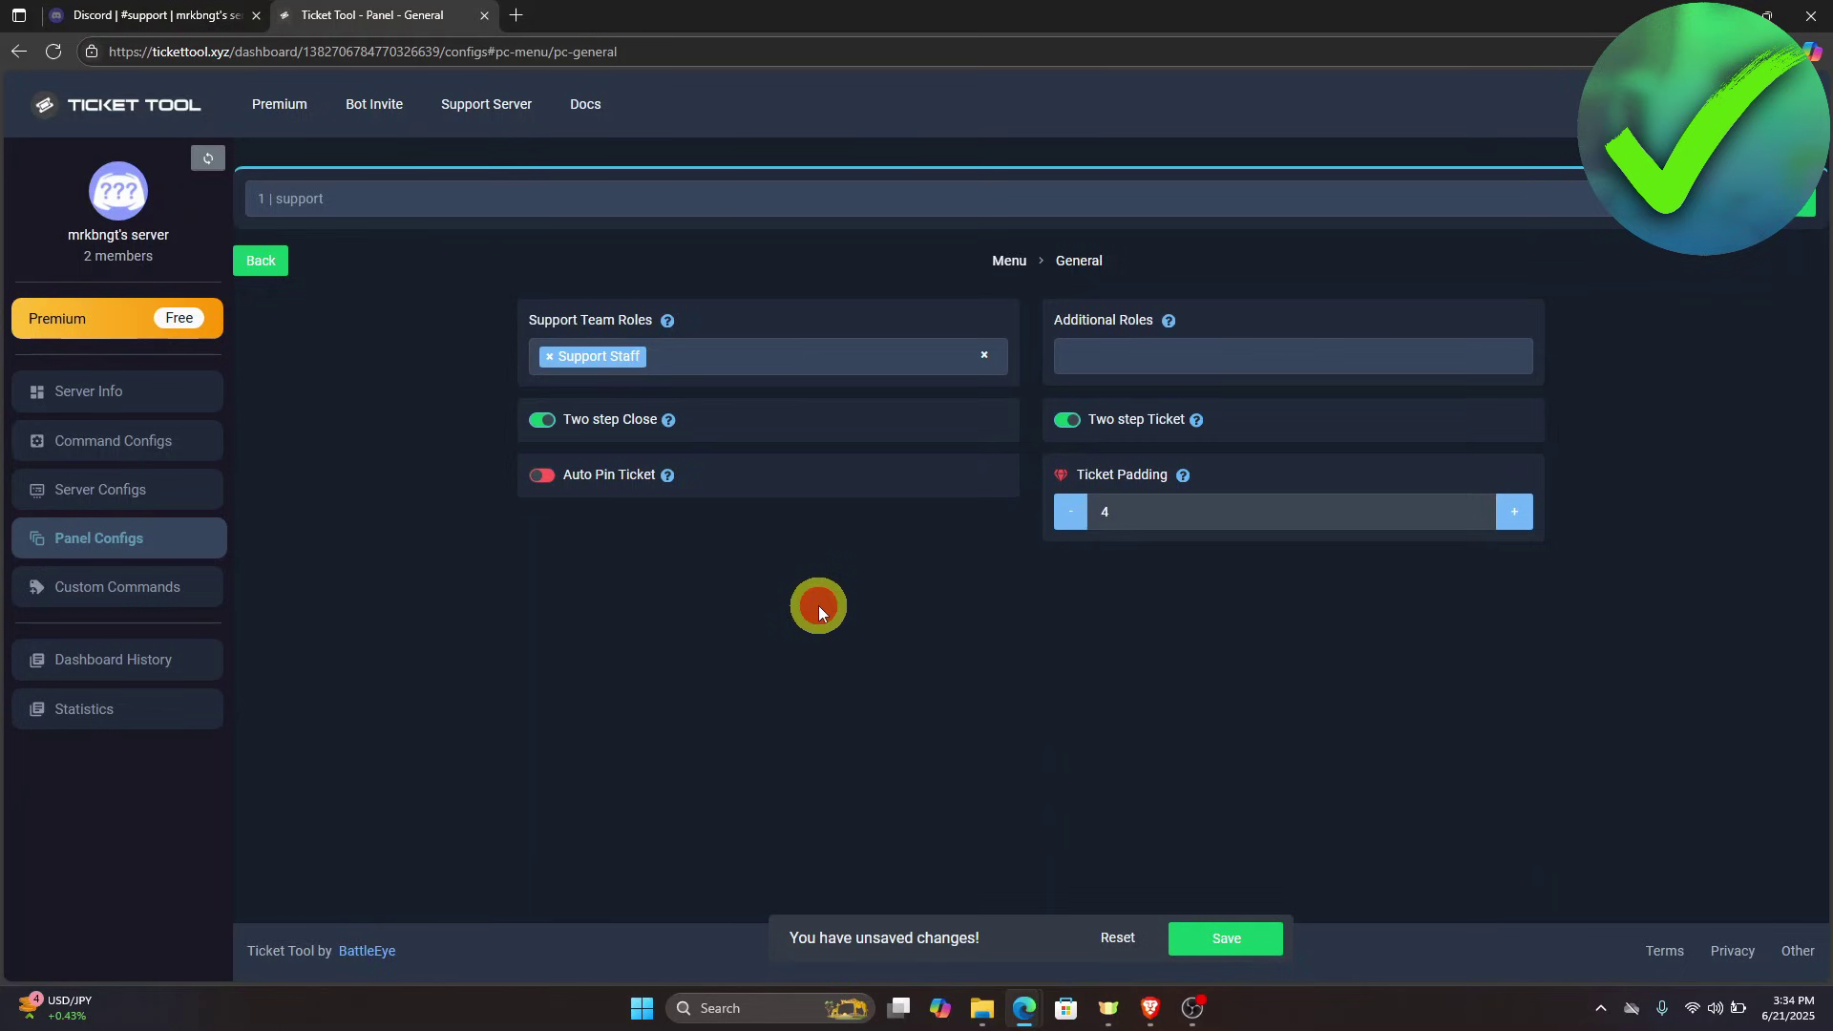
left_click(1210, 937)
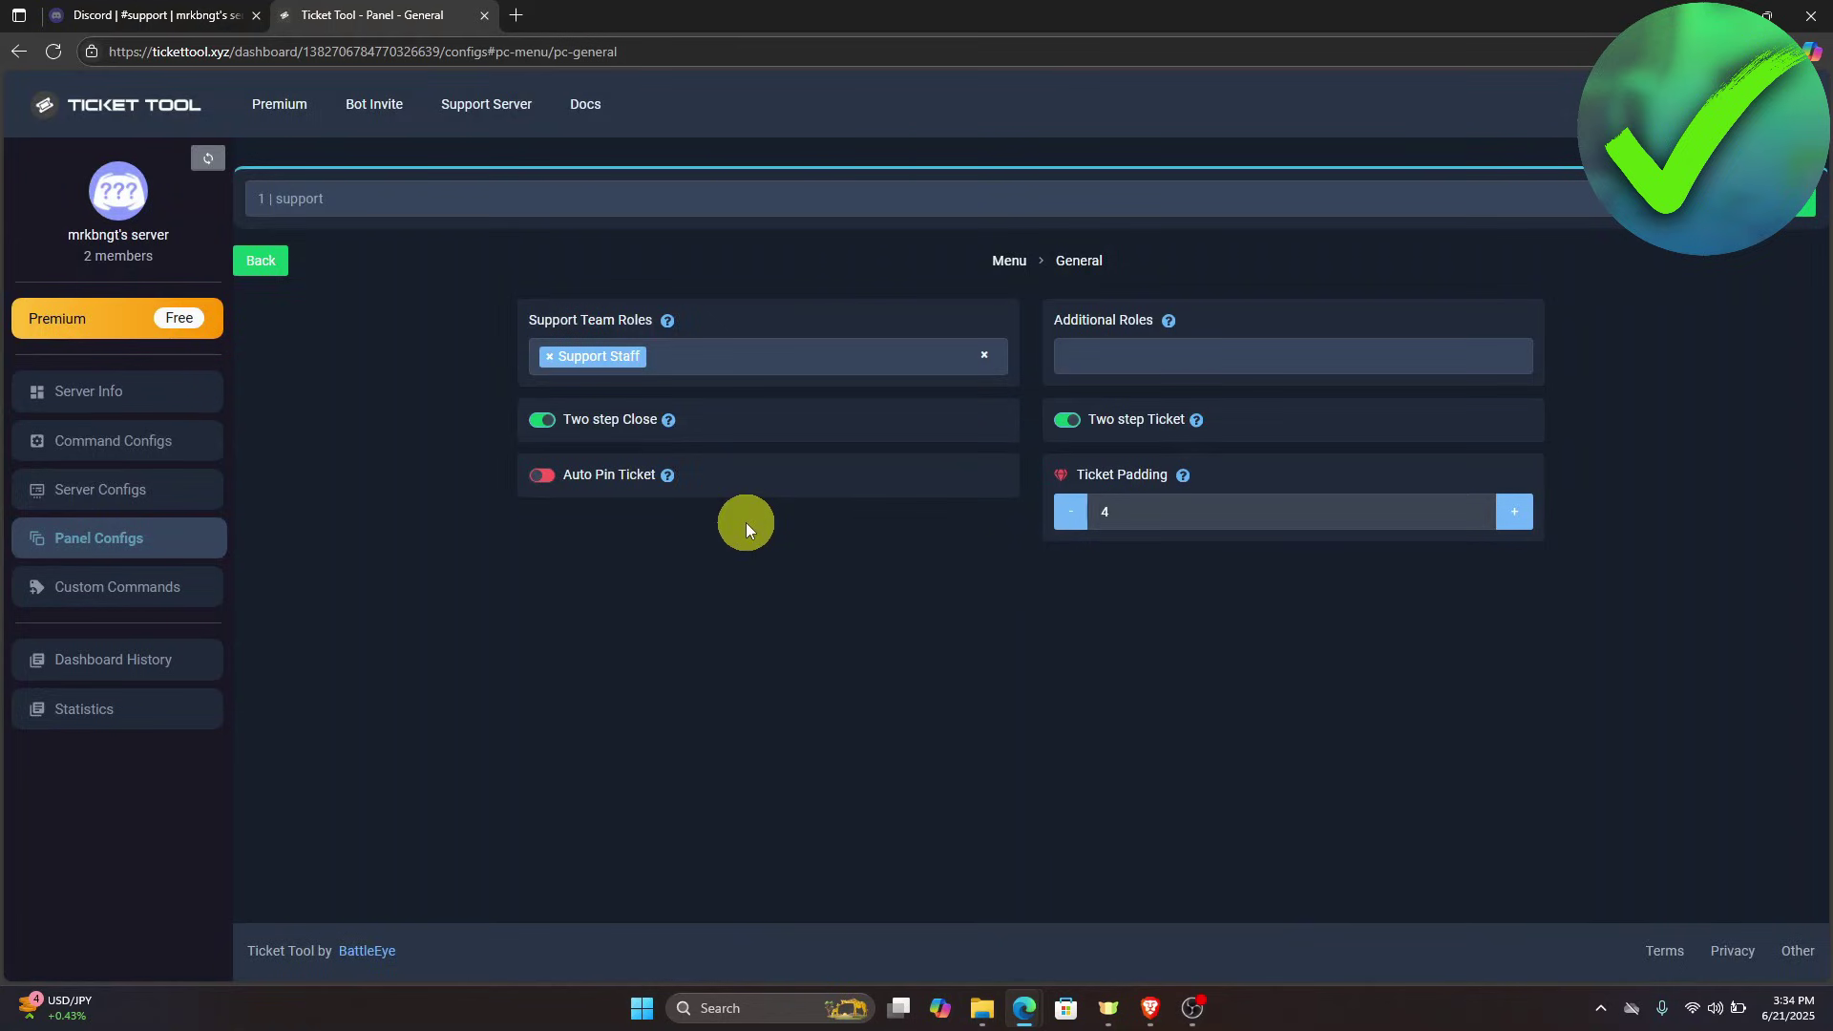
left_click(258, 282)
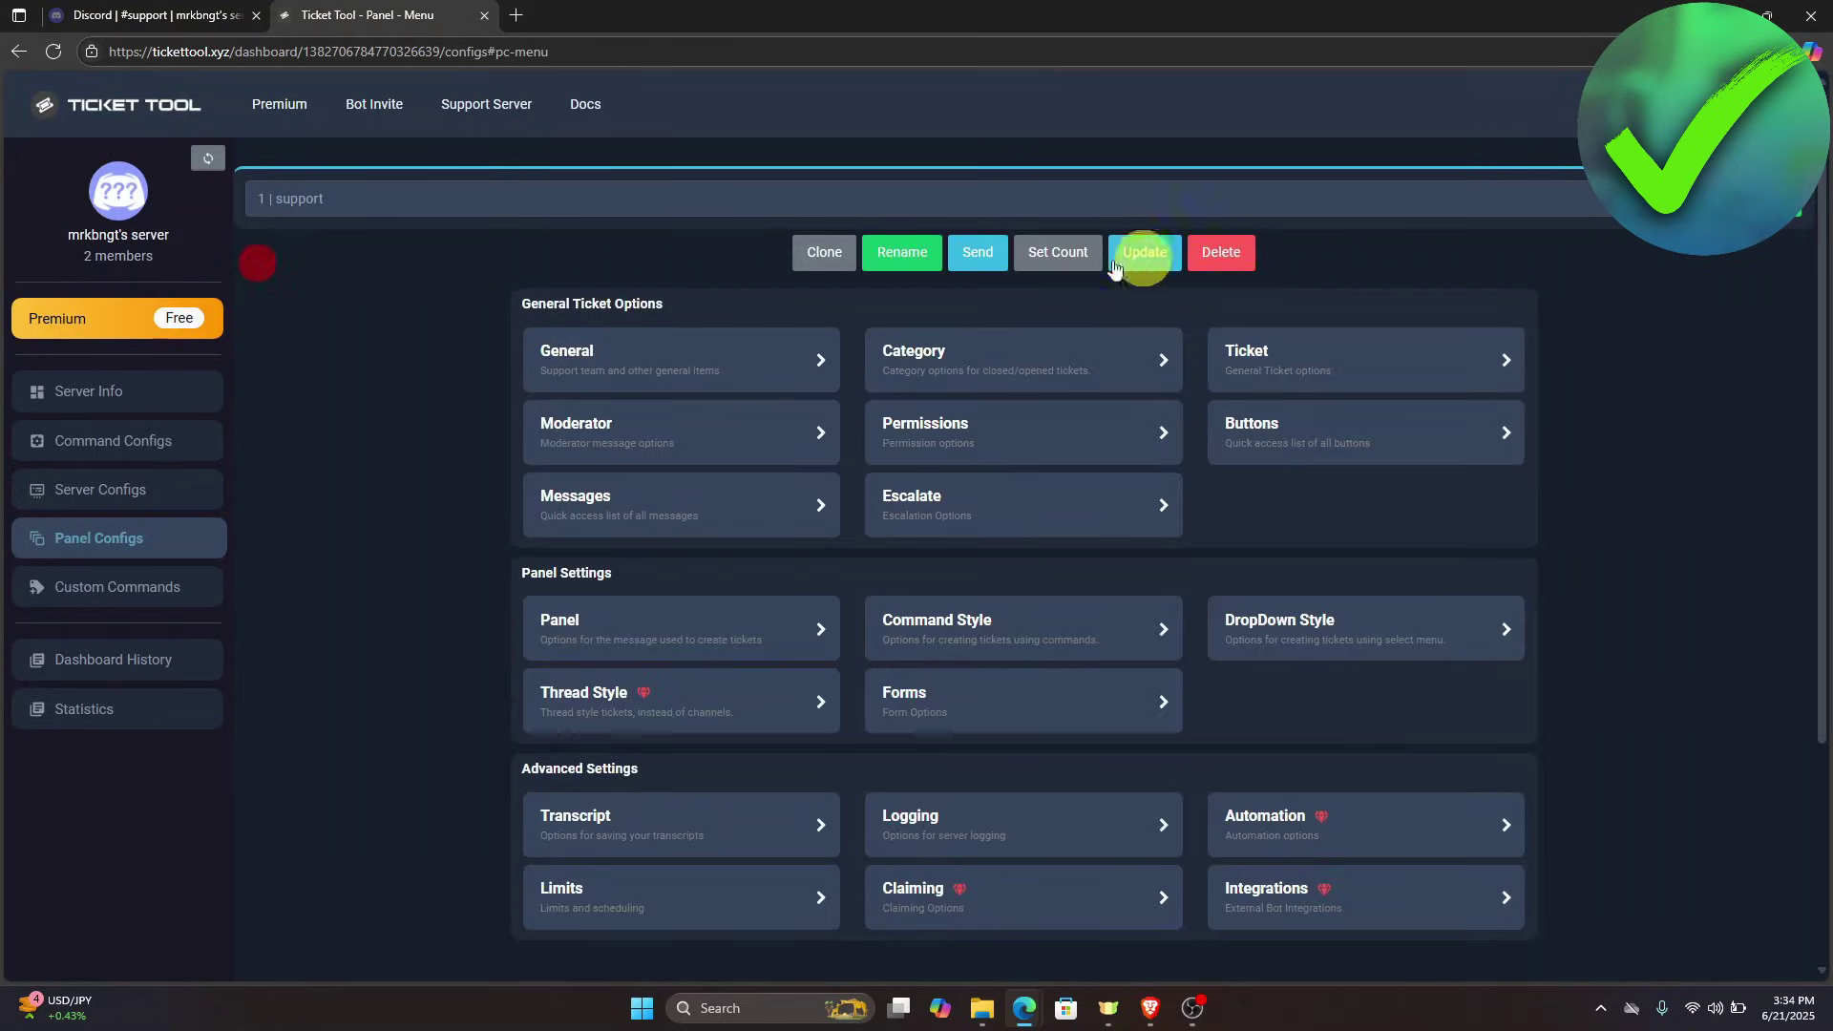
Have new tickets open in the Support category and save the setting.
left_click(933, 365)
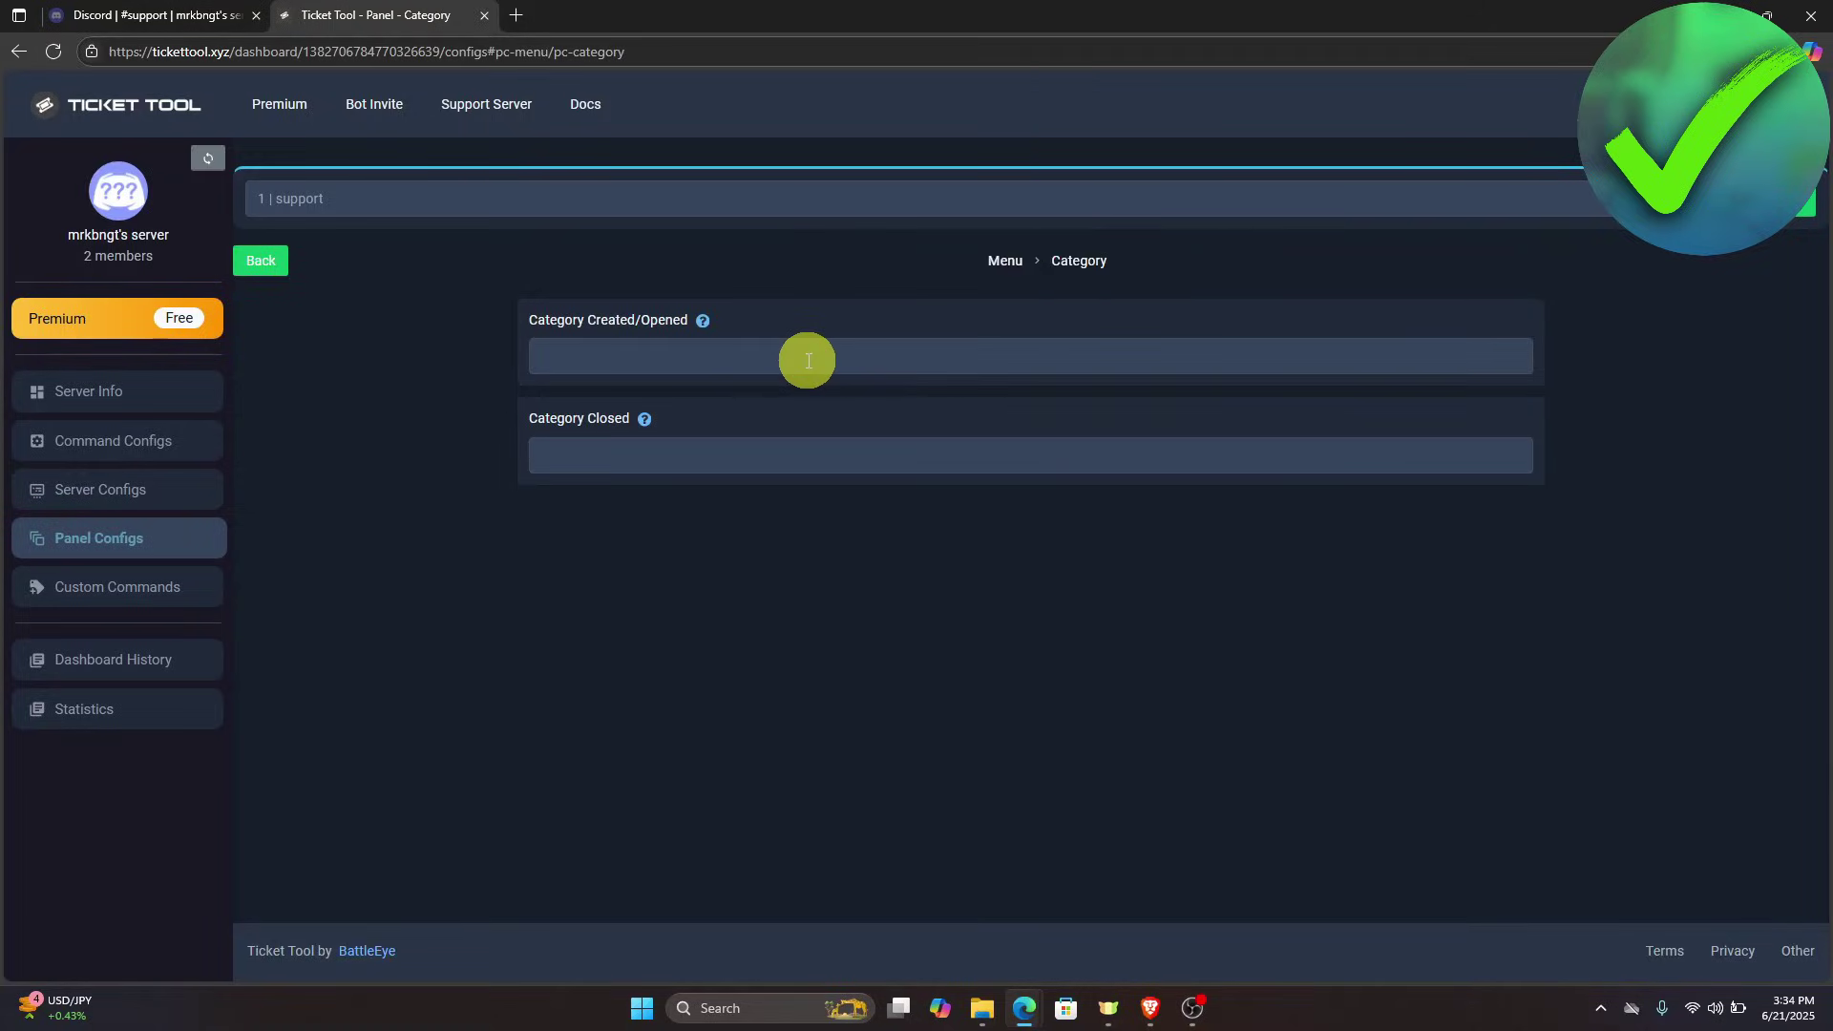
left_click(781, 358)
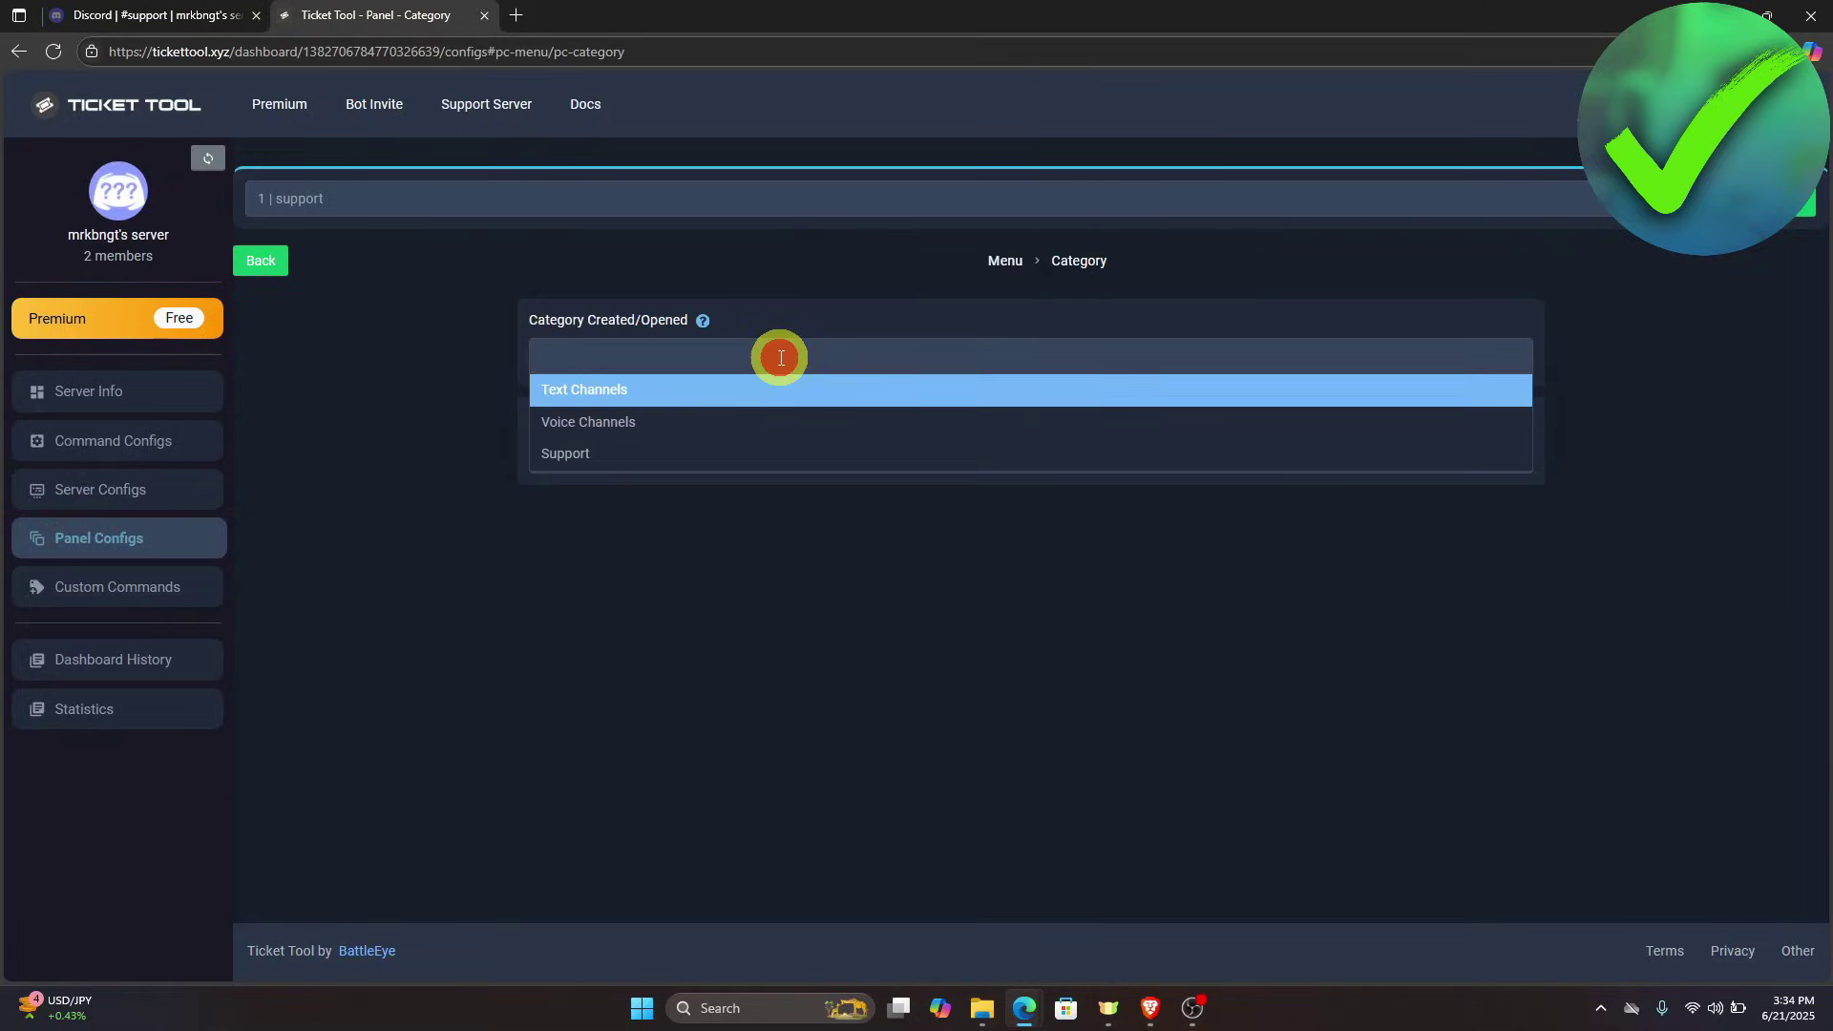
left_click(684, 465)
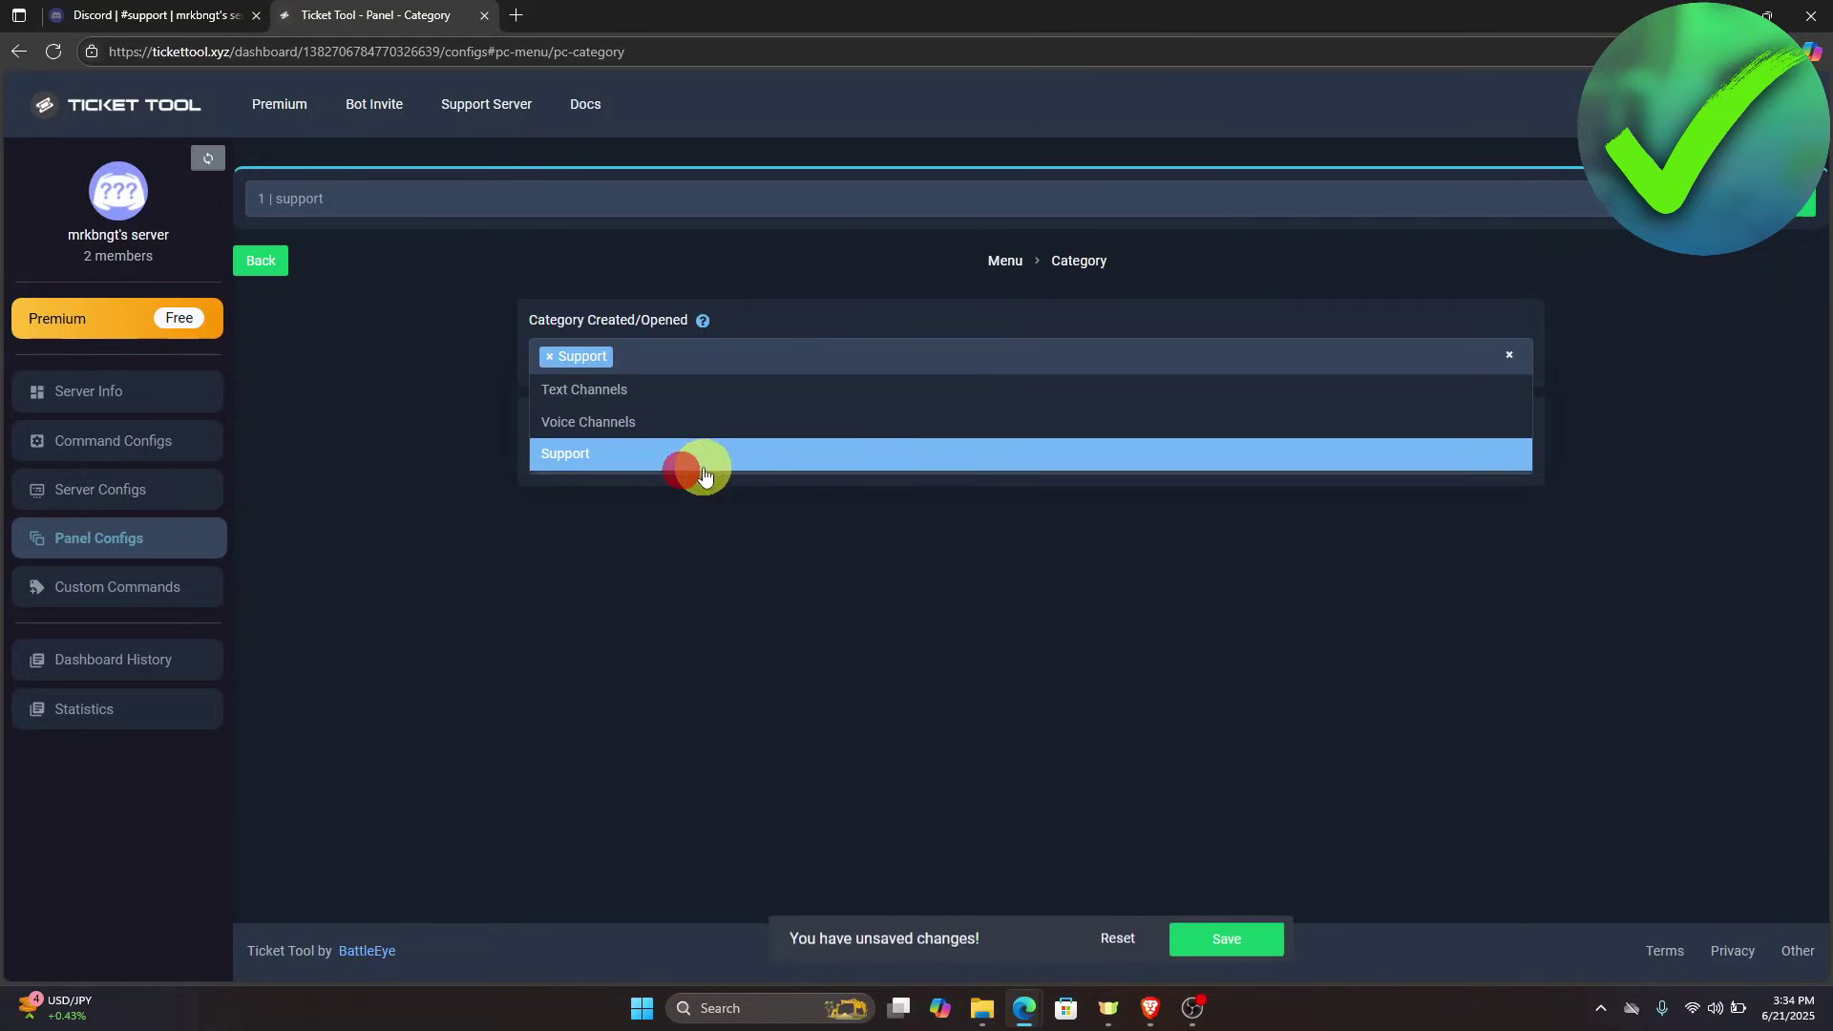
left_click(1209, 934)
left_click(267, 274)
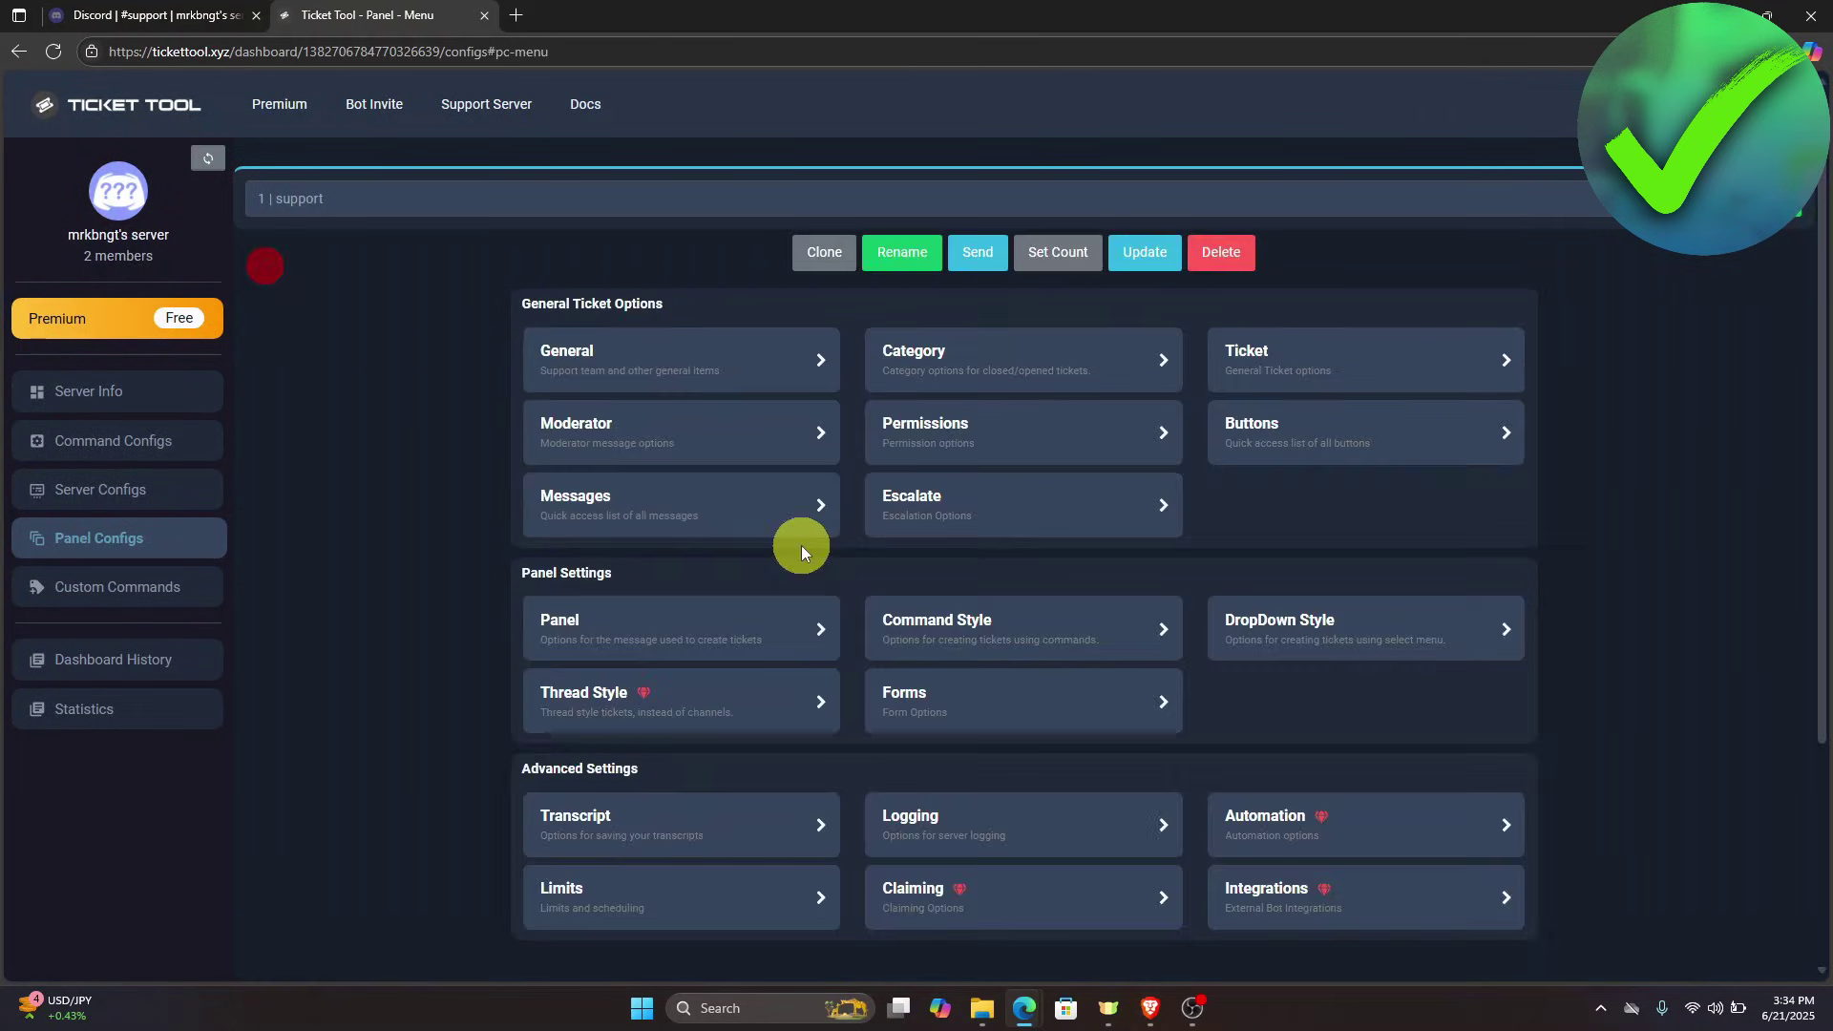
left_click(648, 522)
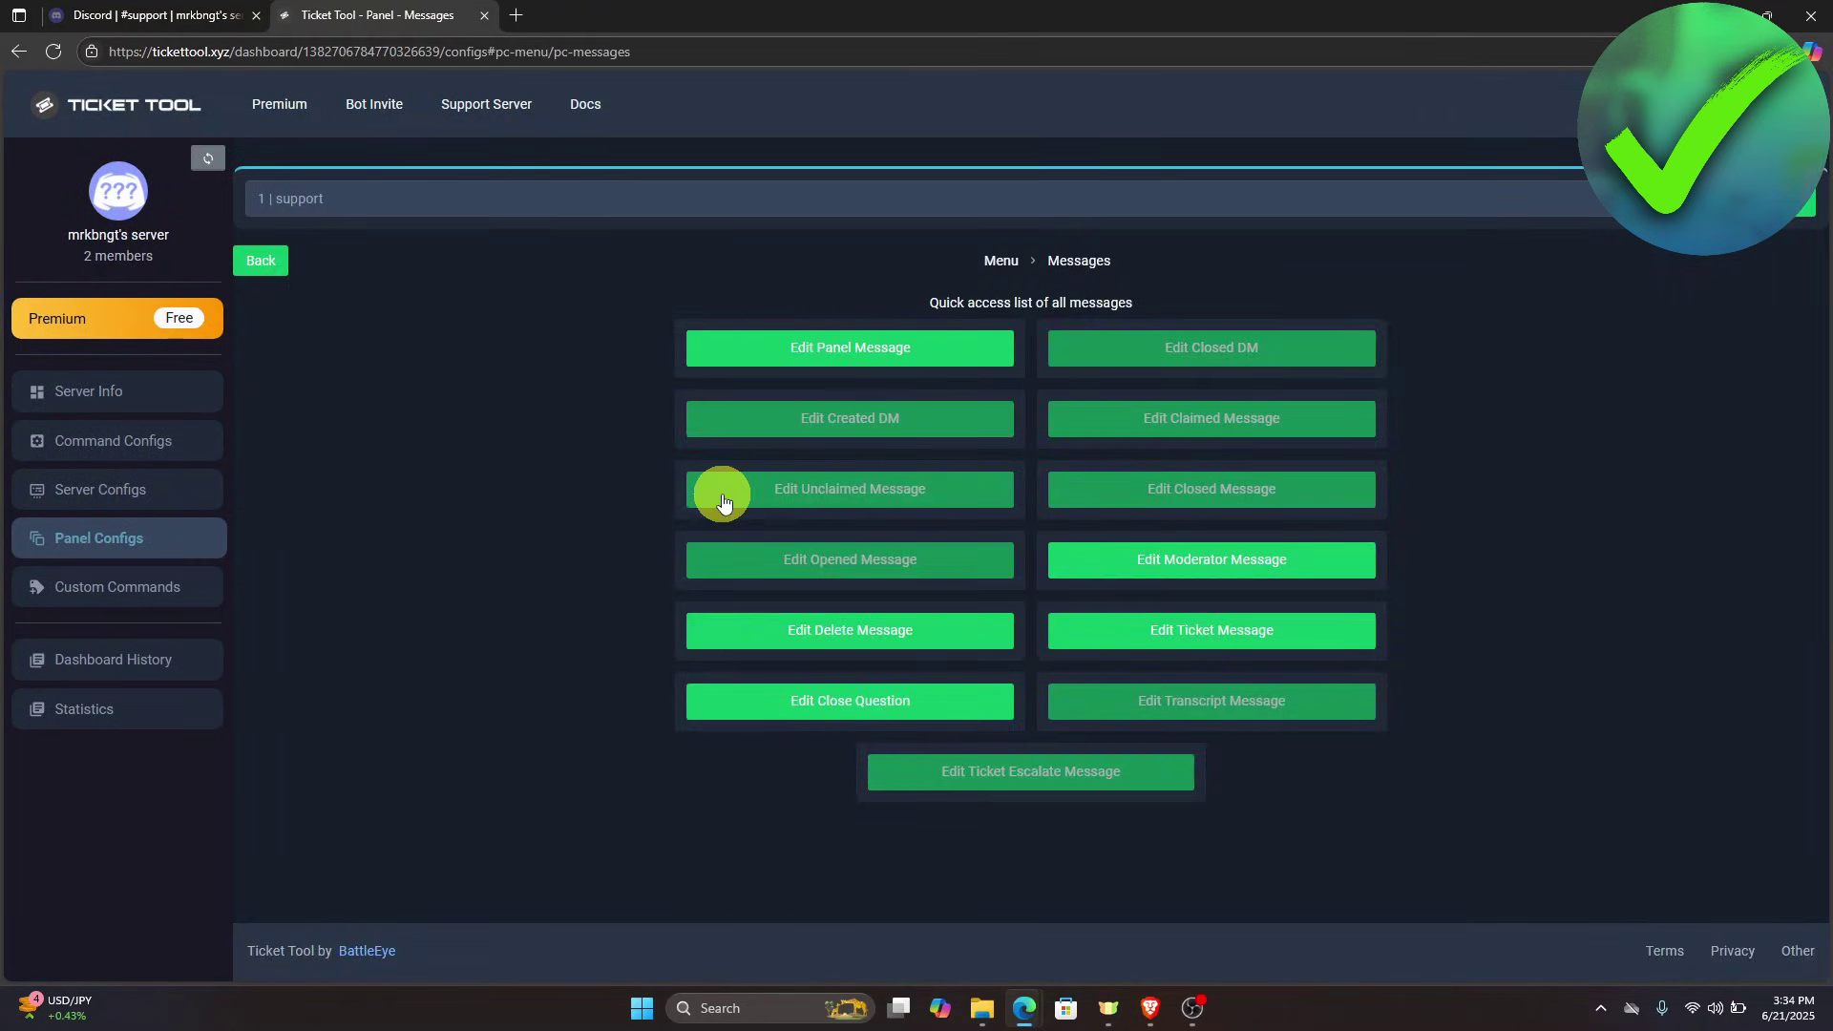
left_click(811, 348)
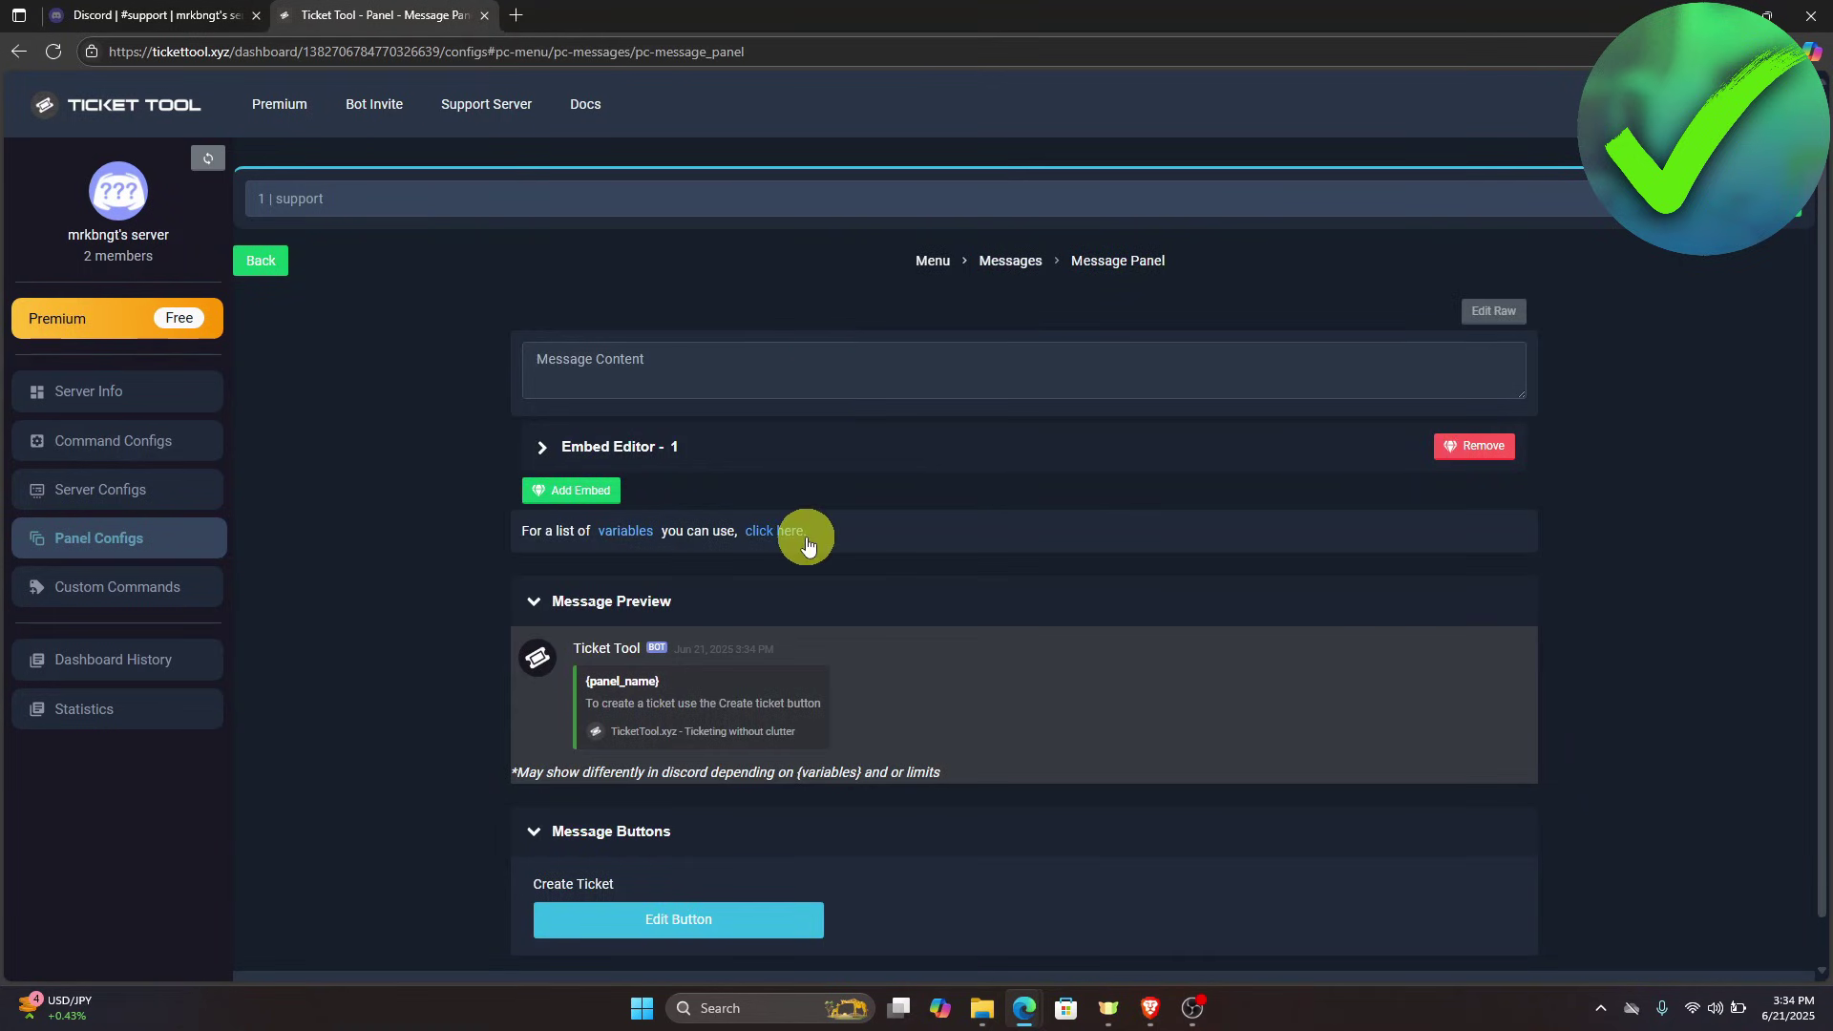
left_click(543, 448)
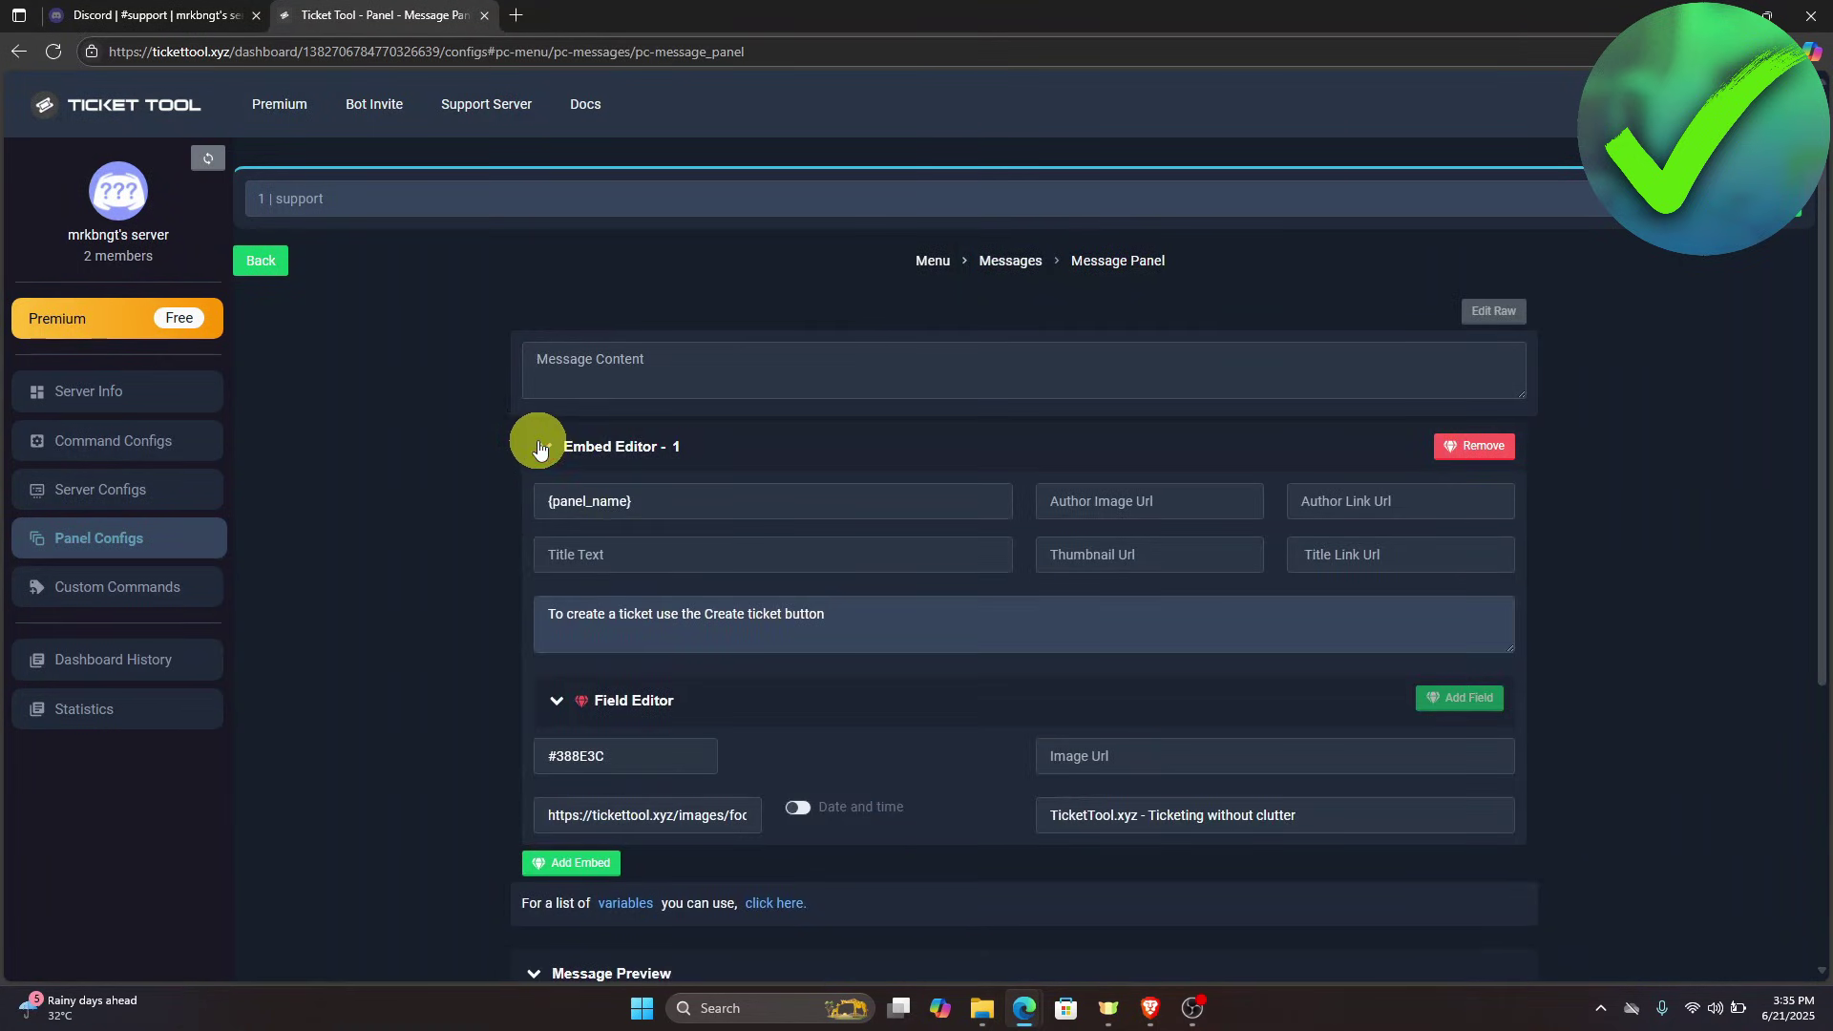
left_click(847, 611)
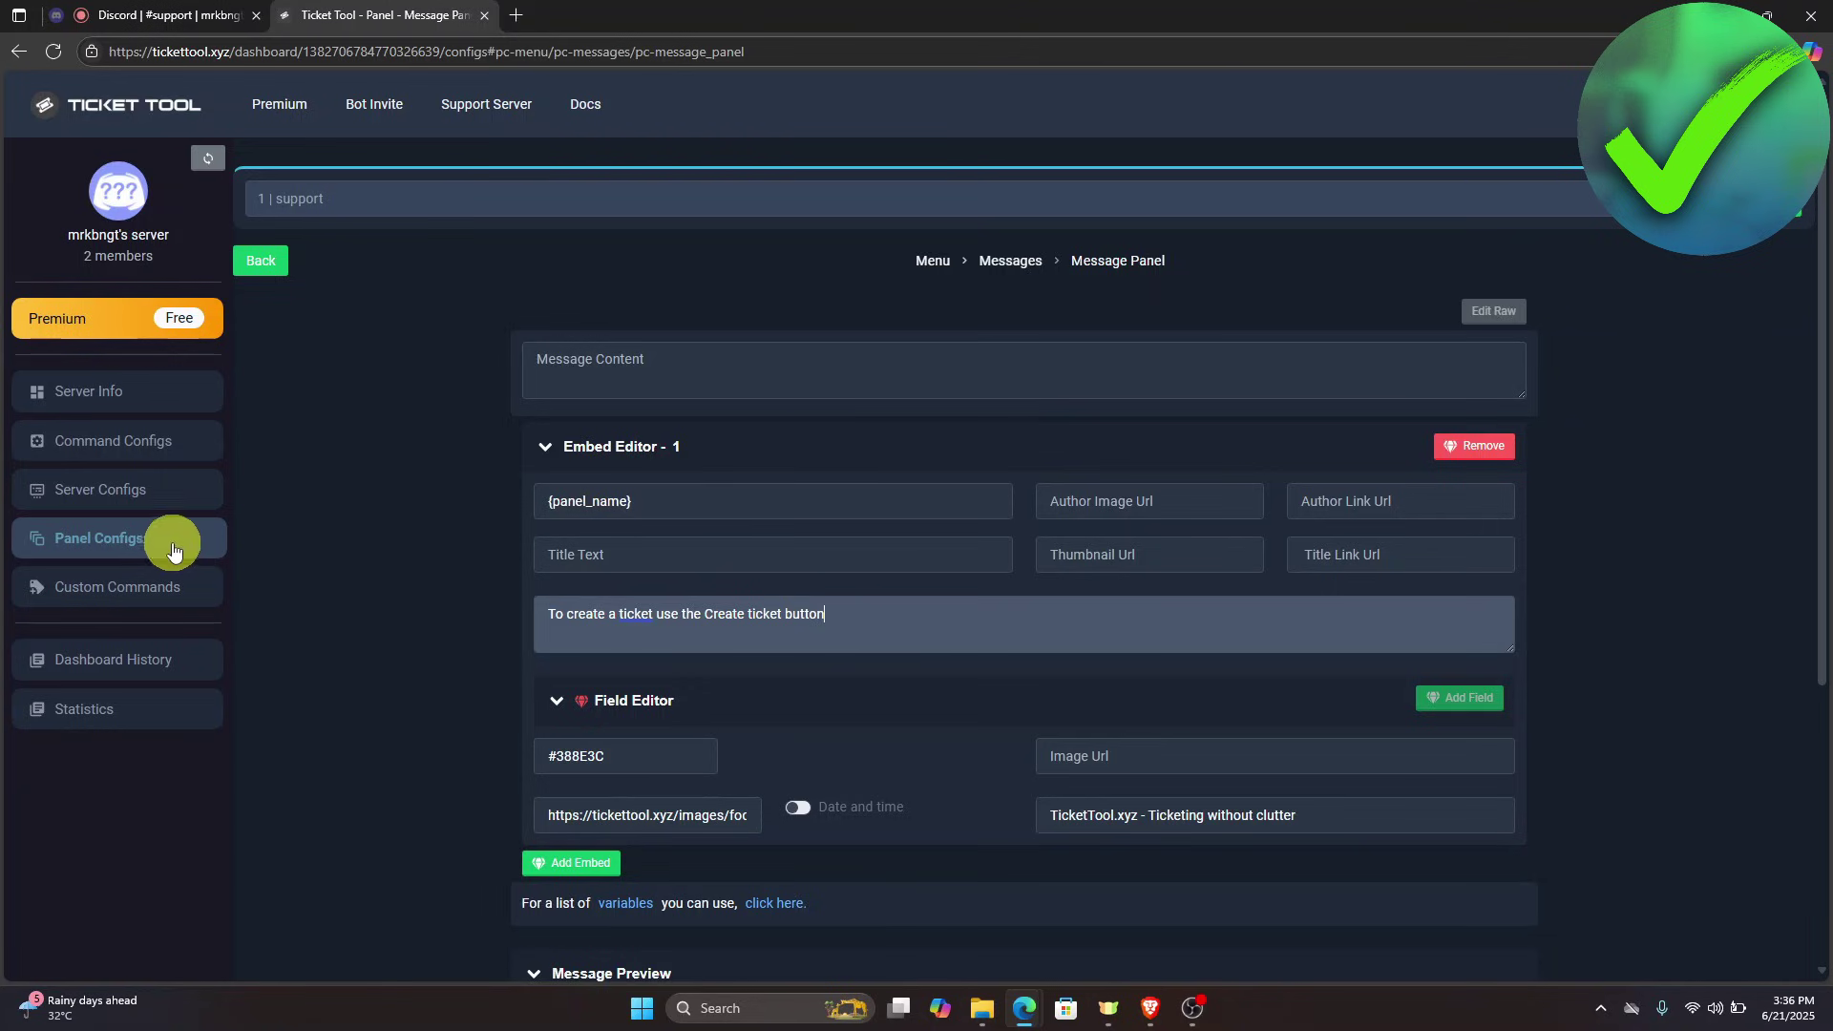
left_click(163, 542)
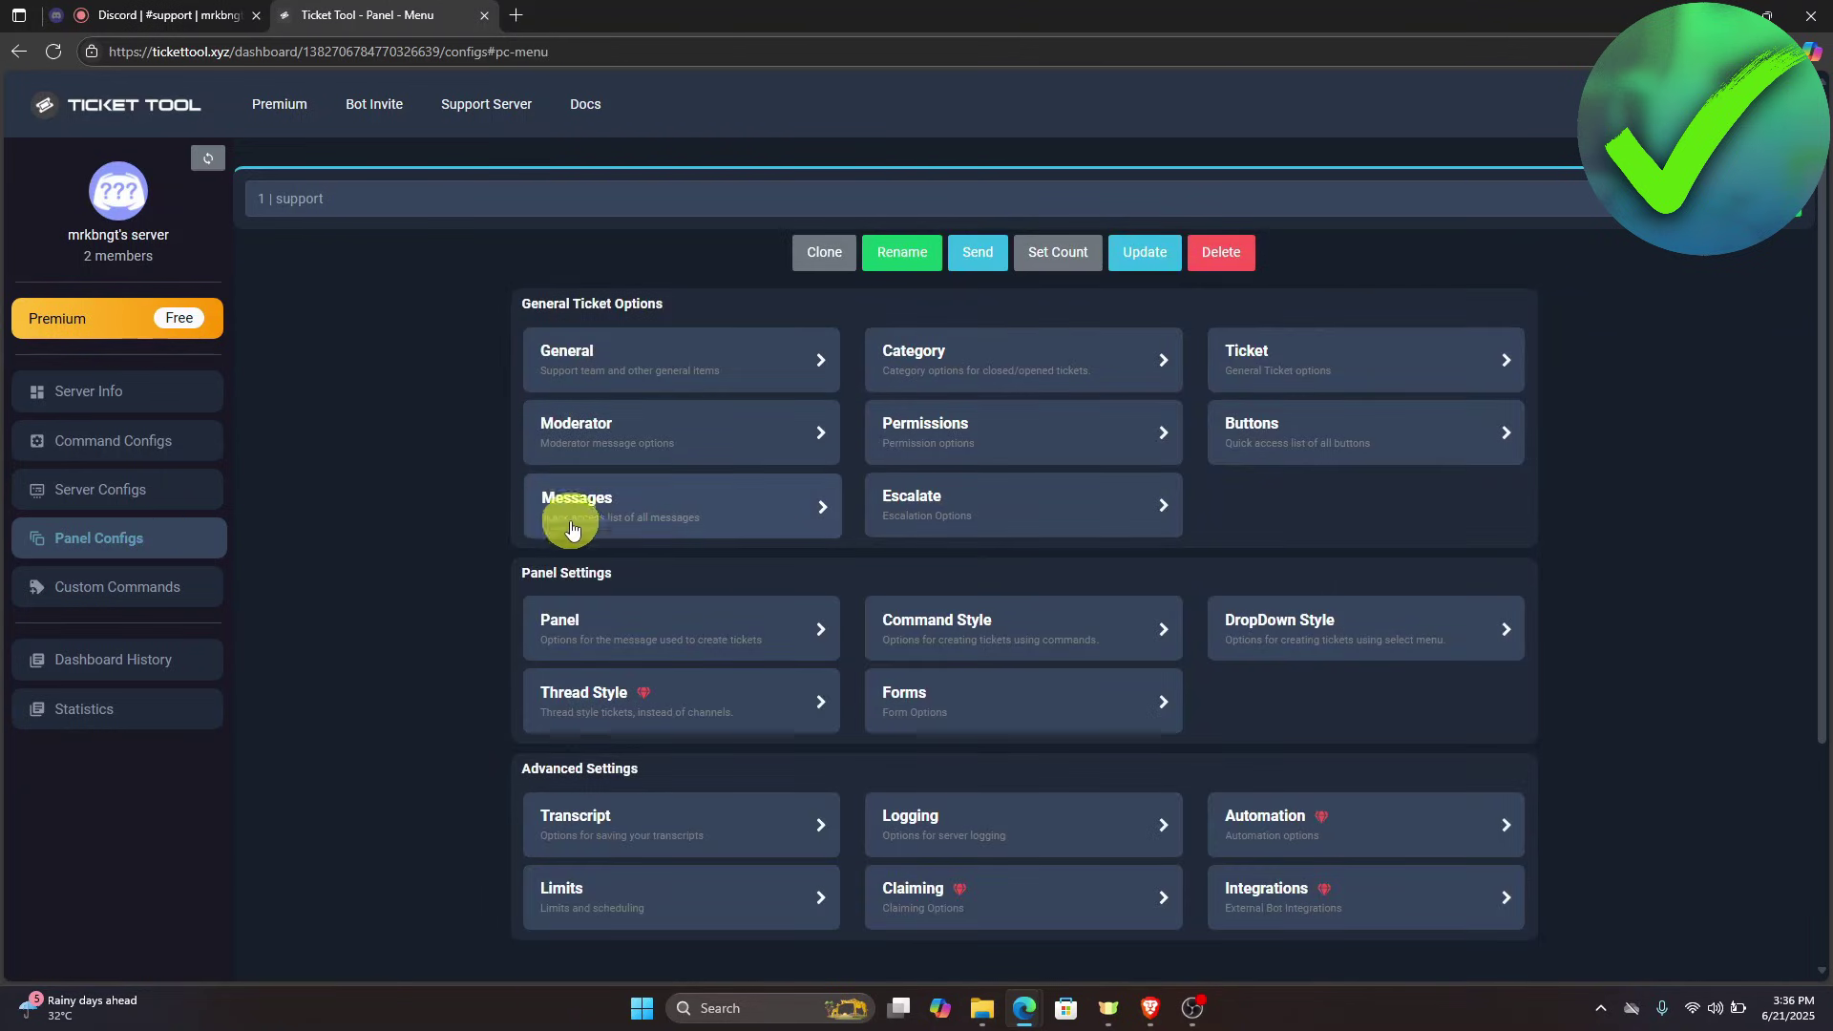
Send the Ticket Tool panel to the 'support' channel and view it in Discord's #support.
left_click(984, 254)
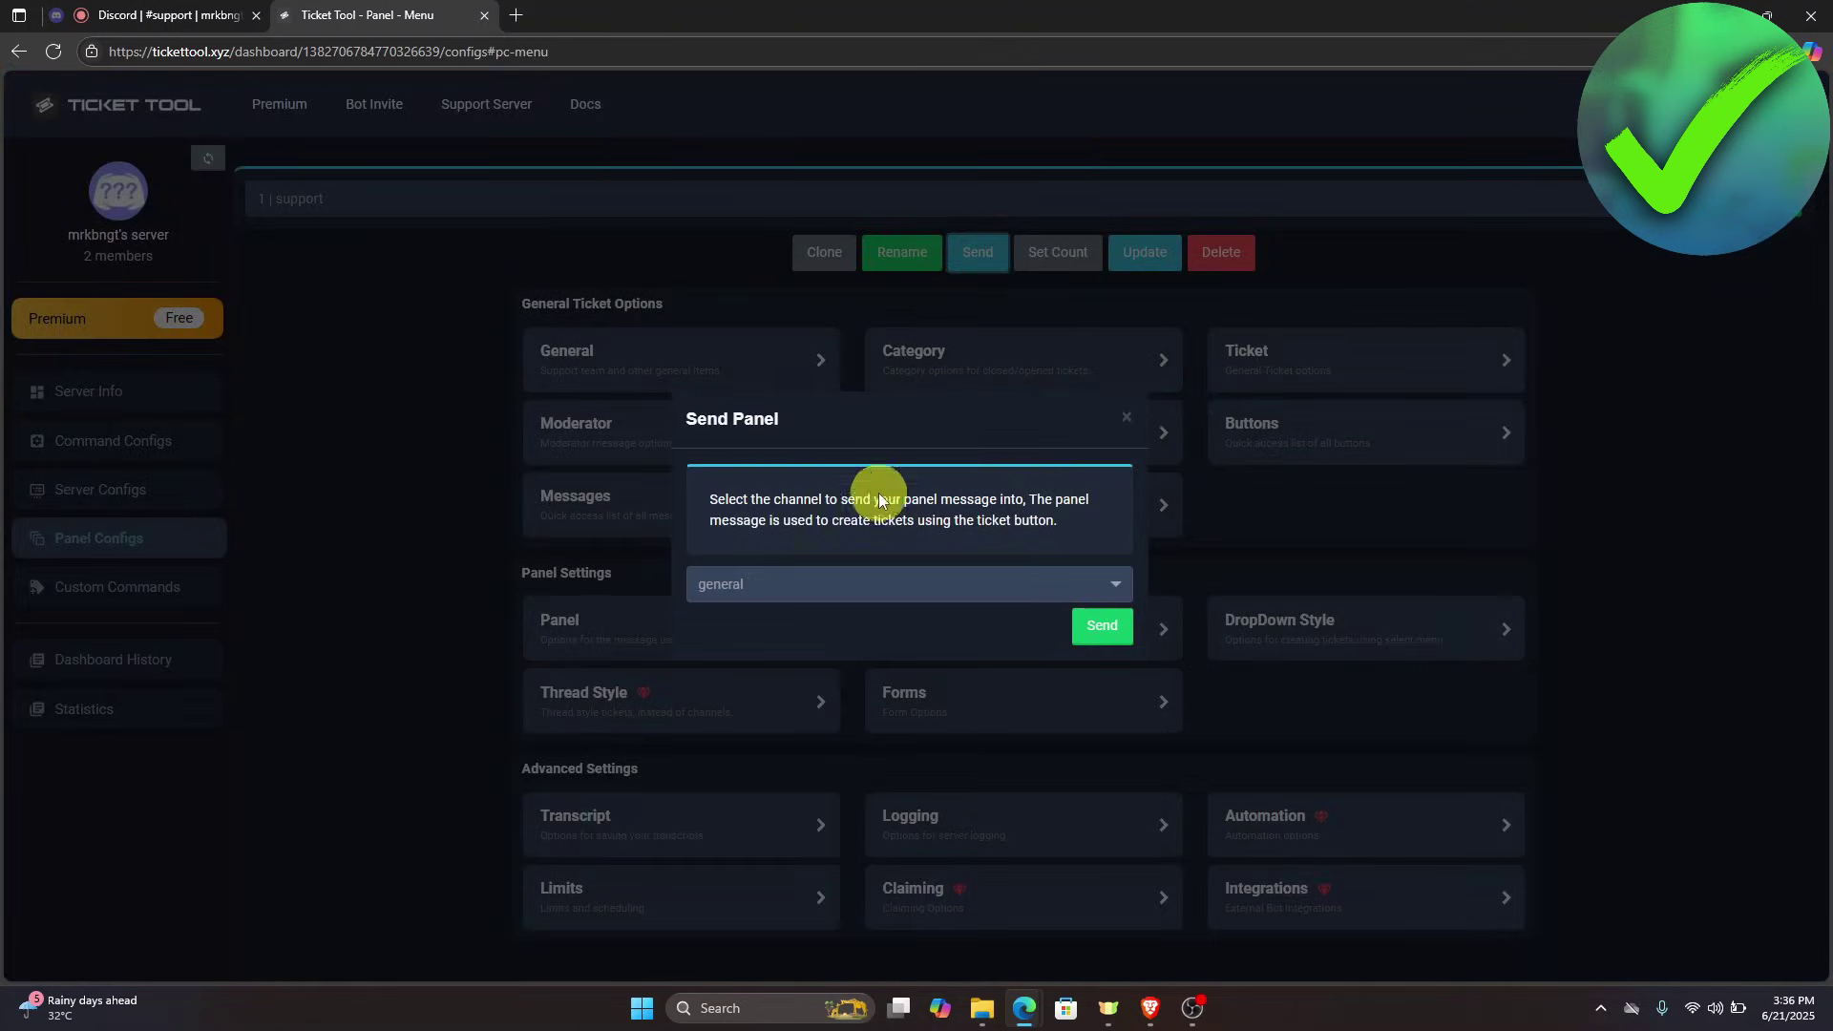
left_click(832, 587)
left_click(804, 701)
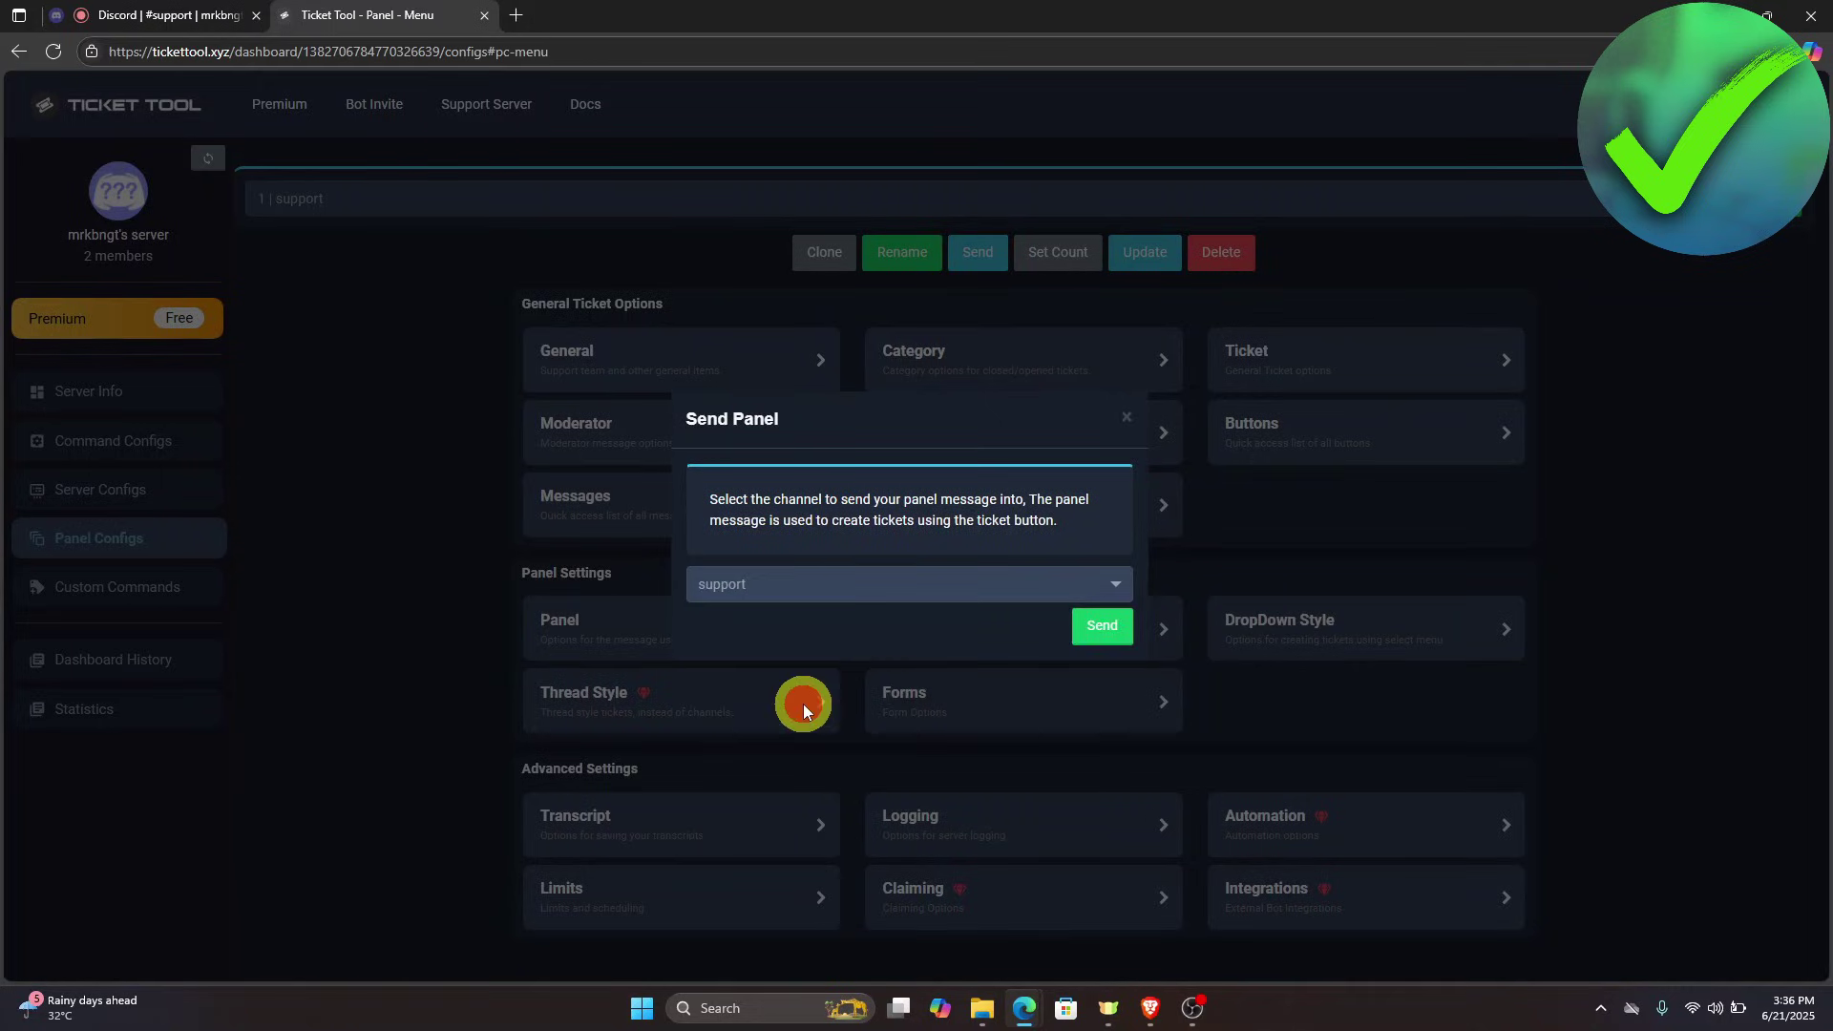
left_click(1108, 626)
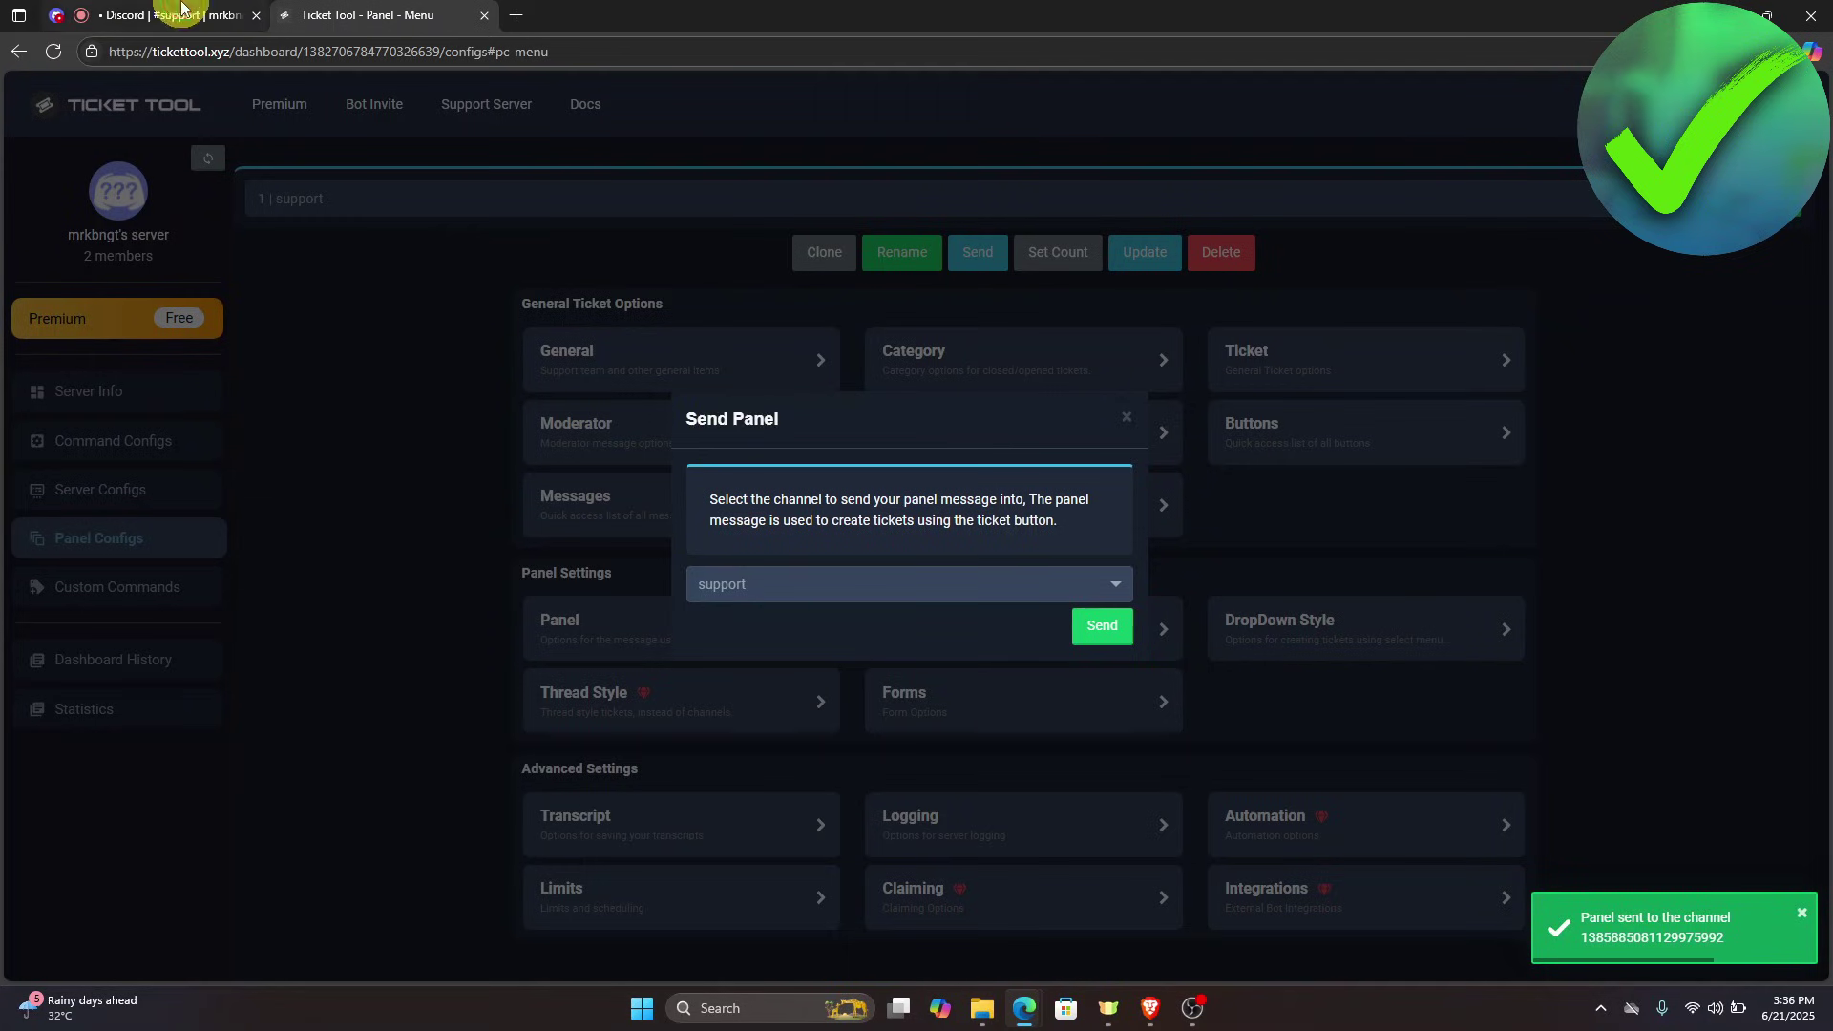
left_click(181, 11)
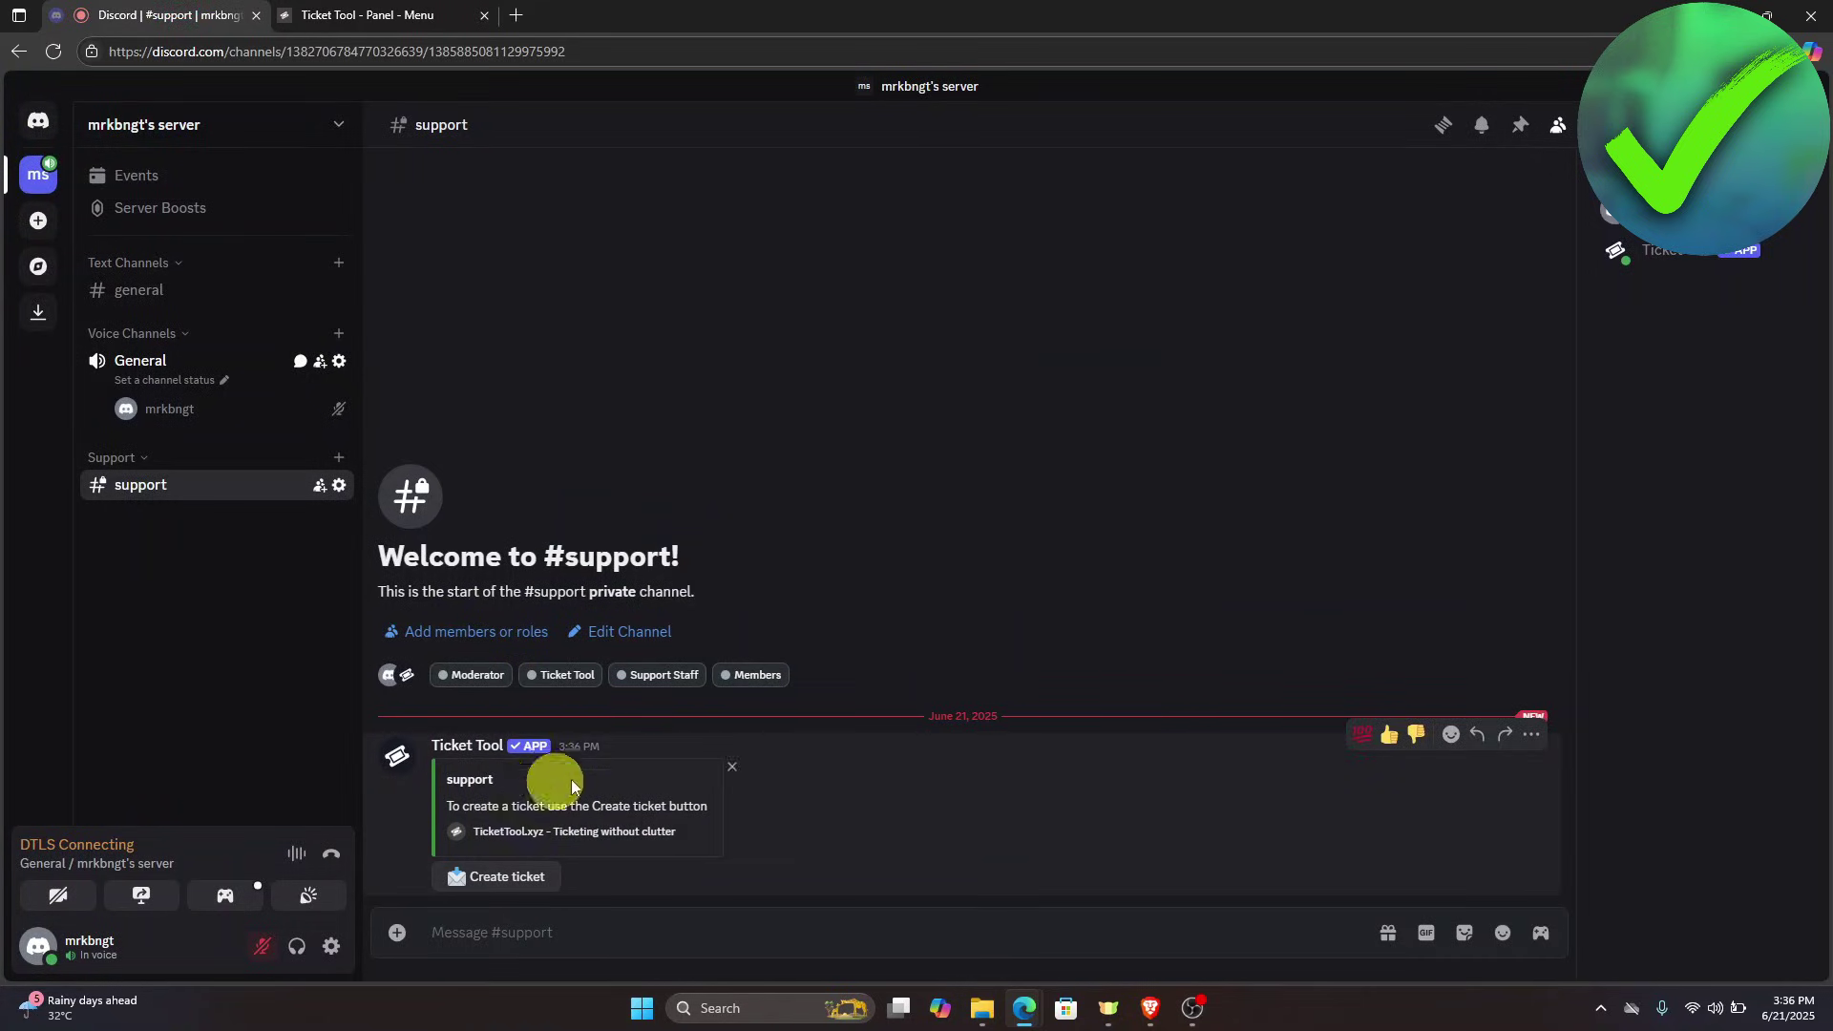
Create a ticket from the panel, go to the new #ticket-0001 channel, and close it.
left_click(505, 878)
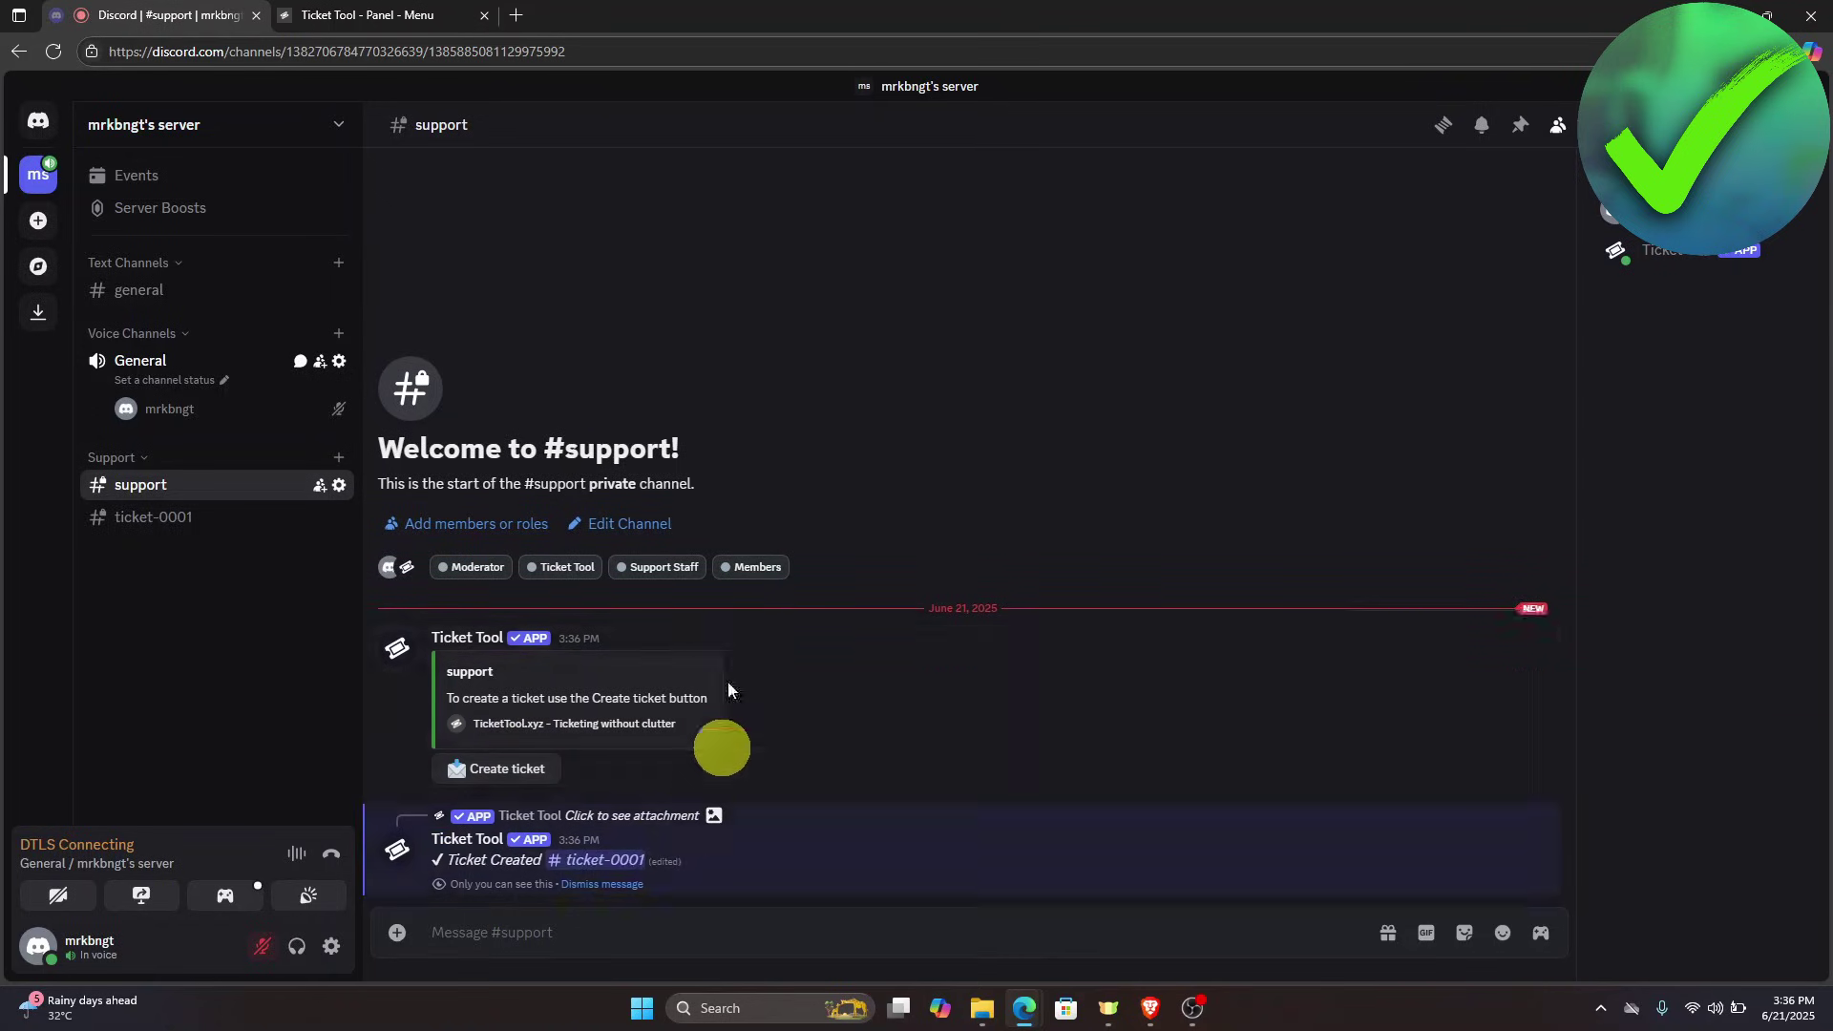
left_click(186, 518)
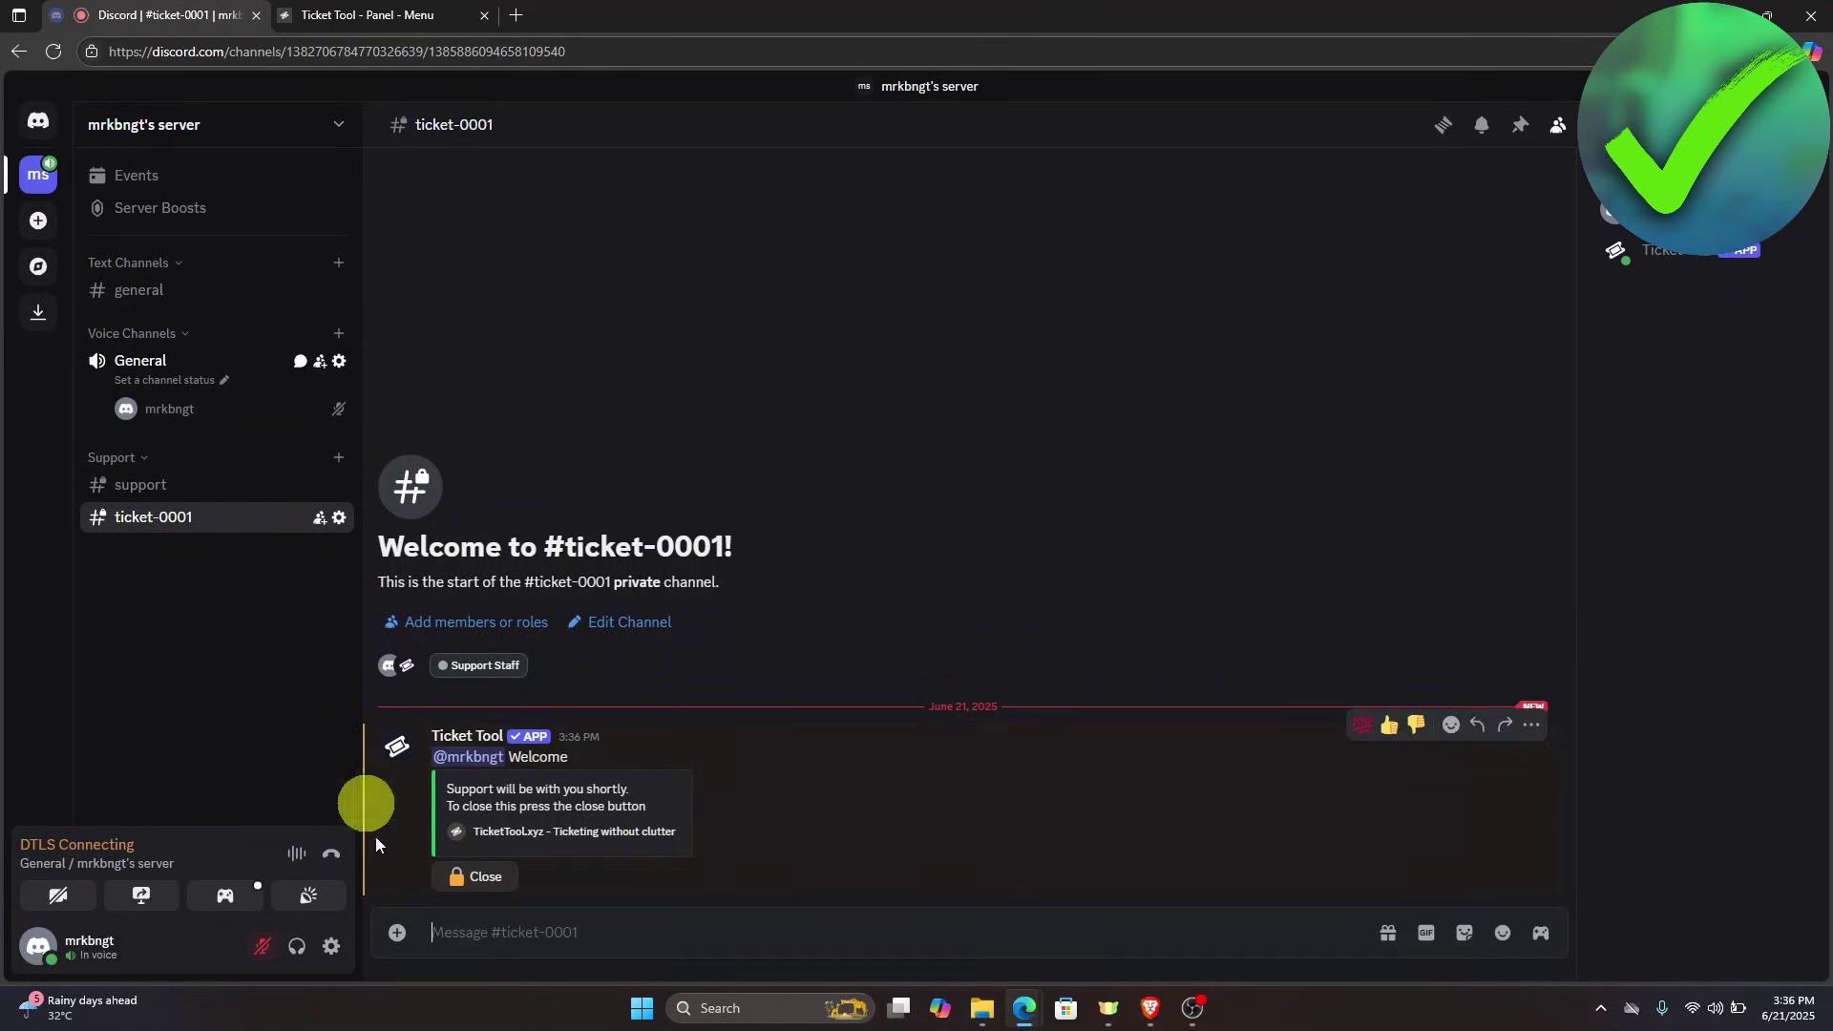
left_click(495, 882)
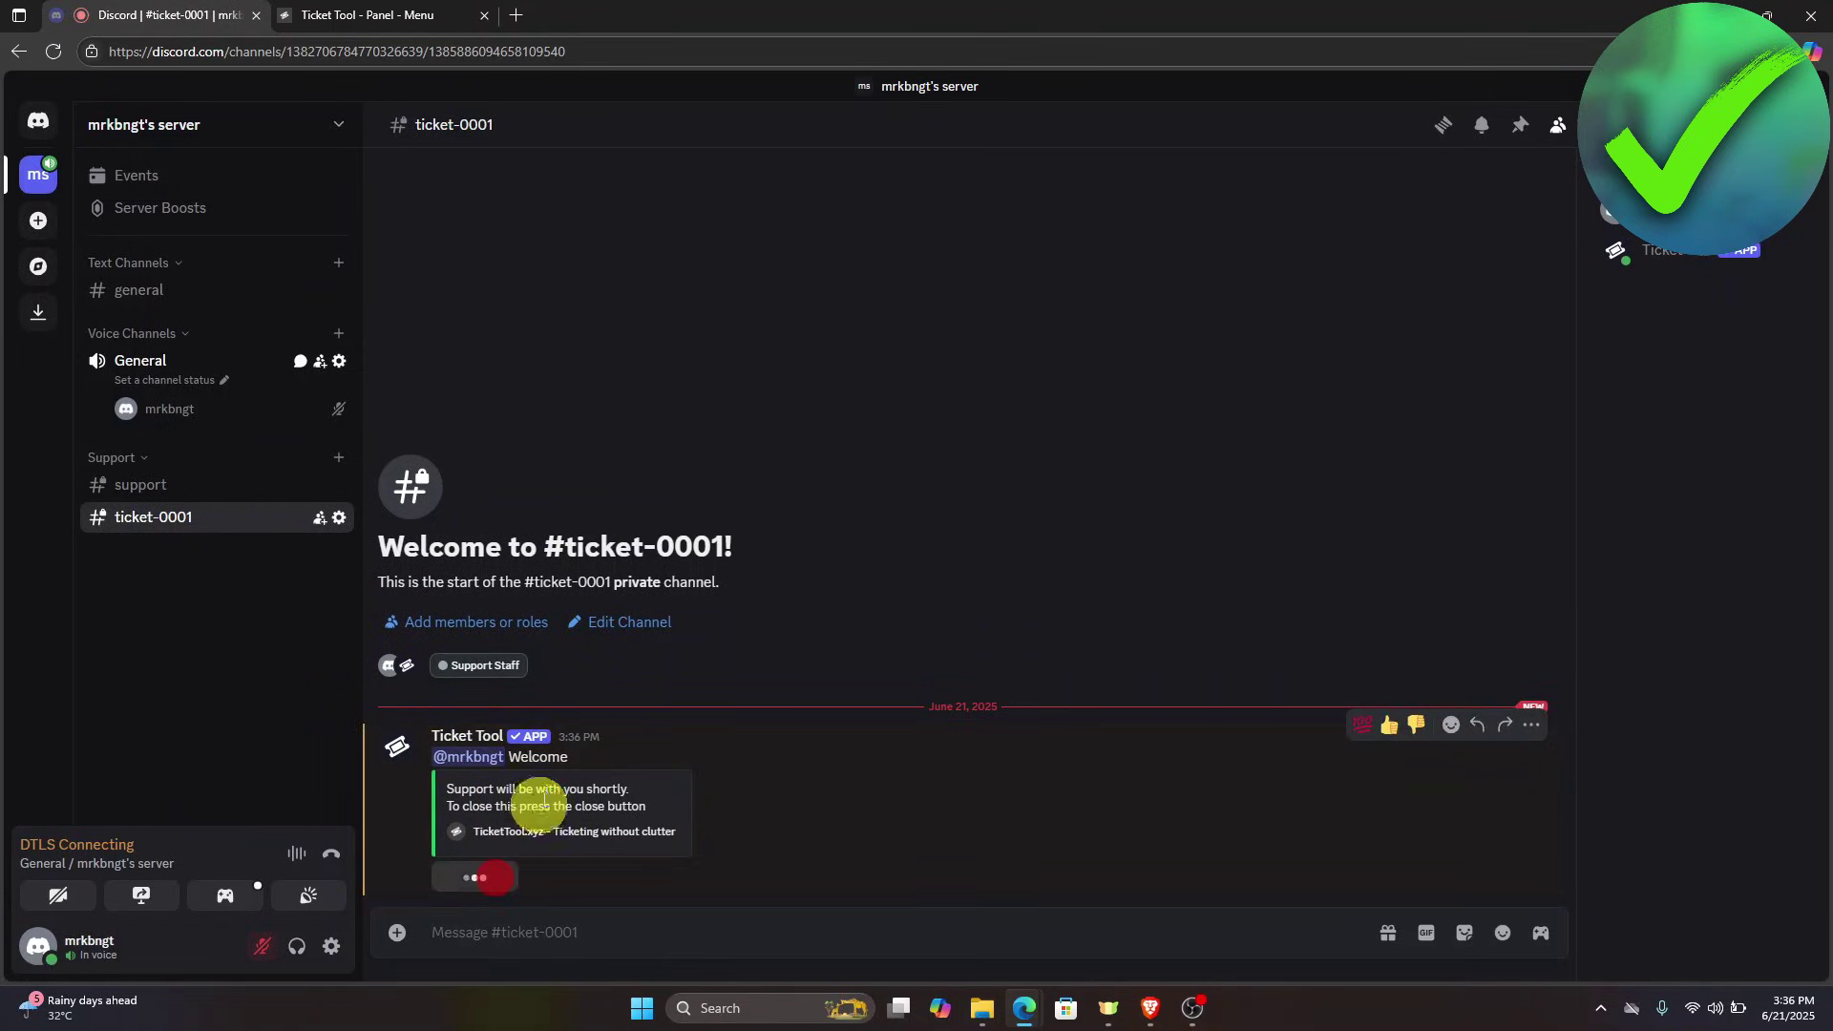